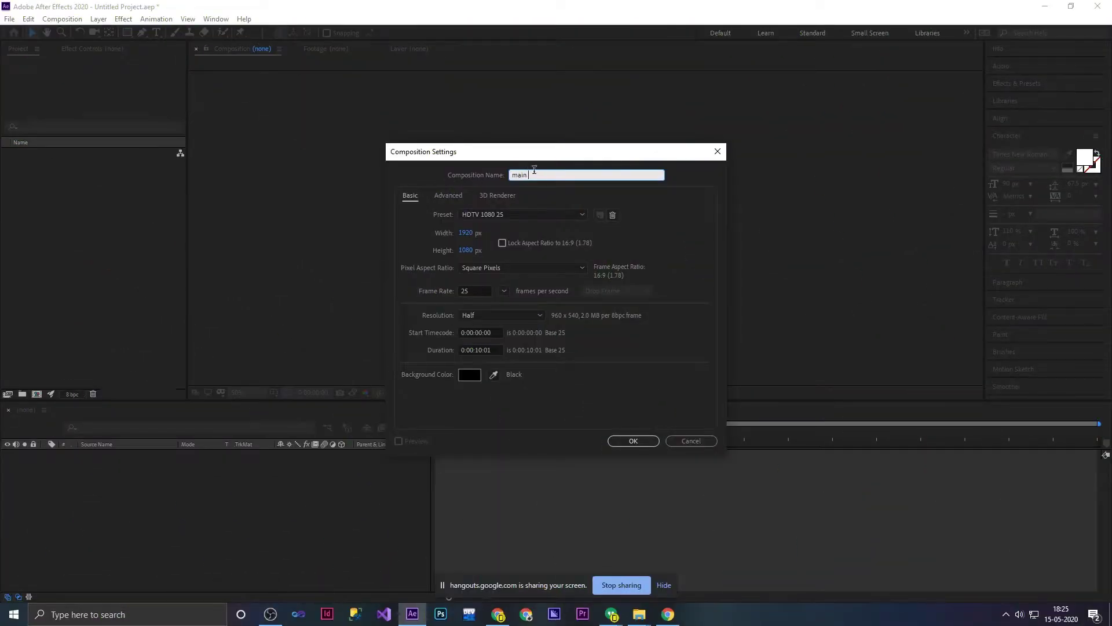
Name the composition main at 1920x1080 with a 25 fps frame rate.
mouse_move(536, 175)
mouse_down()
mouse_move(452, 174)
mouse_move(495, 112)
mouse_up()
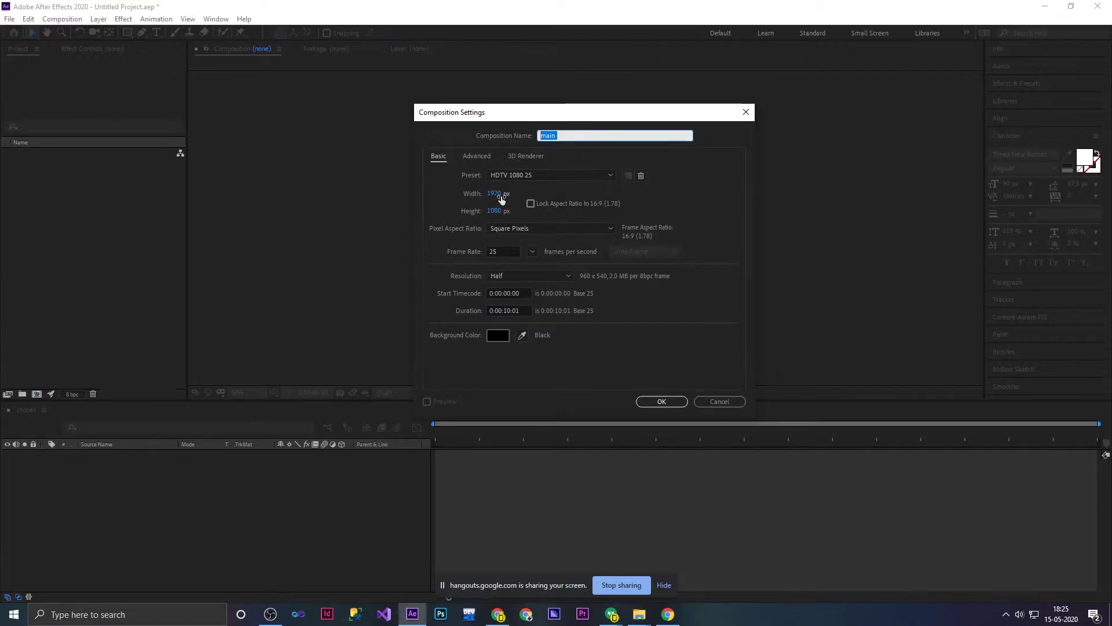
click(547, 175)
click(527, 186)
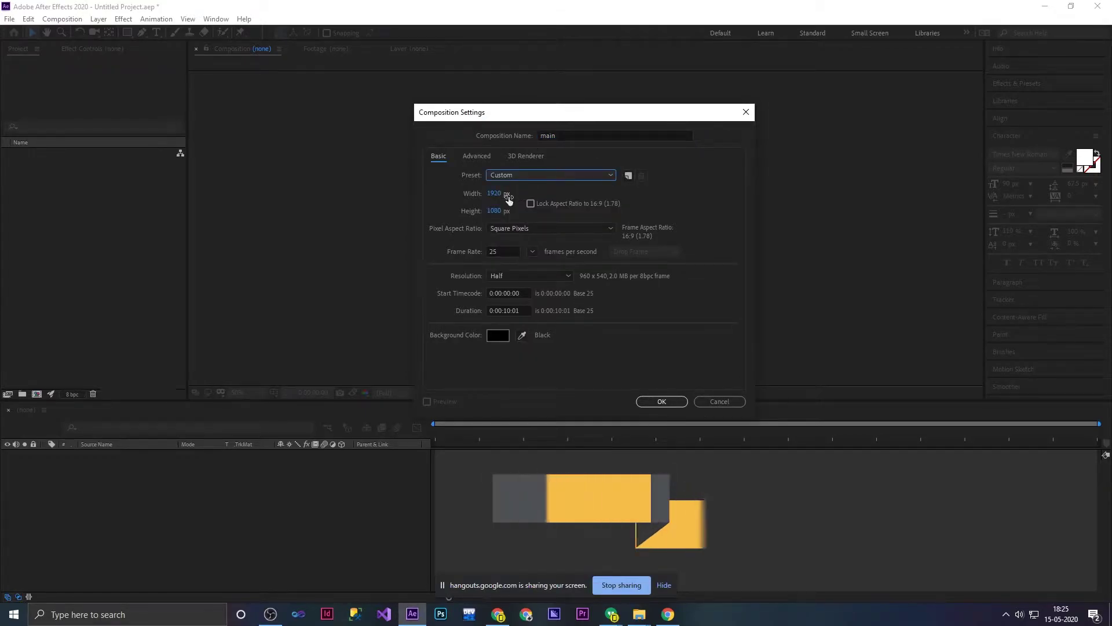
click(505, 250)
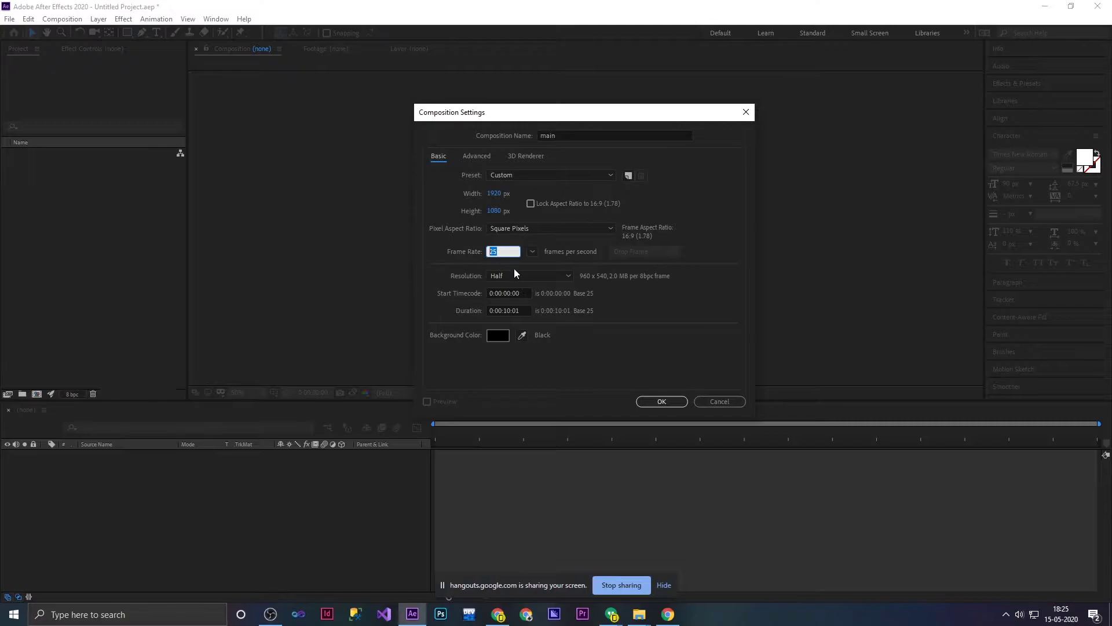
click(644, 307)
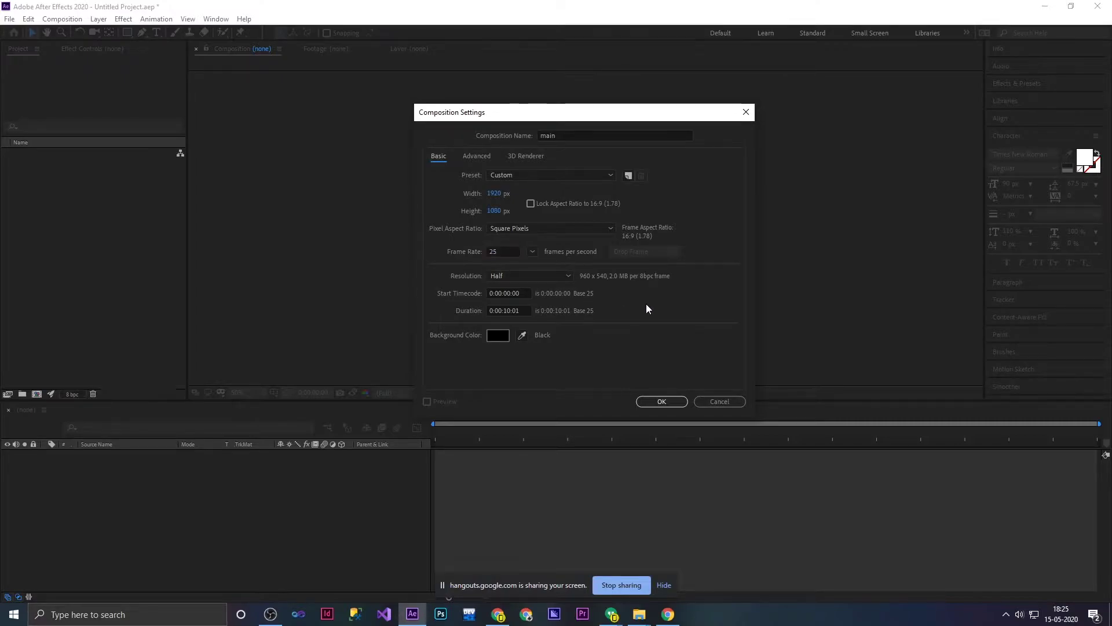
click(536, 250)
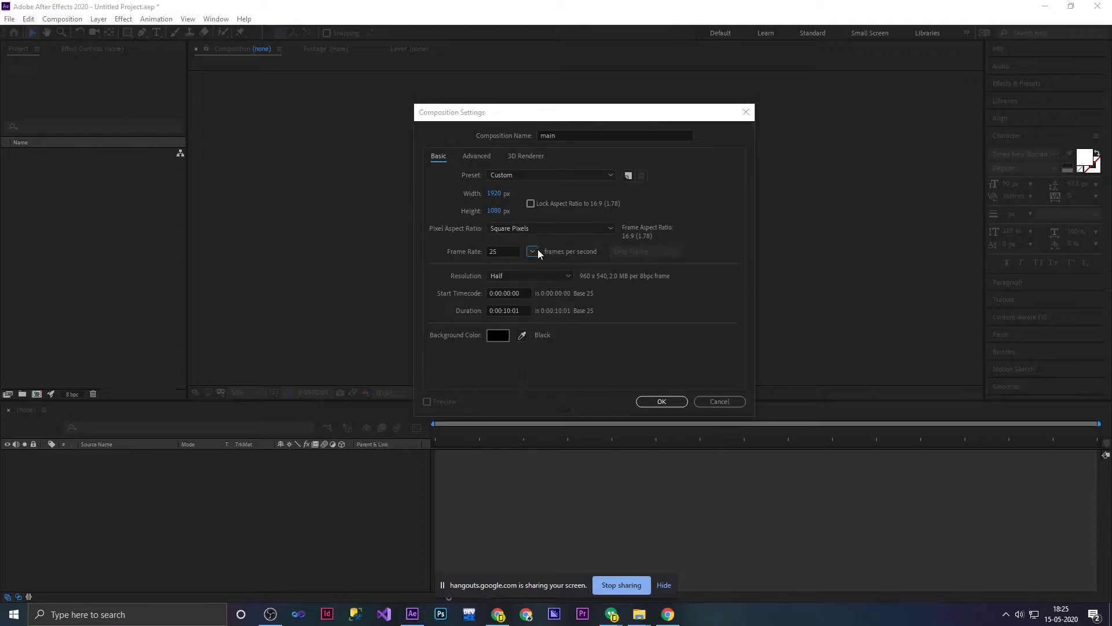
click(526, 274)
click(571, 263)
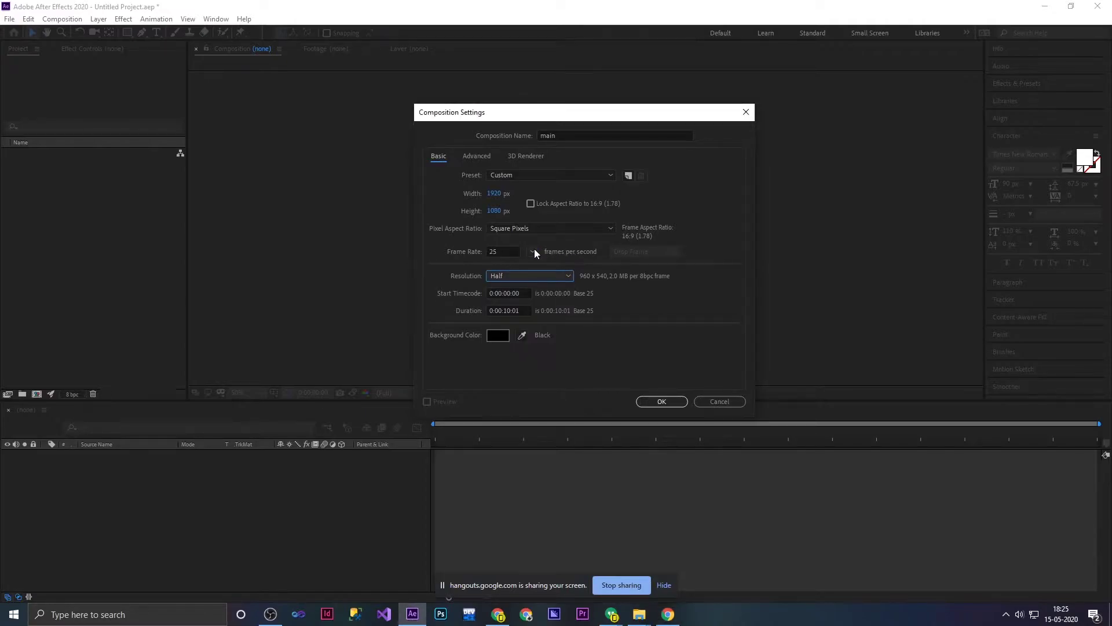
Keep Square Pixels and set the composition duration to 0:00:15:00.
click(540, 227)
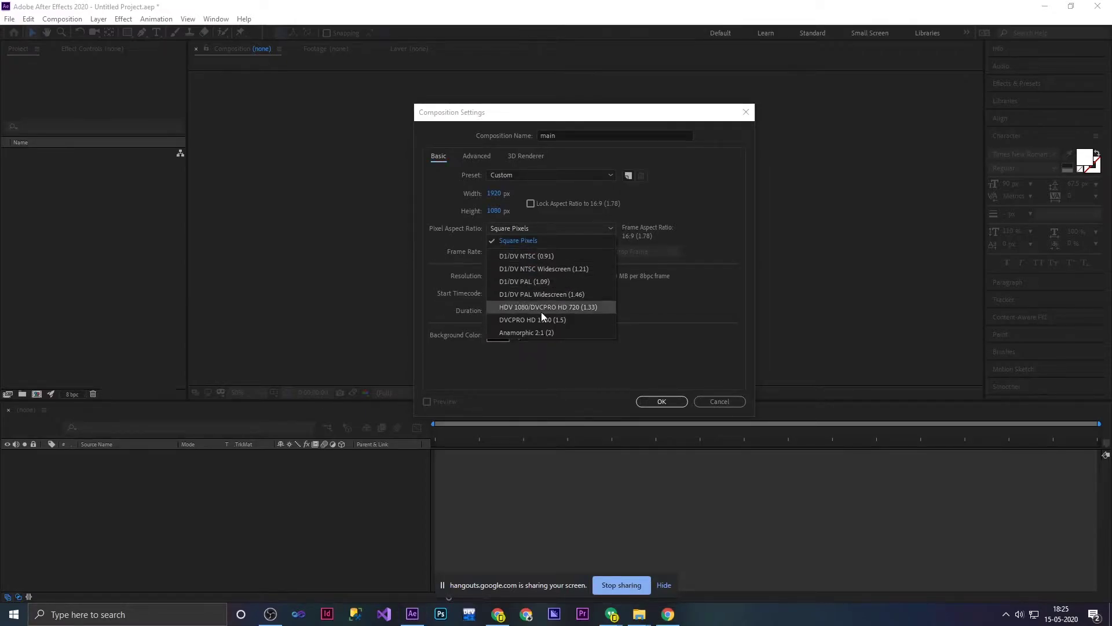
click(524, 241)
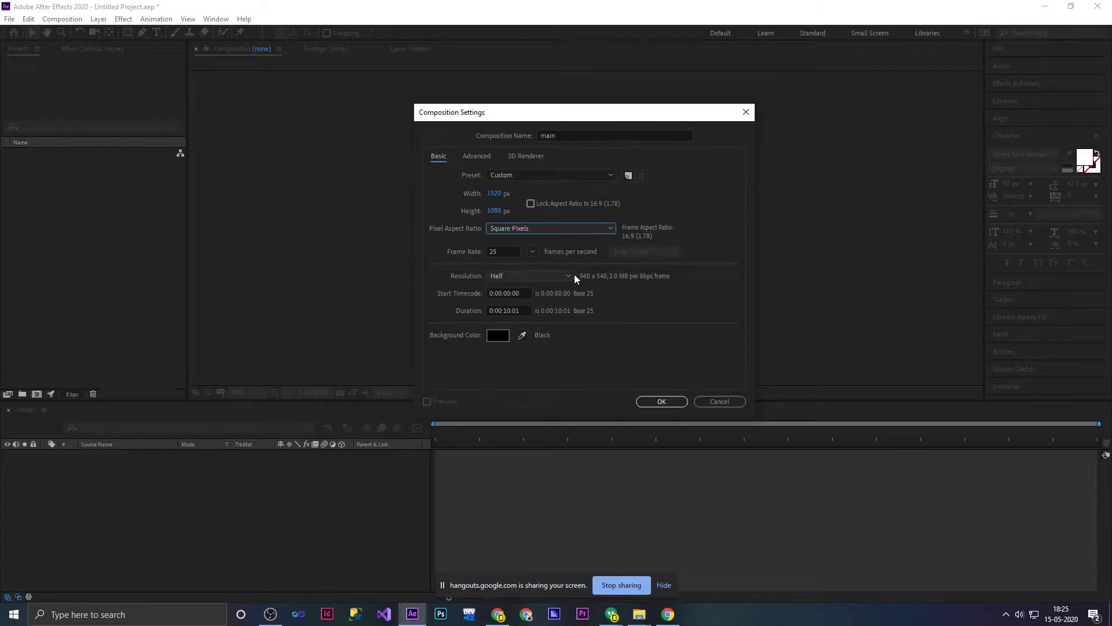
click(523, 311)
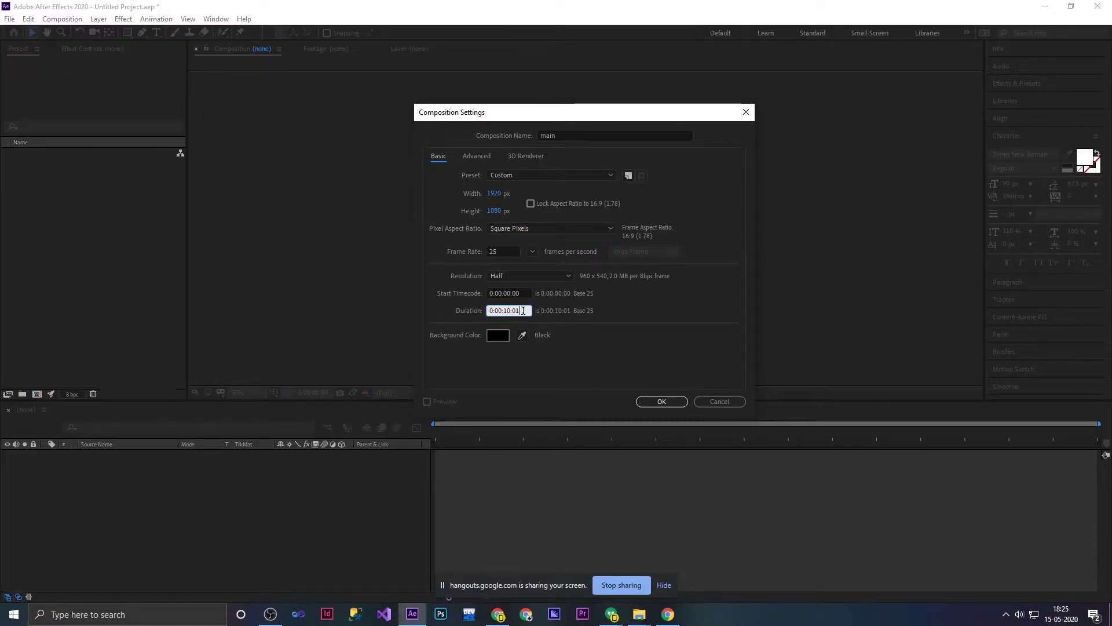
double_click(505, 311)
text(15)
Create the main composition and toggle the viewer's transparency grid on and off.
click(671, 404)
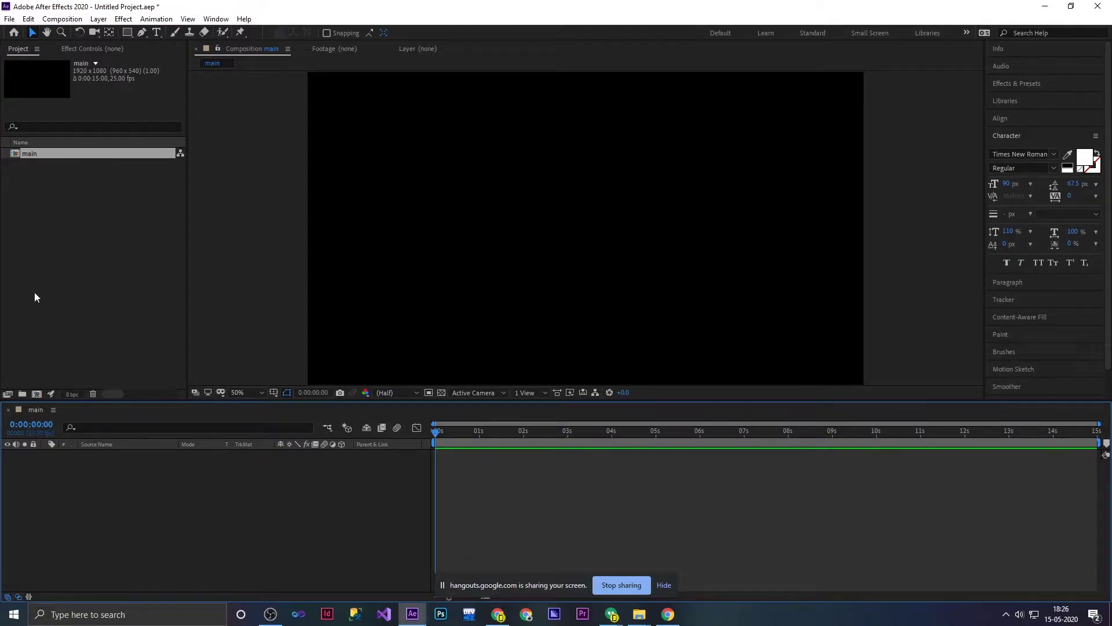
click(44, 156)
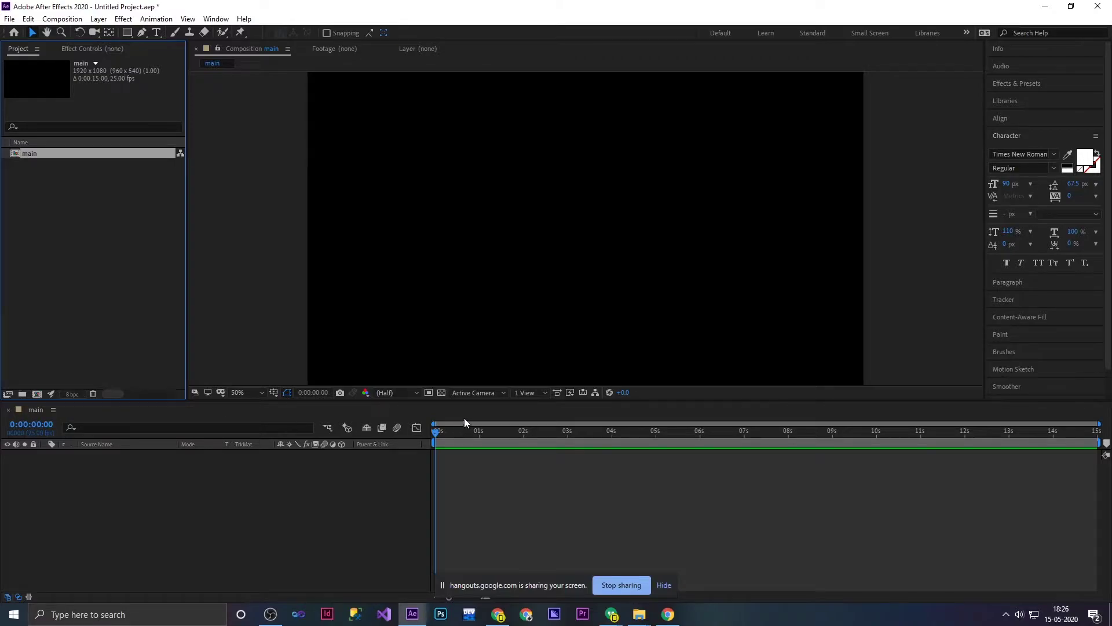
click(441, 393)
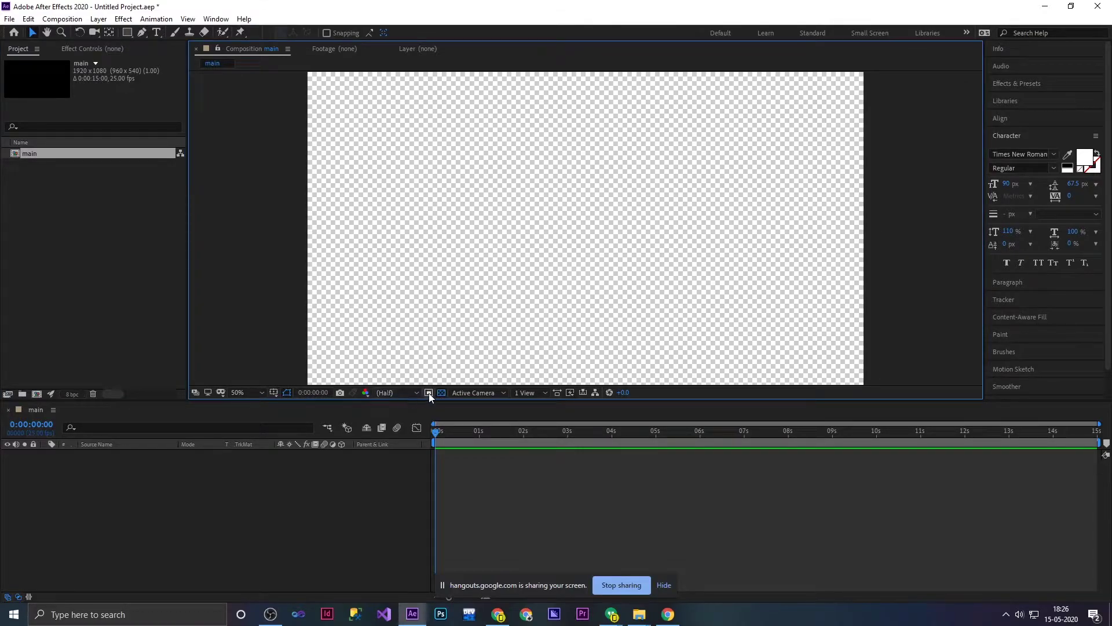
click(438, 393)
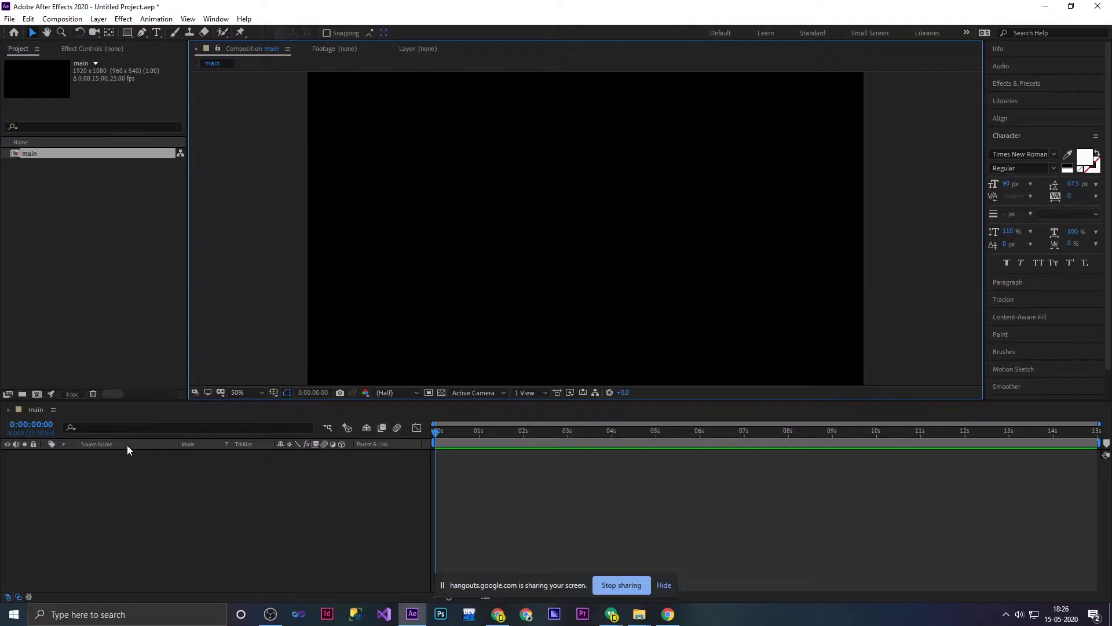
Bring up the Import File window and browse to the Desktop.
click(101, 258)
double_click(100, 264)
click(545, 35)
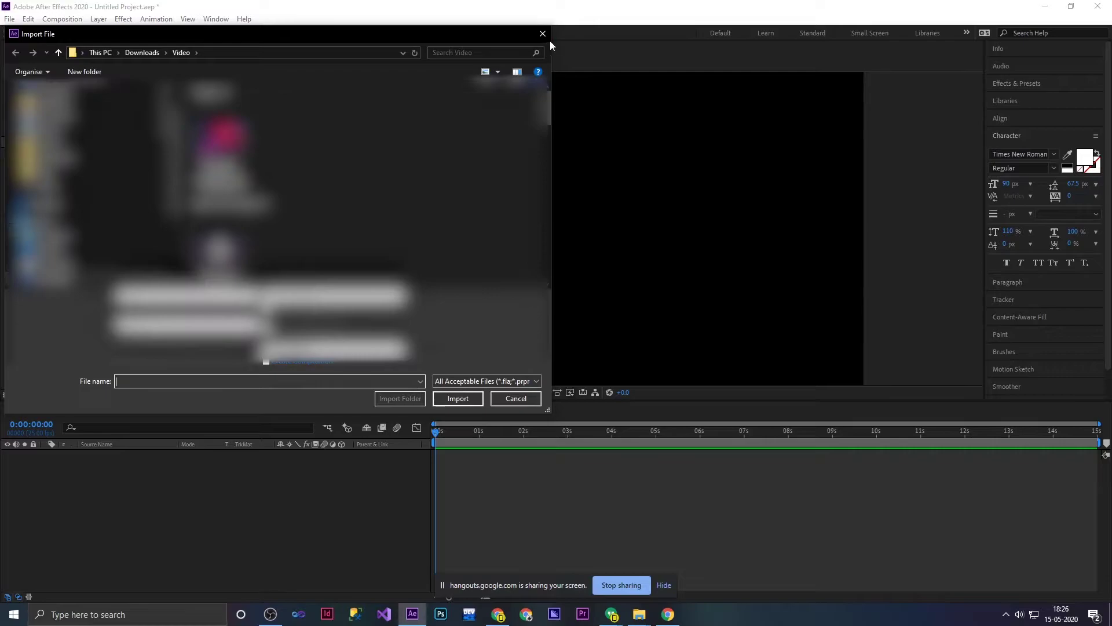
double_click(68, 238)
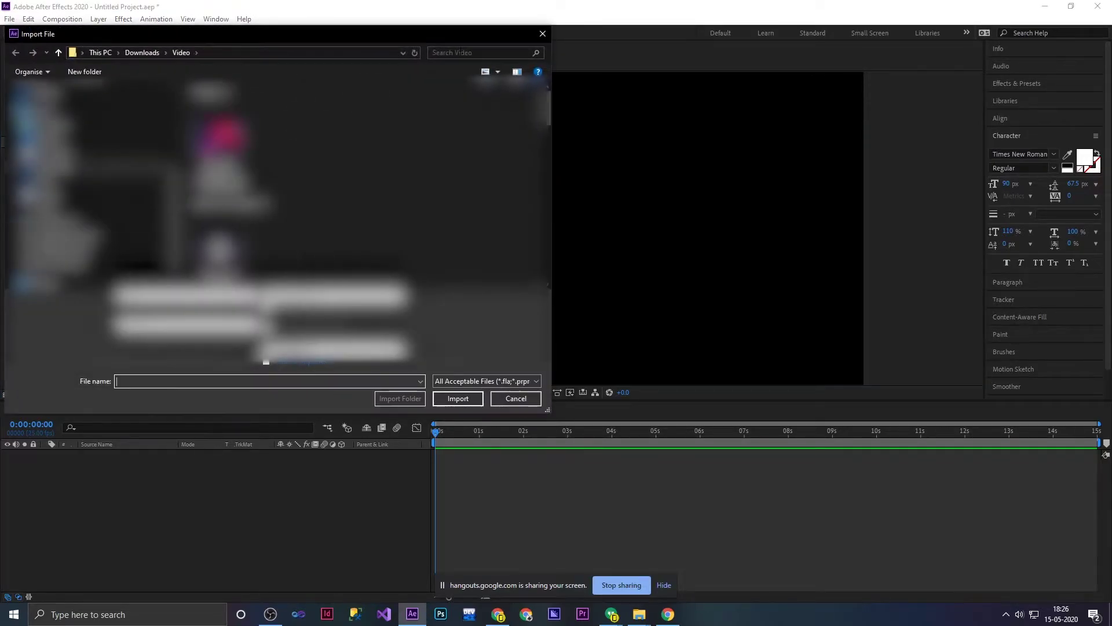
click(542, 41)
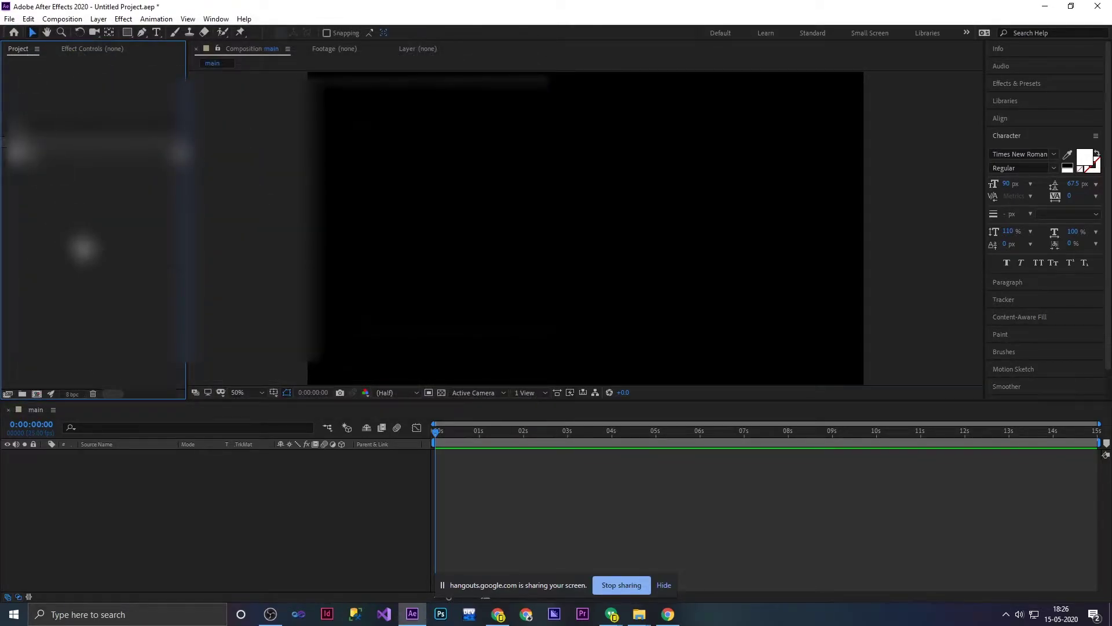
double_click(84, 249)
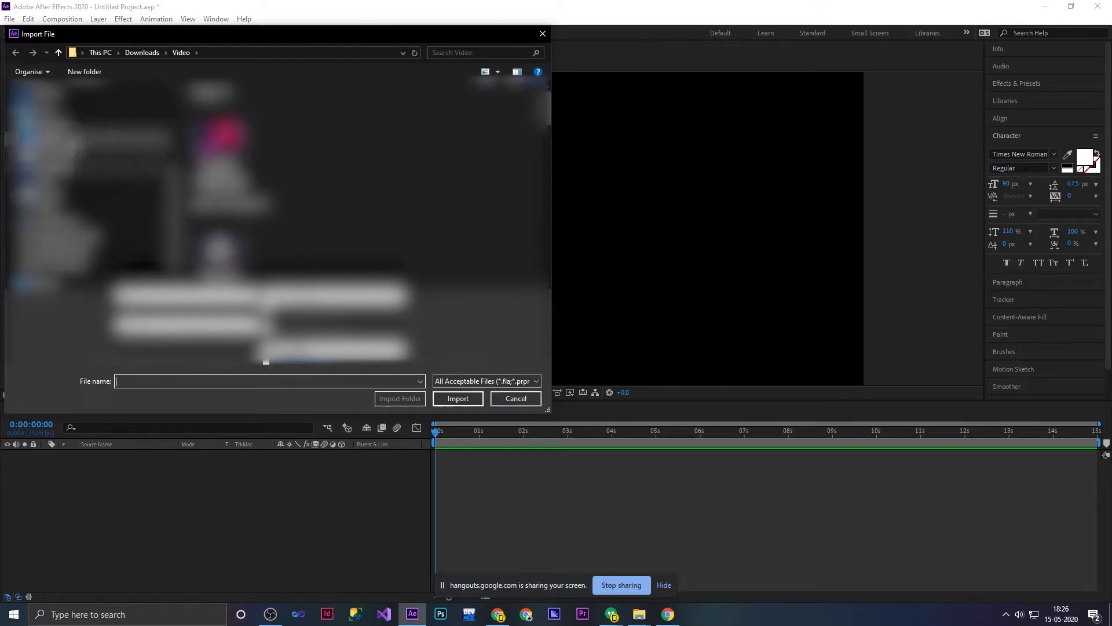
click(34, 139)
click(499, 235)
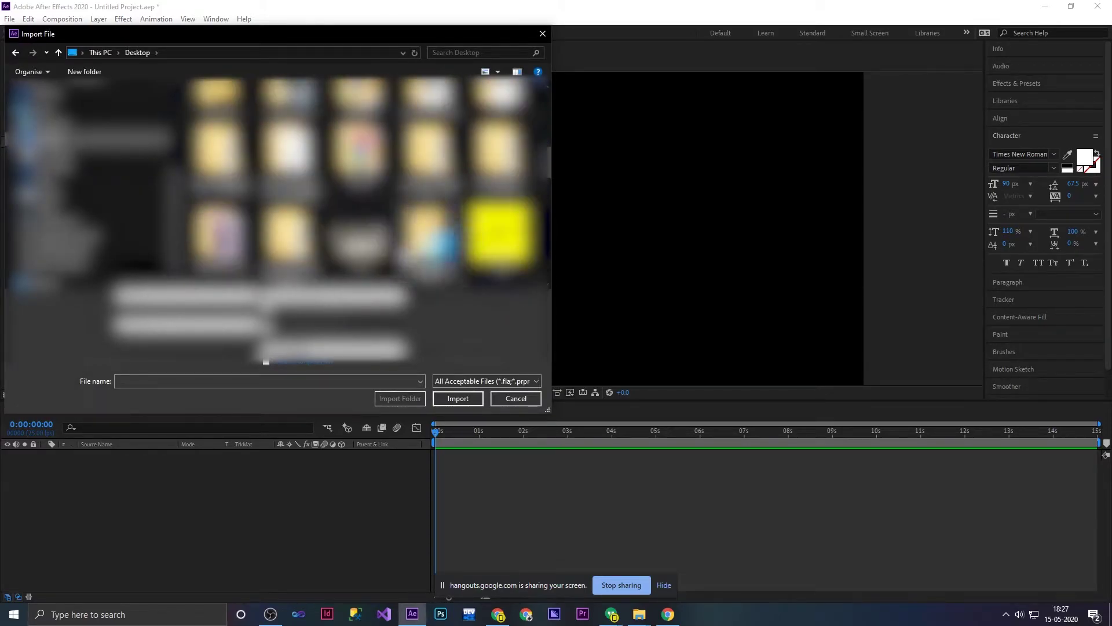
key(Down)
key(Down)
key(Down)
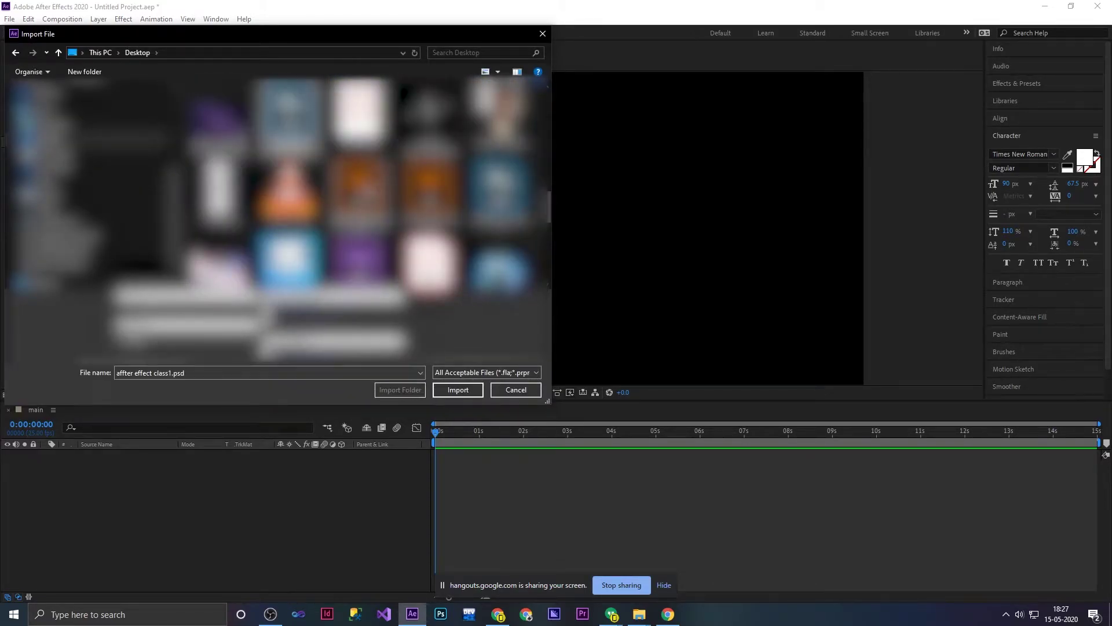
key(Down)
key(Home)
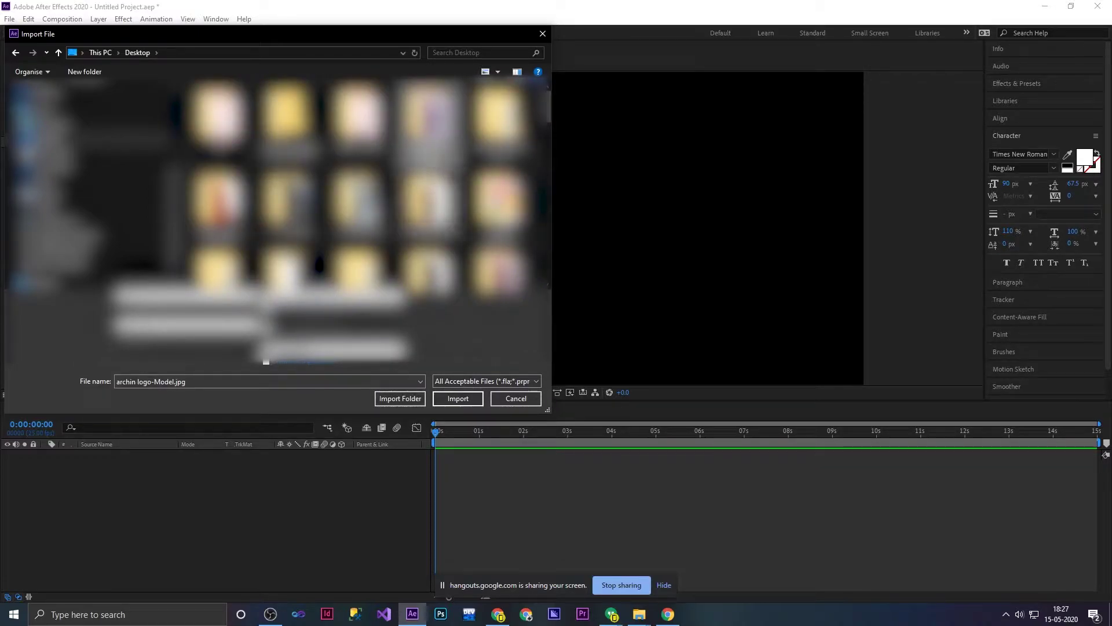
Import the lion_down_stone image from the Affter efects new class folder.
double_click(220, 200)
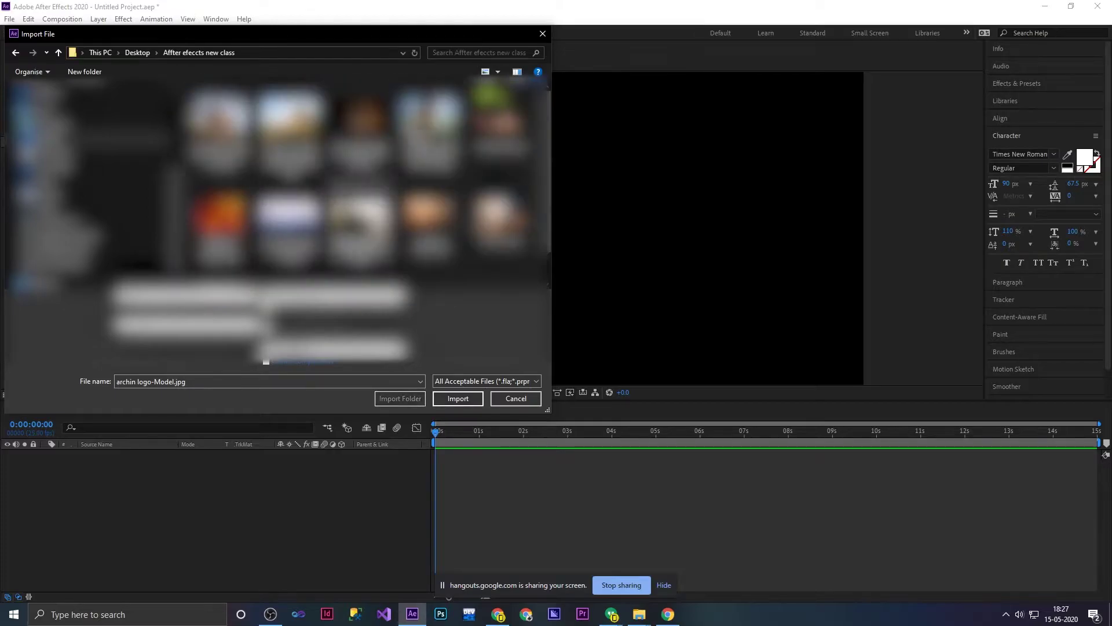
drag(549, 413, 717, 491)
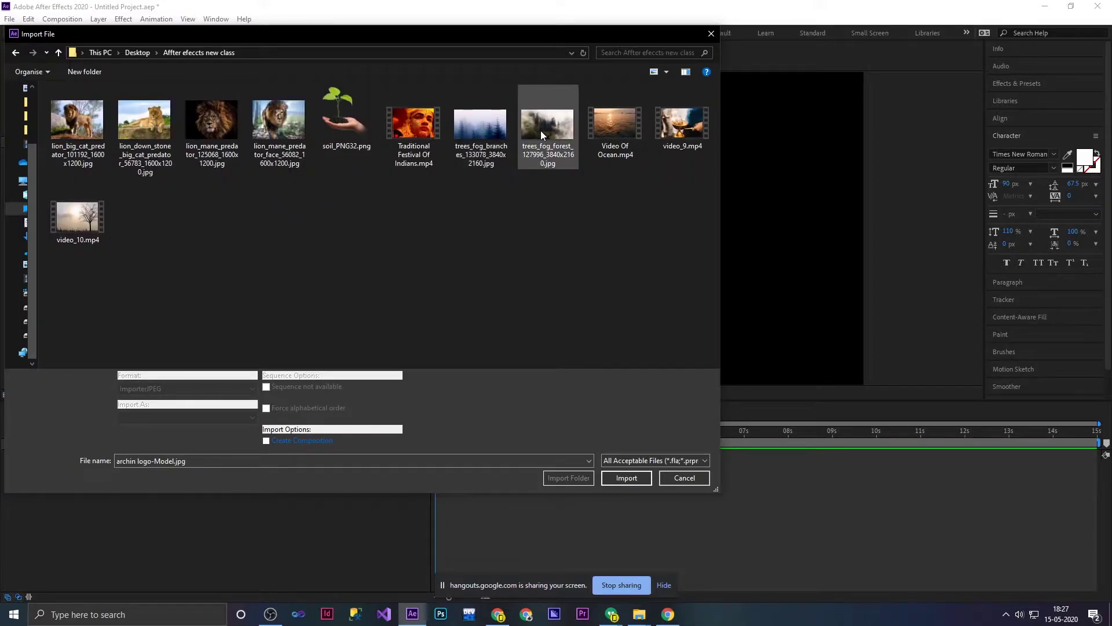
click(278, 135)
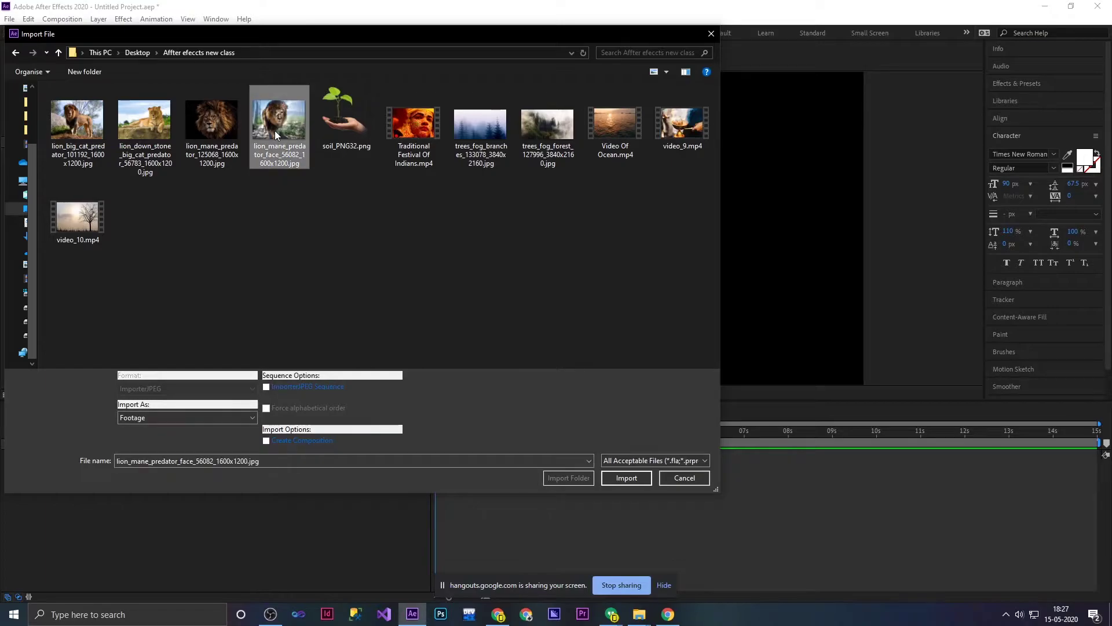
click(152, 129)
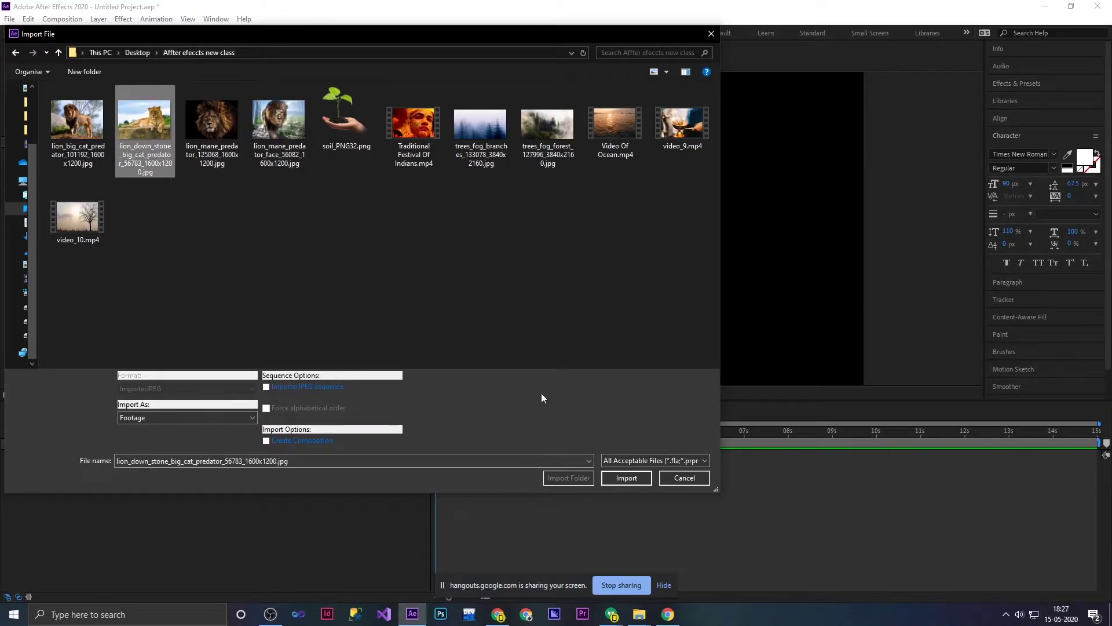
click(636, 478)
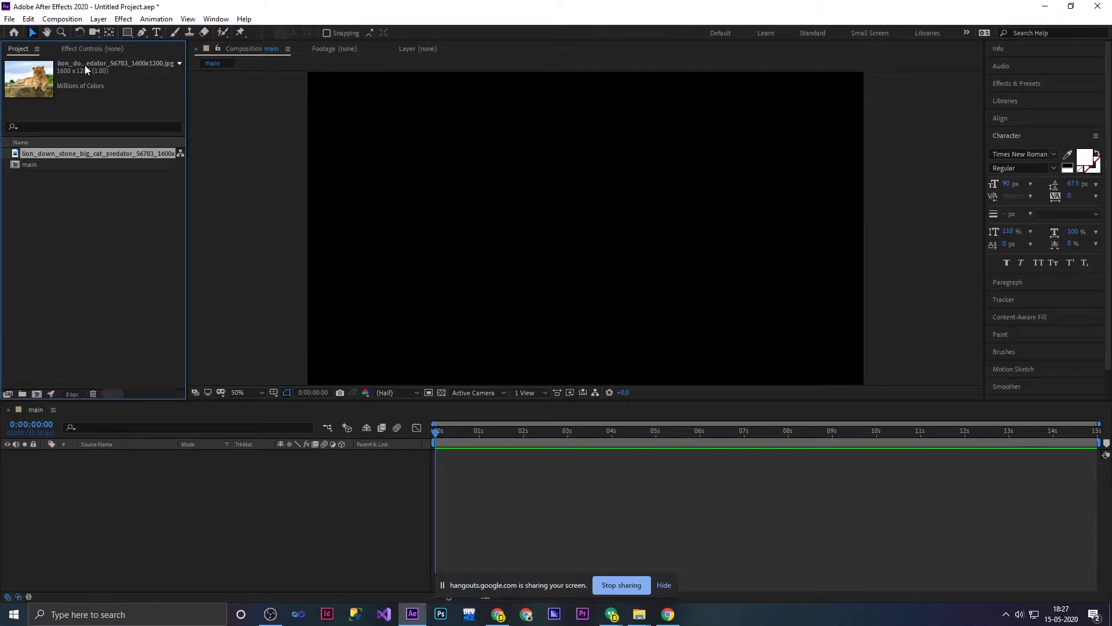
click(176, 65)
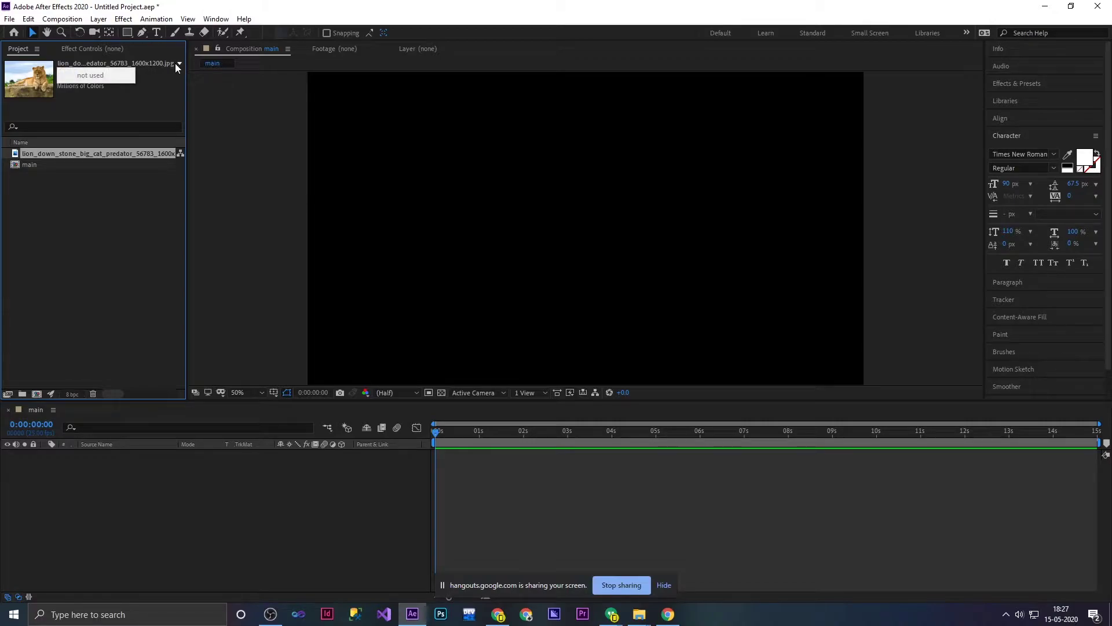
click(172, 113)
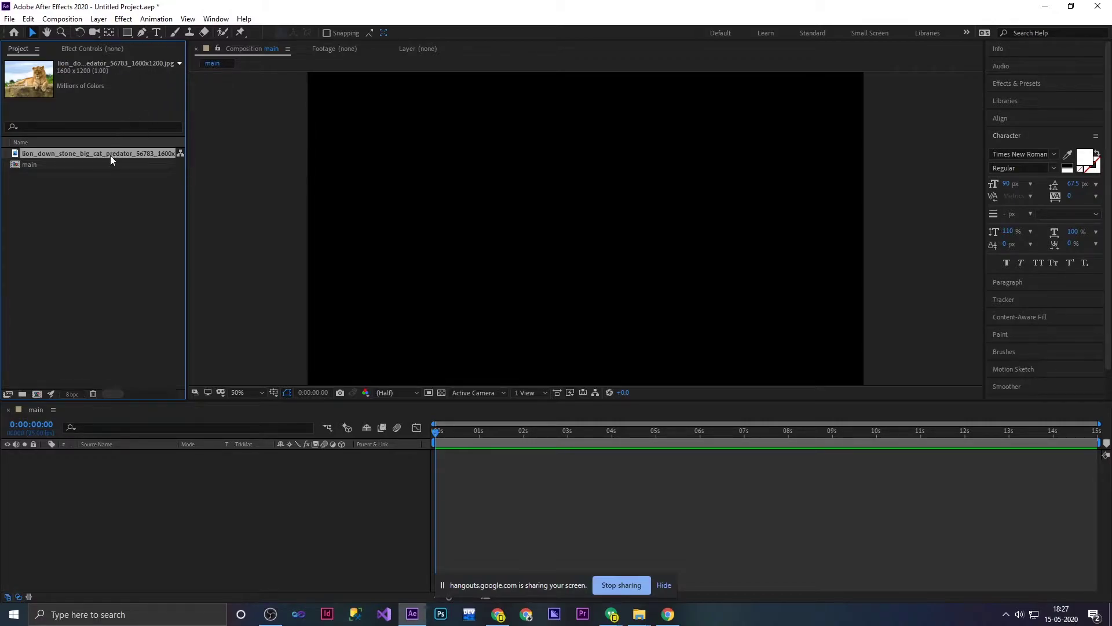
mouse_move(110, 155)
mouse_down()
mouse_move(105, 472)
mouse_move(168, 494)
mouse_up()
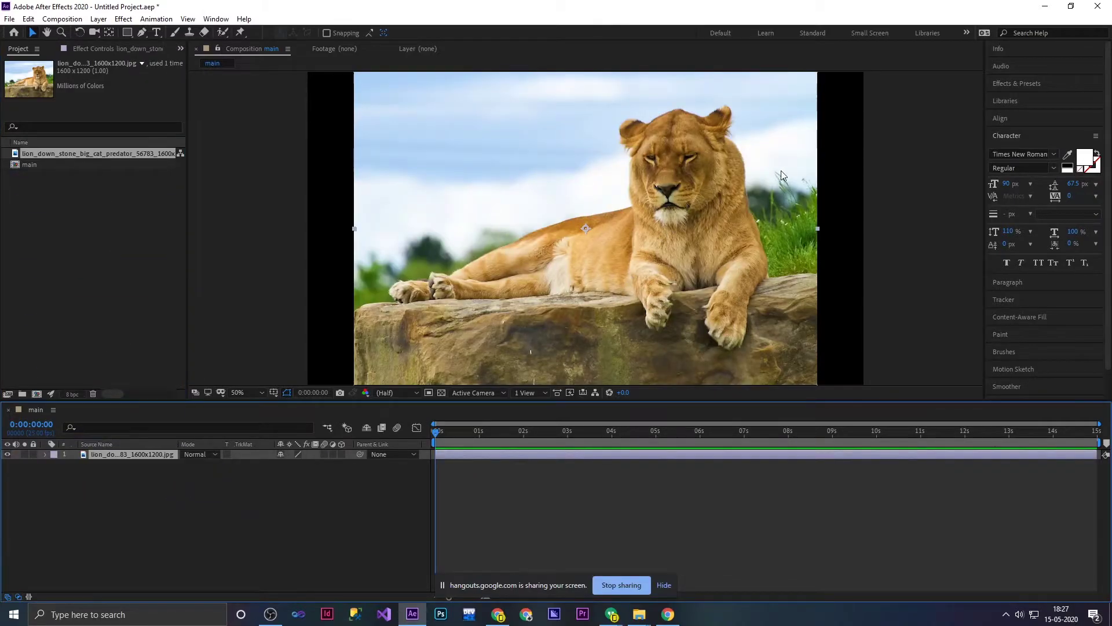
scroll(784, 171, down, 1)
scroll(784, 170, up, 1)
scroll(784, 171, down, 1)
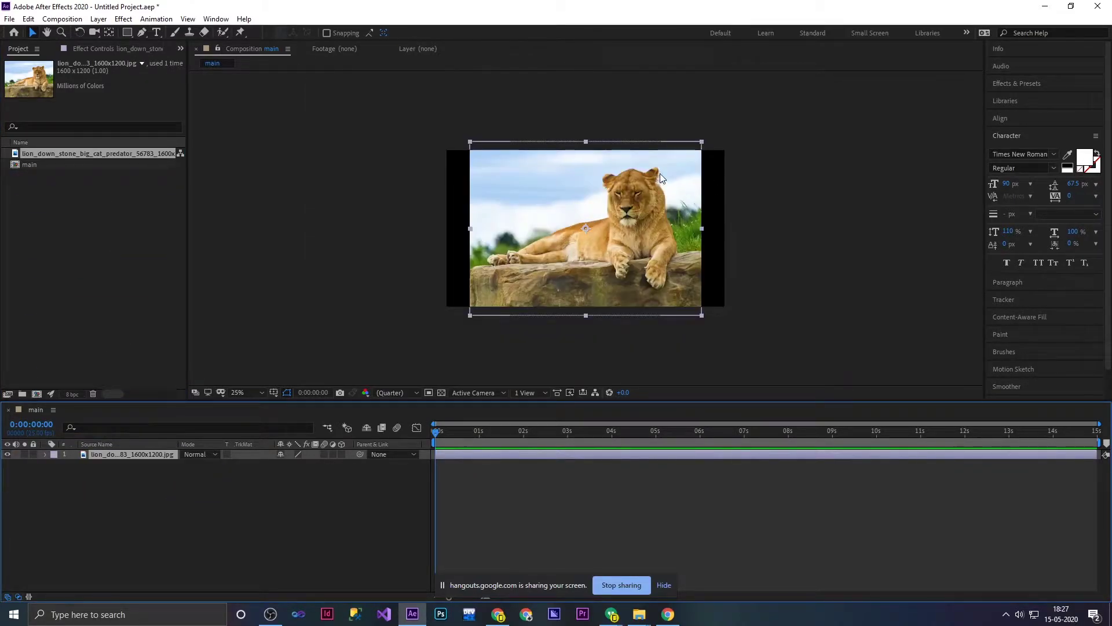
click(773, 208)
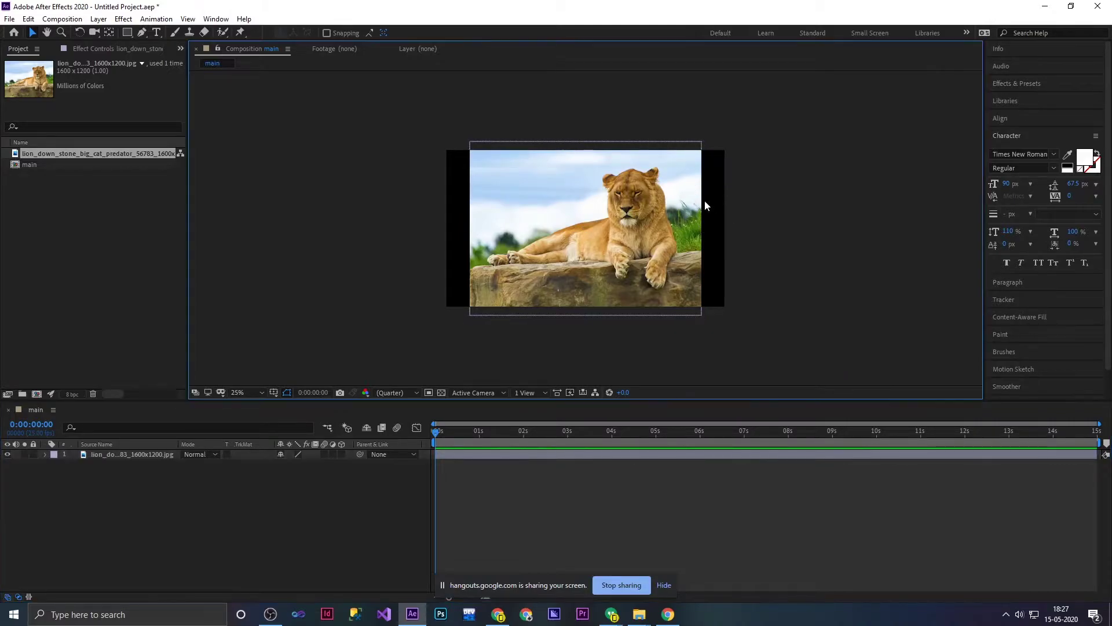
click(698, 164)
drag(702, 143, 738, 124)
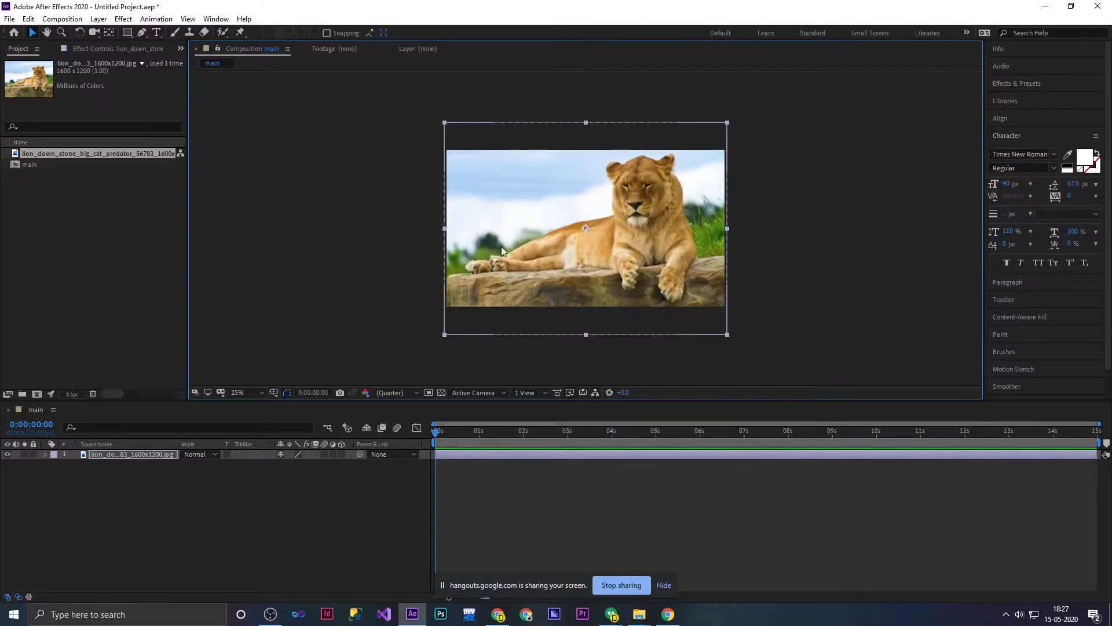
click(826, 241)
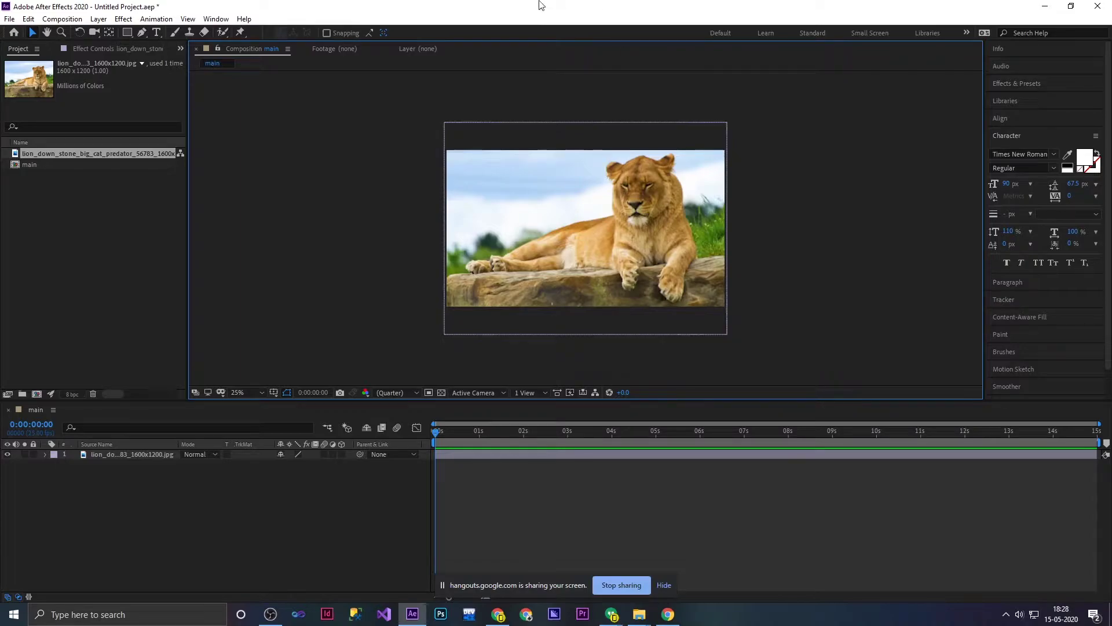
Delete the main composition from the project.
click(151, 454)
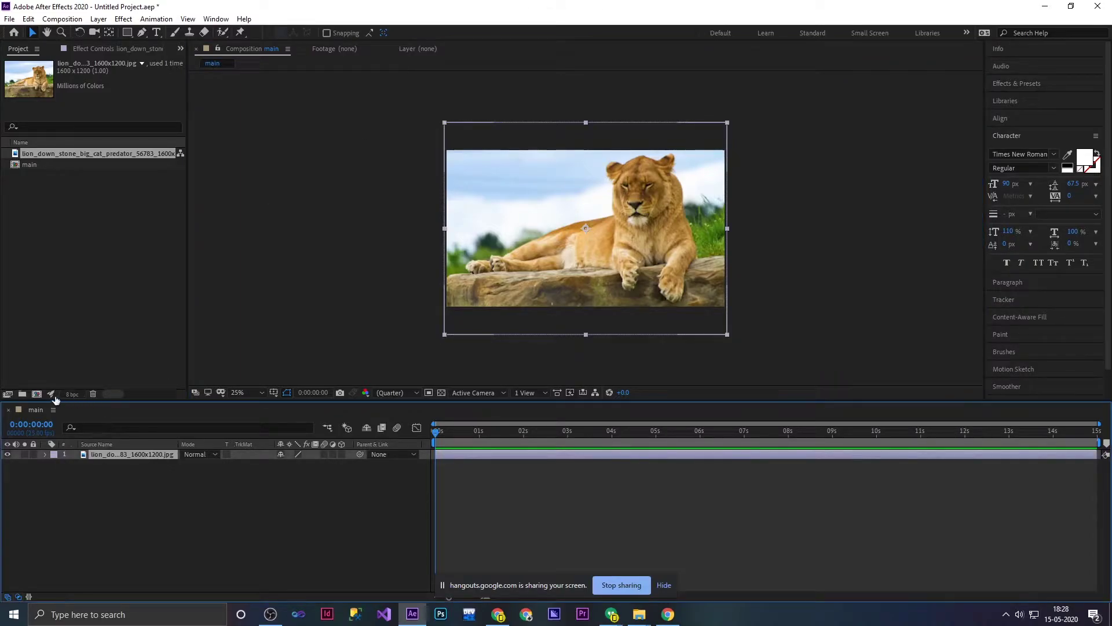
click(36, 394)
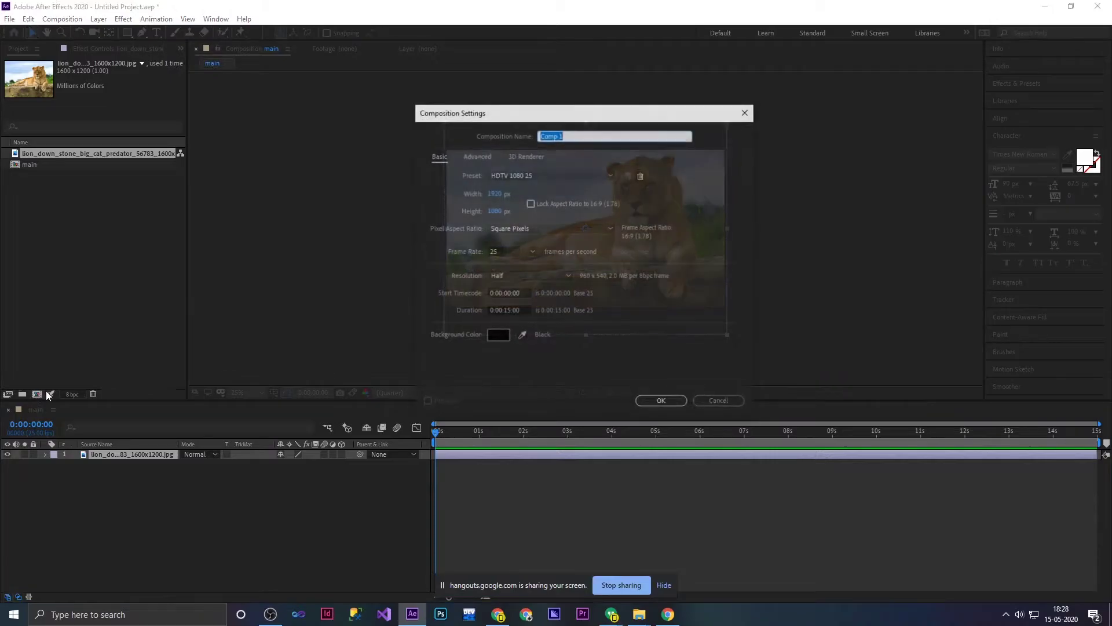
click(718, 401)
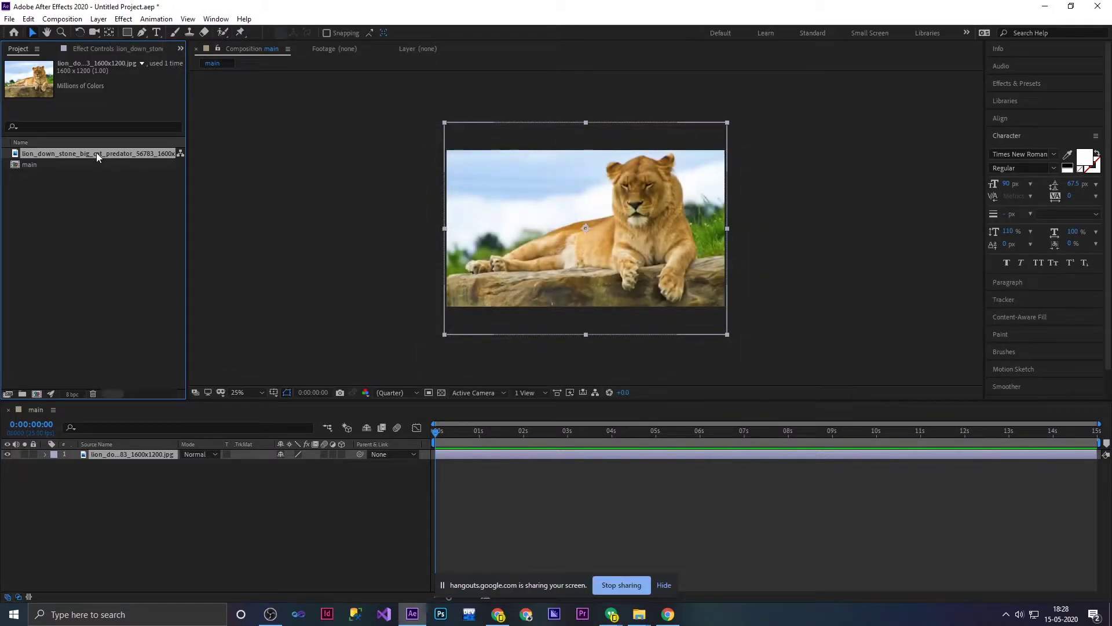
click(33, 165)
key(Delete)
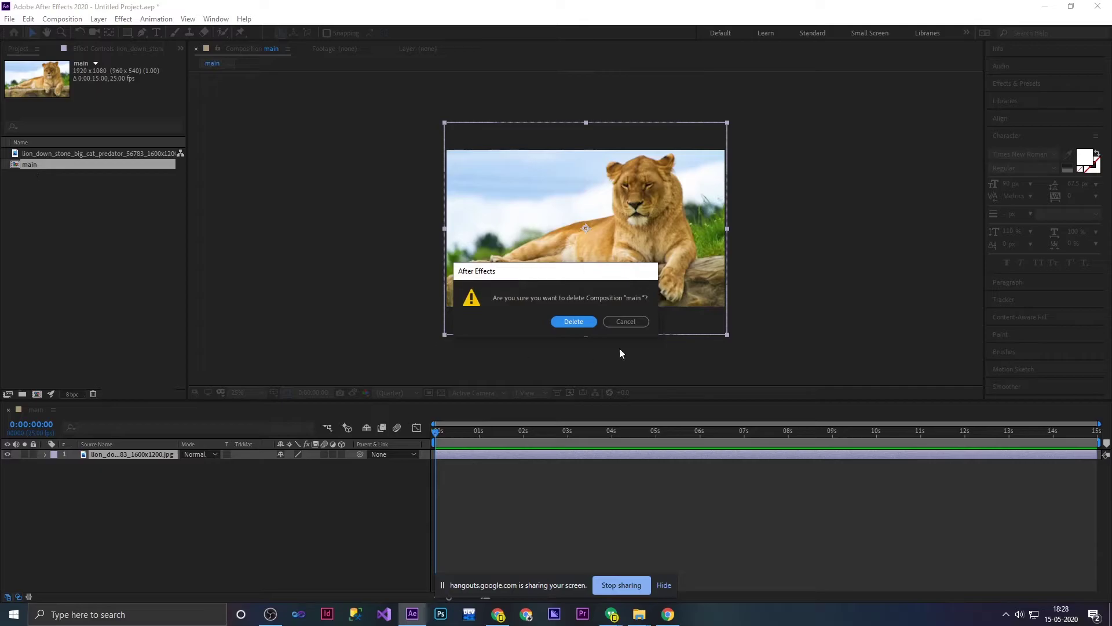
click(574, 322)
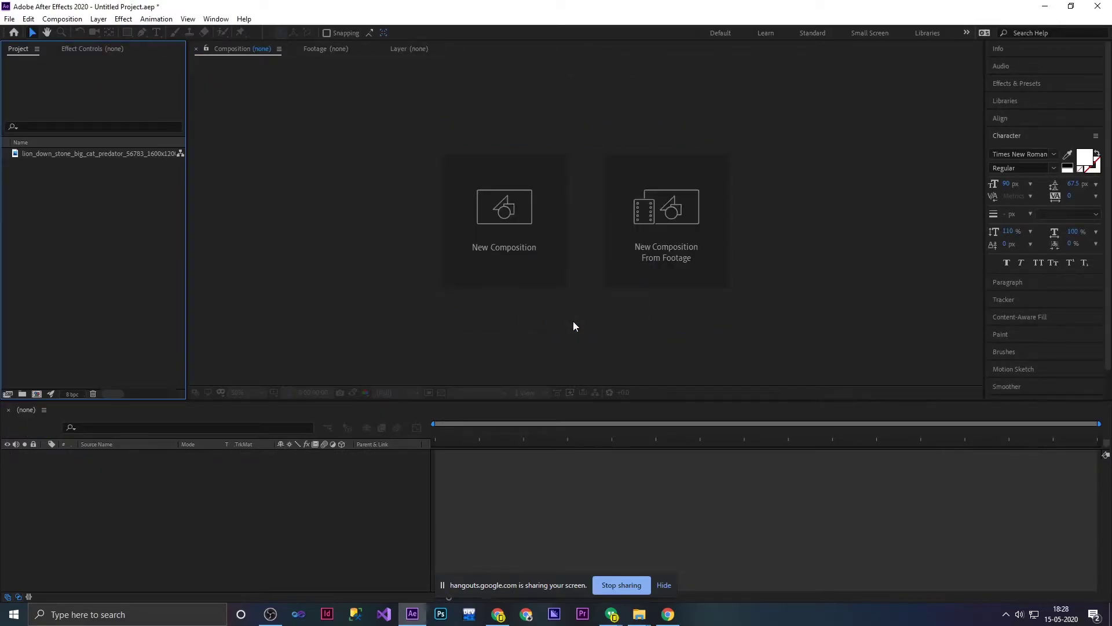
Make a new composition from the lion footage.
click(95, 154)
double_click(80, 219)
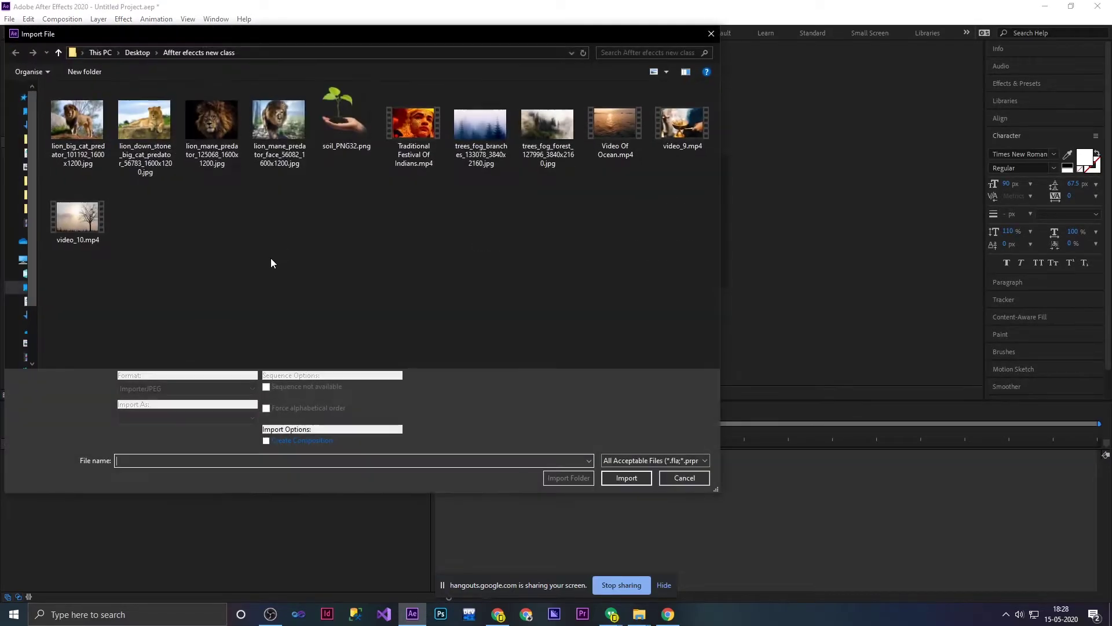
click(680, 483)
drag(72, 154, 35, 395)
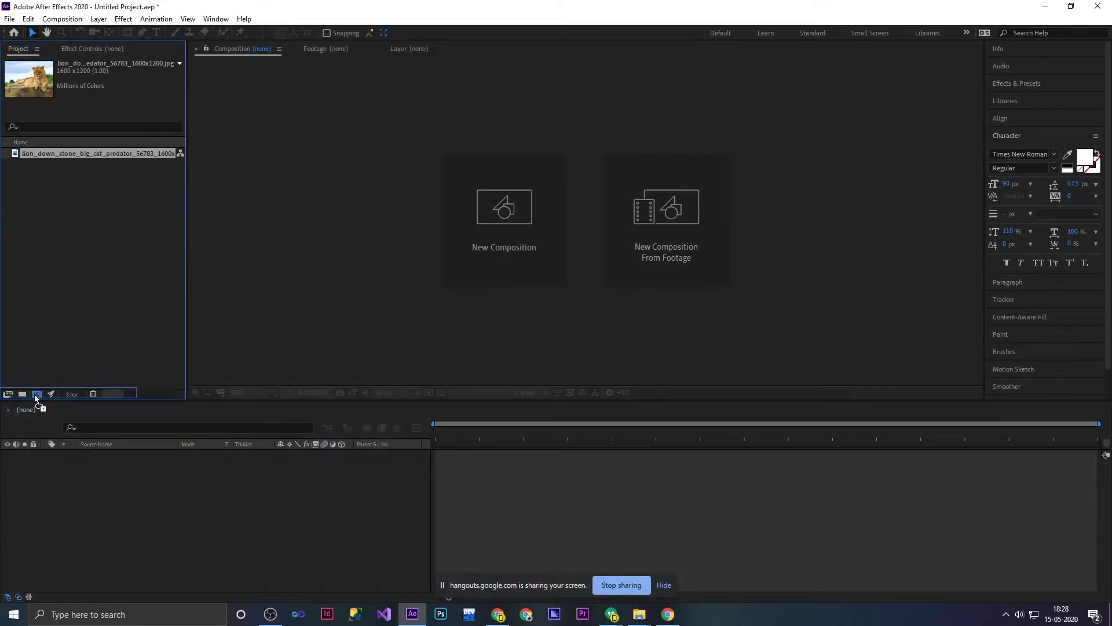
drag(35, 392, 34, 394)
Set the viewer magnification to Fit to show the whole lion composition.
key(period)
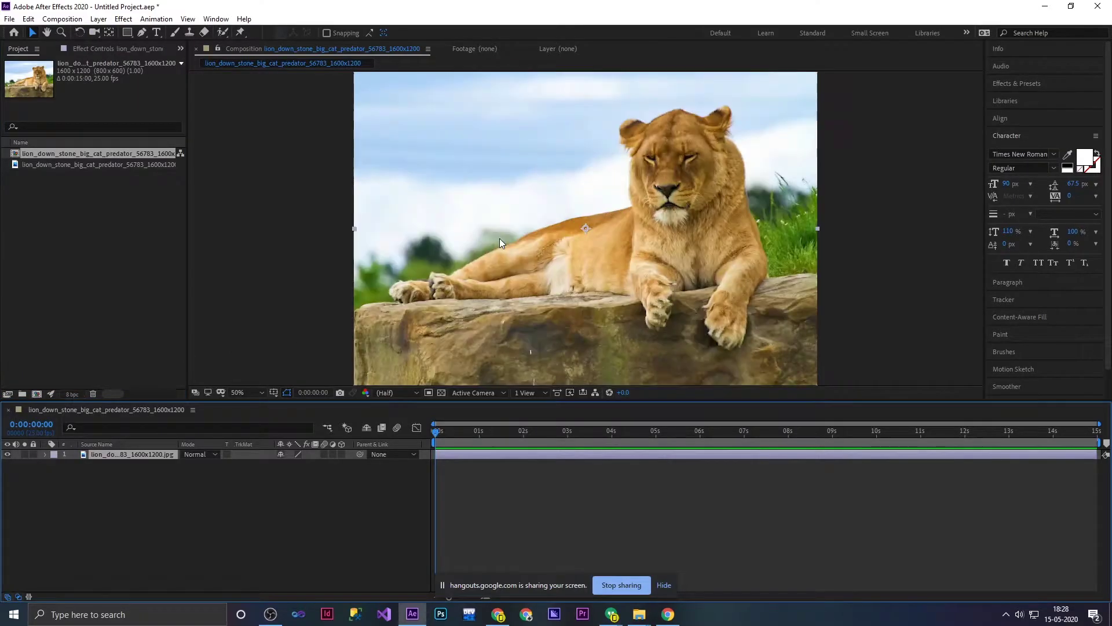
key(comma)
key(period)
click(8, 455)
click(7, 455)
key(comma)
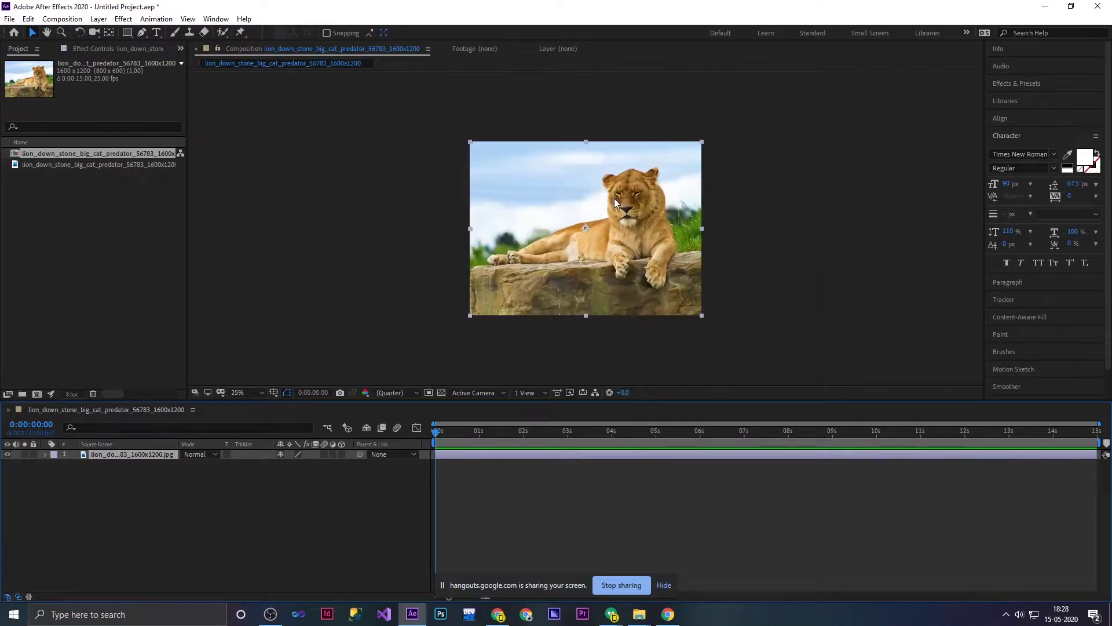
key(period)
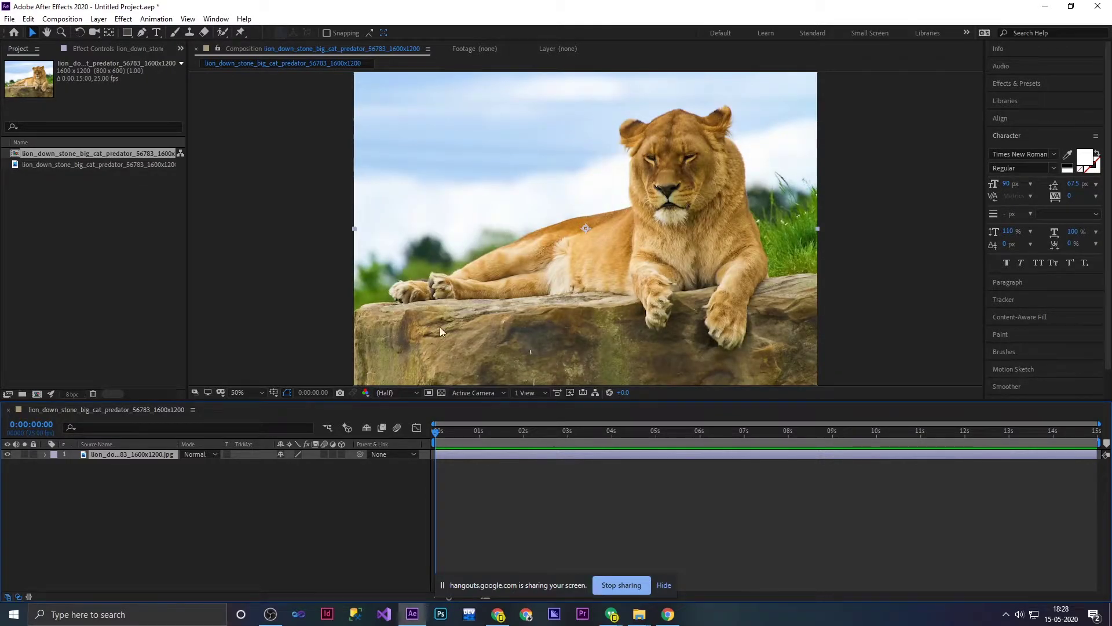
click(242, 393)
click(263, 184)
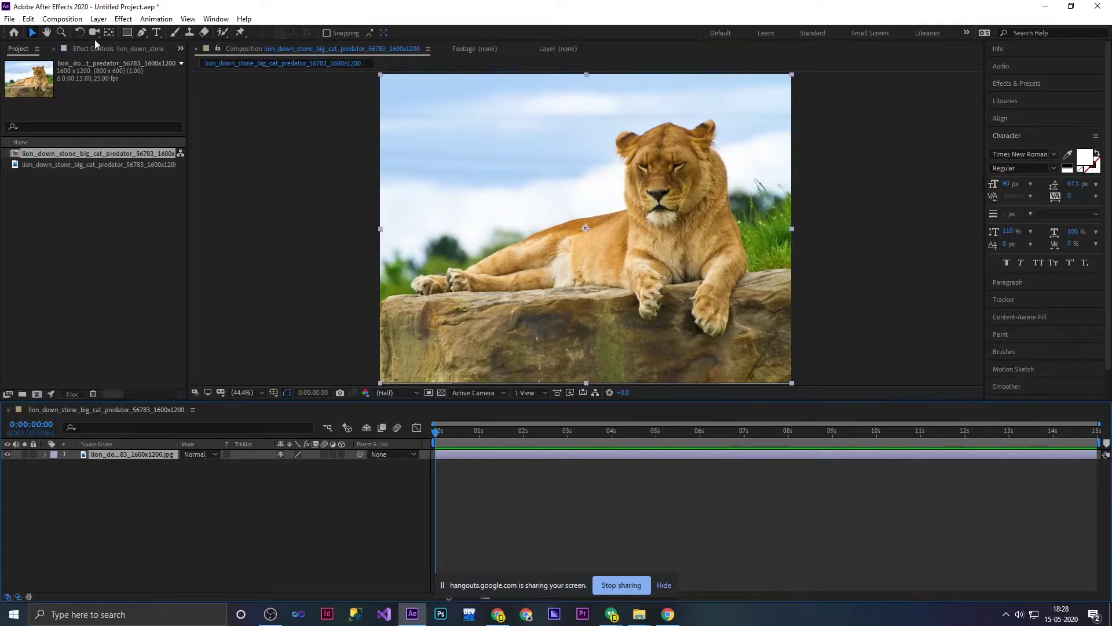
Draw an elliptical mask over the lioness's face, then reposition and redraw it smaller.
drag(127, 32, 181, 62)
click(181, 62)
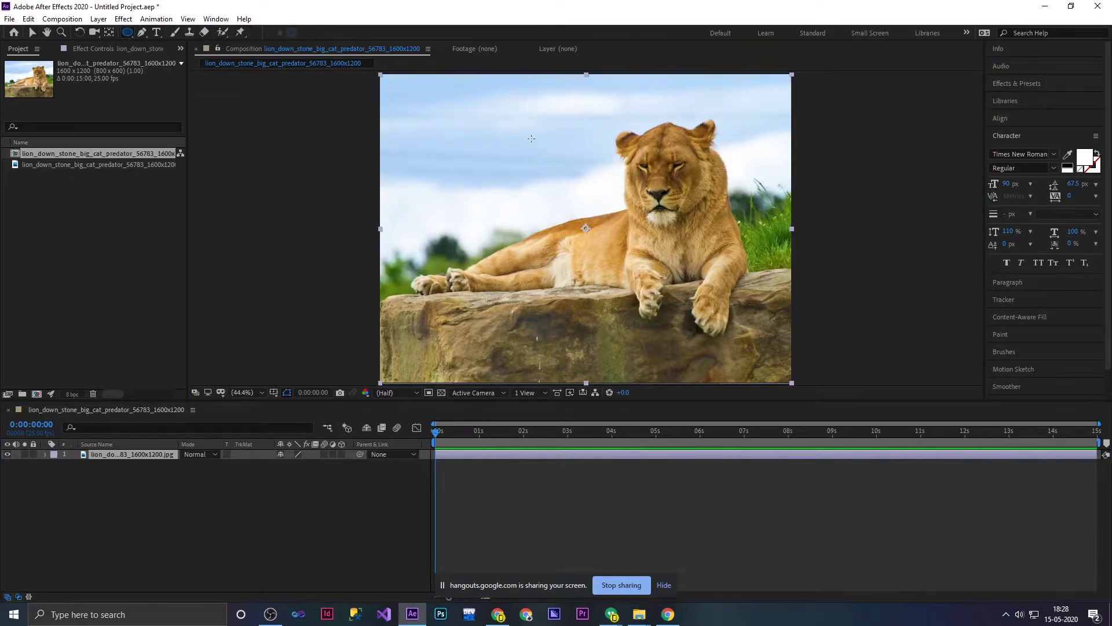
drag(512, 122, 713, 297)
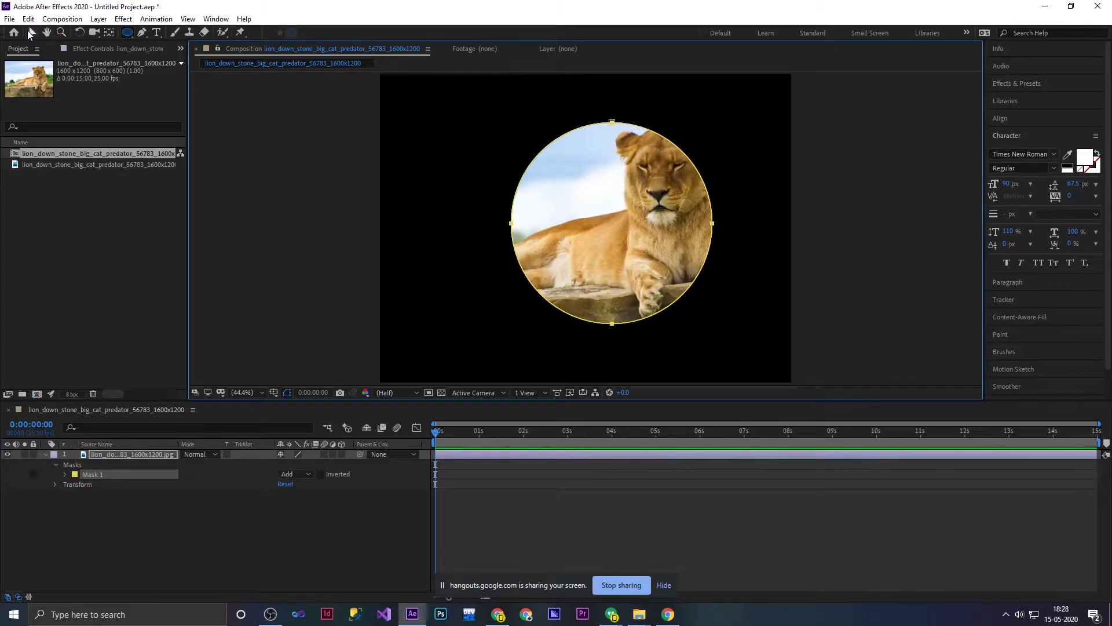
click(30, 33)
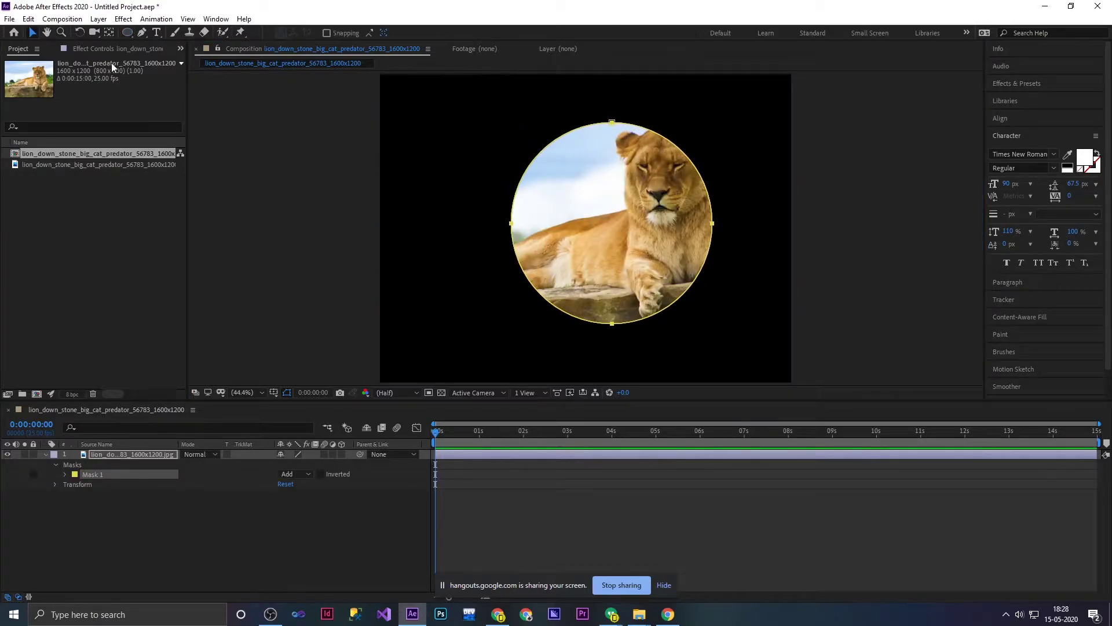
click(578, 158)
drag(607, 137, 651, 153)
key(q)
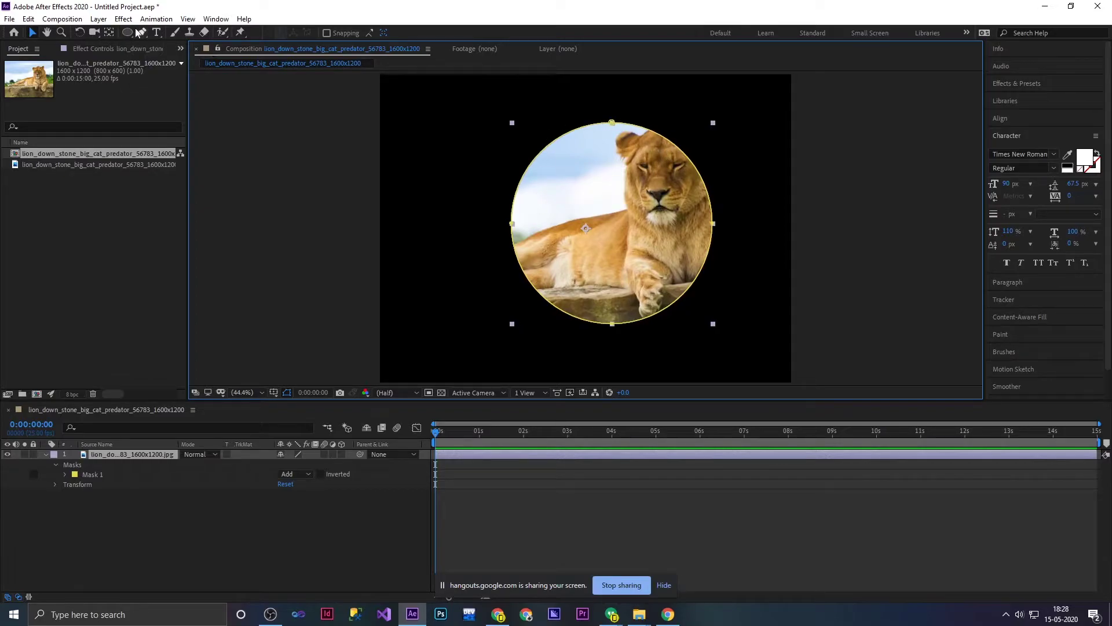
drag(746, 114, 569, 308)
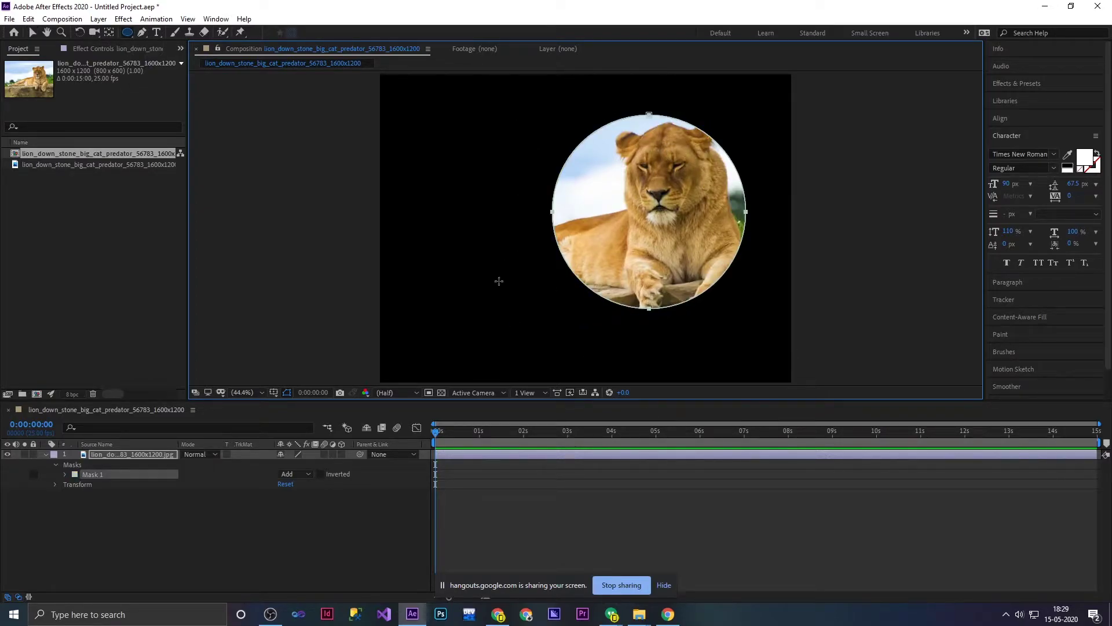
Give Mask 1 a 55 px feather and -9 px expansion.
click(65, 474)
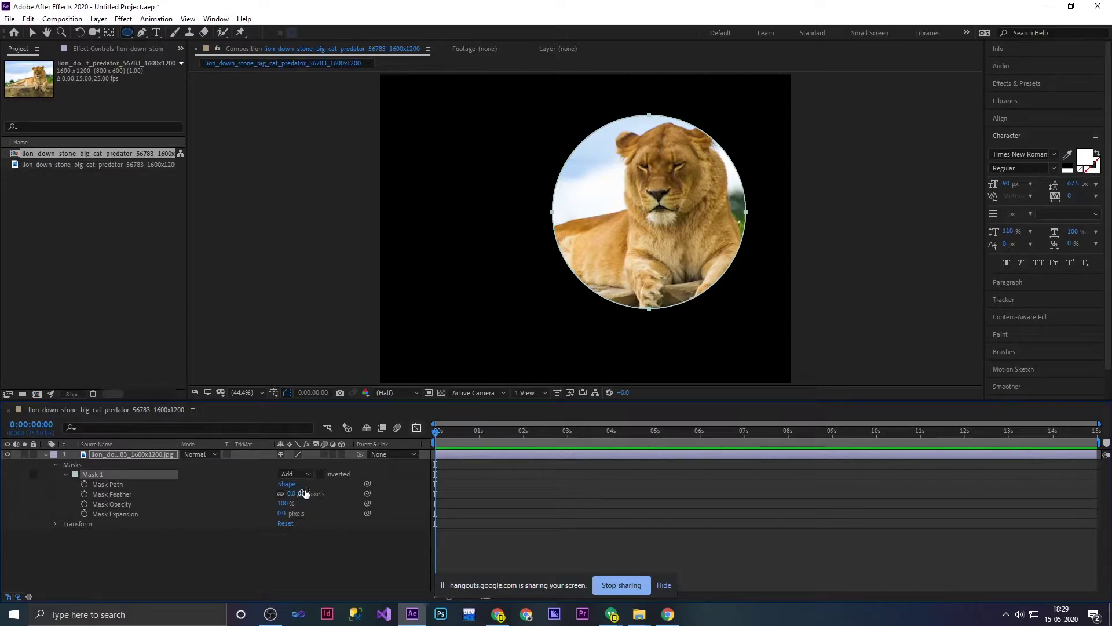
mouse_move(292, 493)
mouse_down()
mouse_move(345, 493)
mouse_move(300, 503)
mouse_move(345, 510)
mouse_move(193, 493)
mouse_move(269, 512)
mouse_up()
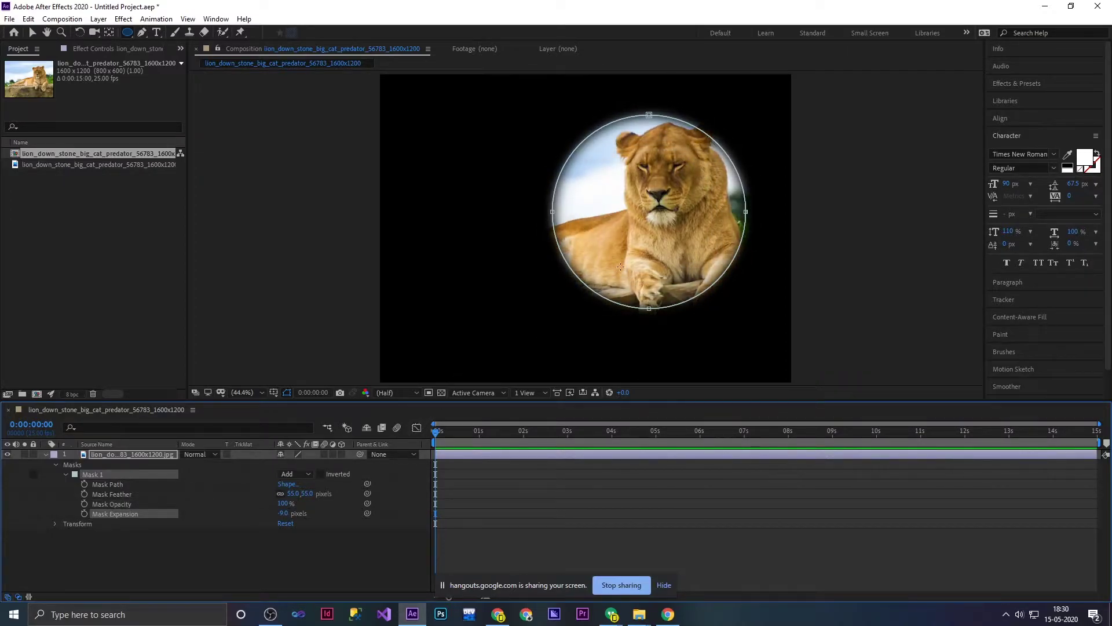
click(90, 481)
Delete the circular mask and start a curved Pen mask along the lioness's left paw.
key(Delete)
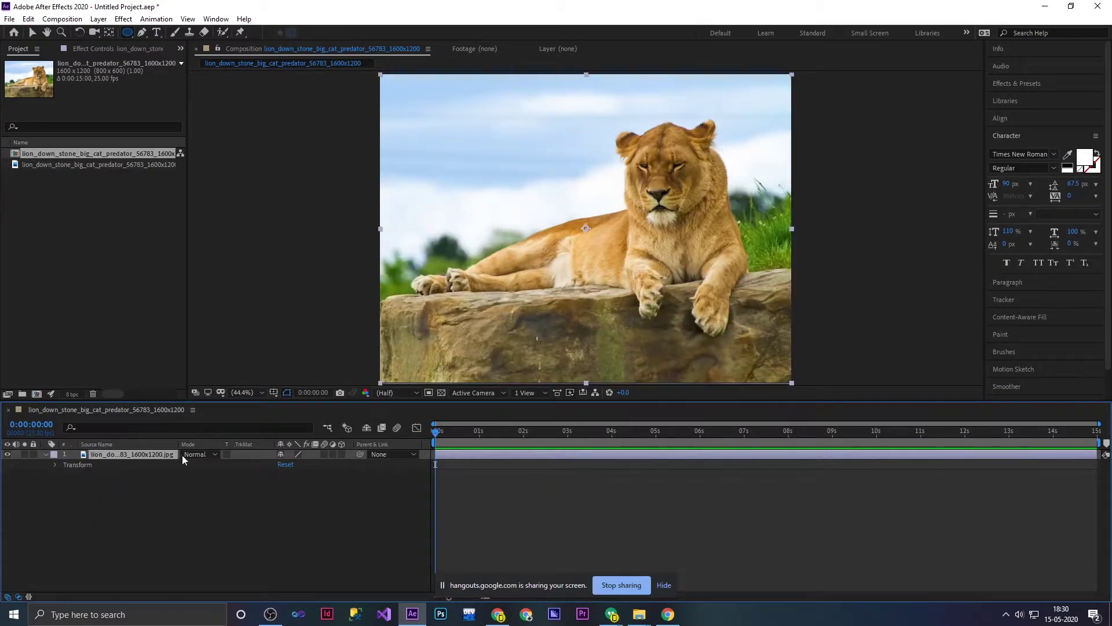
click(142, 32)
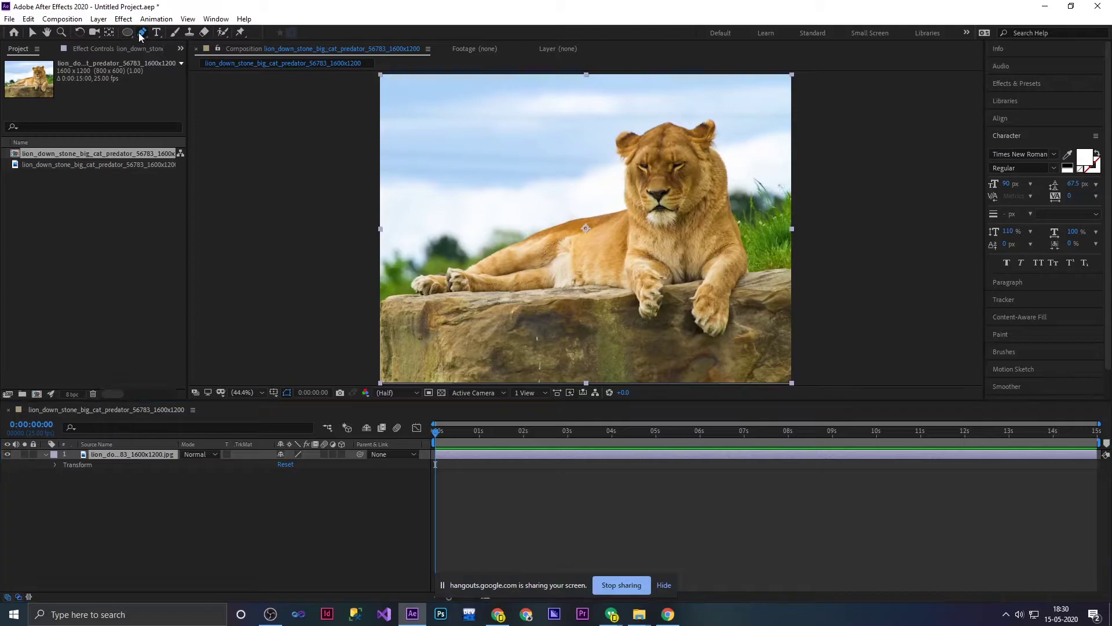
key(period)
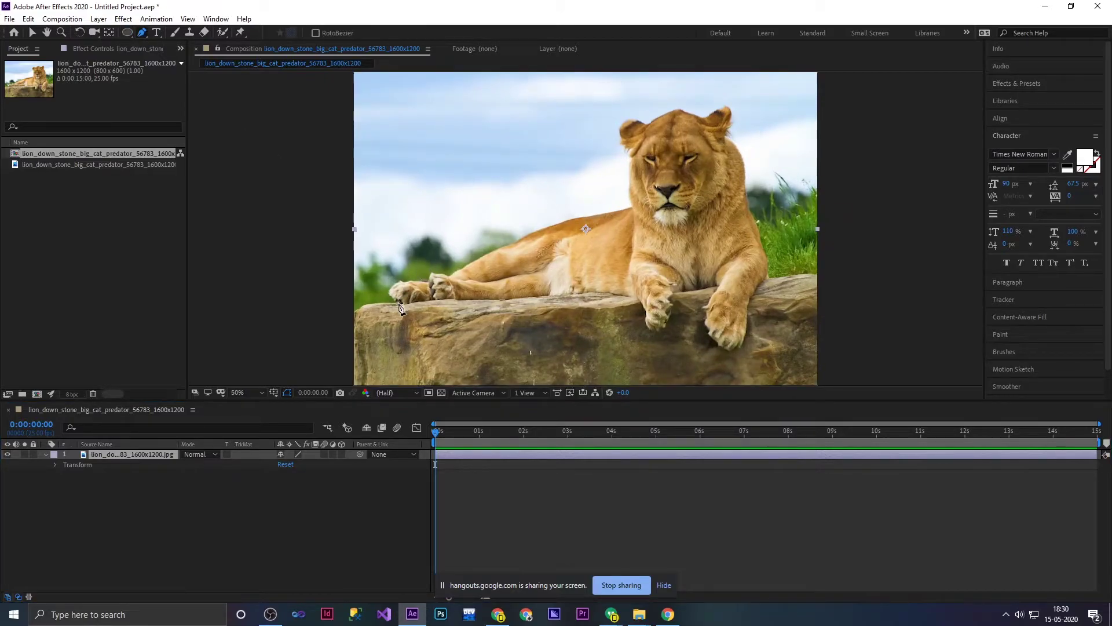
click(352, 312)
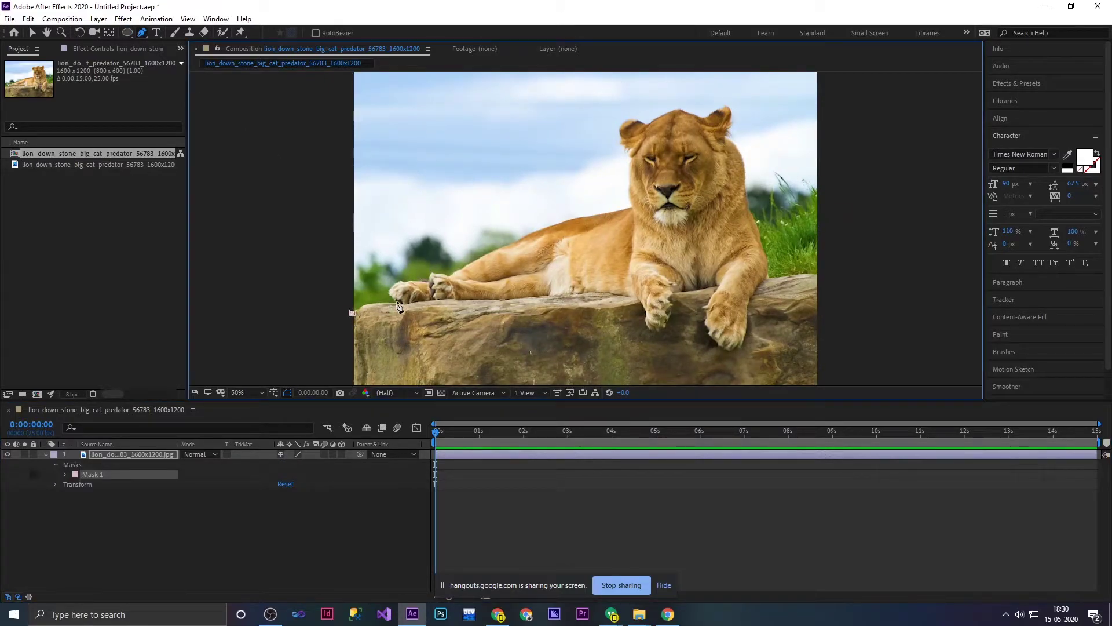
mouse_move(424, 306)
mouse_down()
mouse_move(400, 306)
mouse_move(426, 272)
mouse_up()
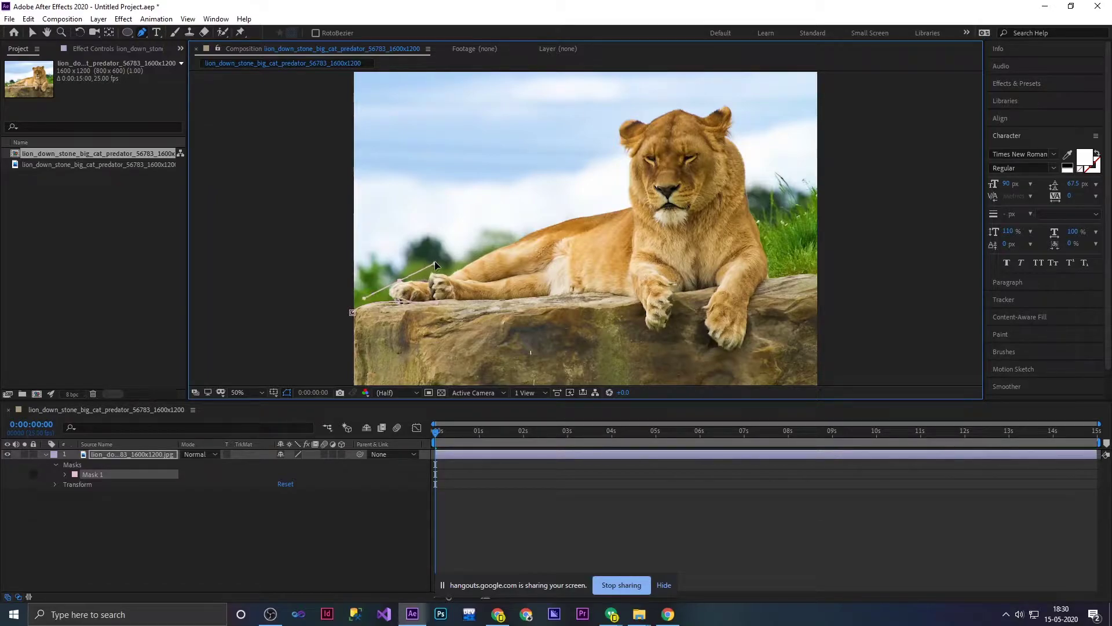
drag(426, 272, 438, 256)
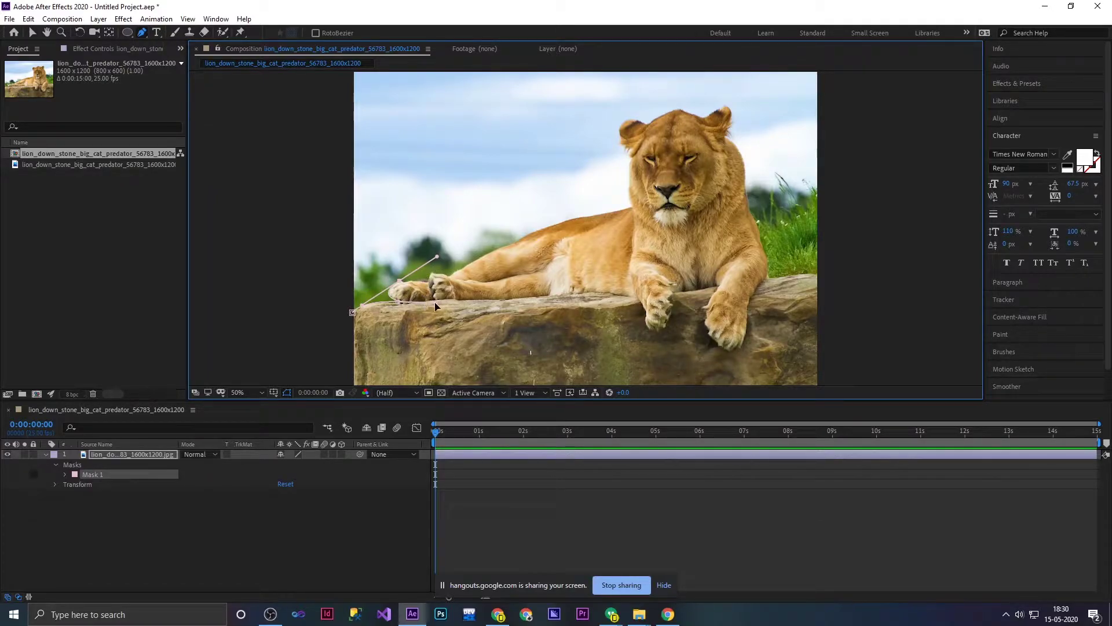
click(399, 303)
drag(400, 283, 409, 275)
drag(450, 261, 448, 282)
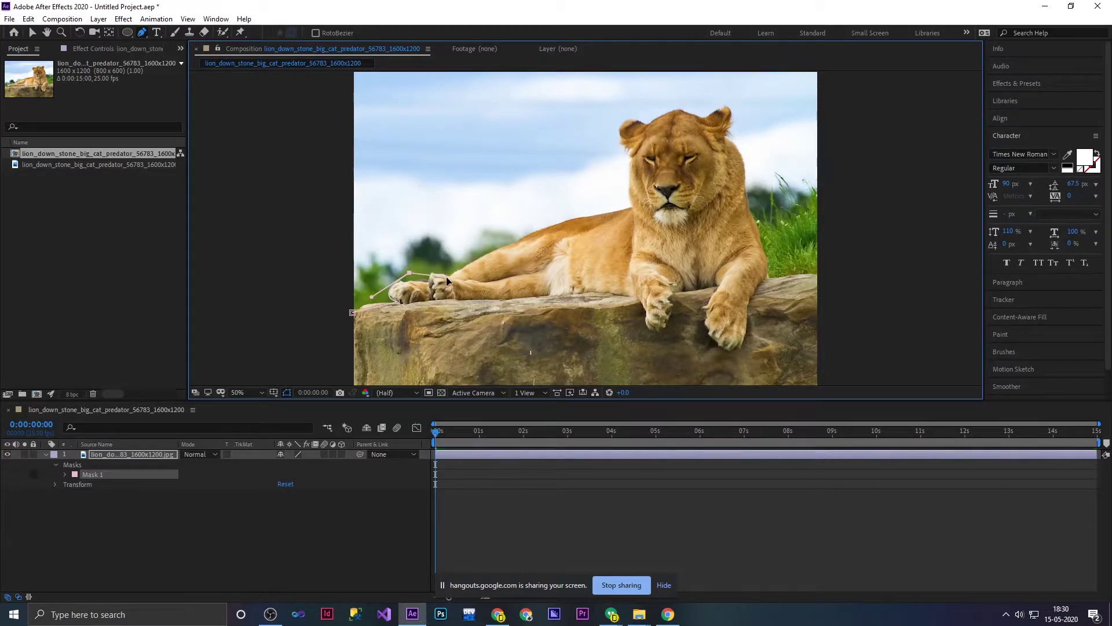
mouse_move(371, 300)
mouse_down()
mouse_move(369, 288)
mouse_move(413, 278)
mouse_up()
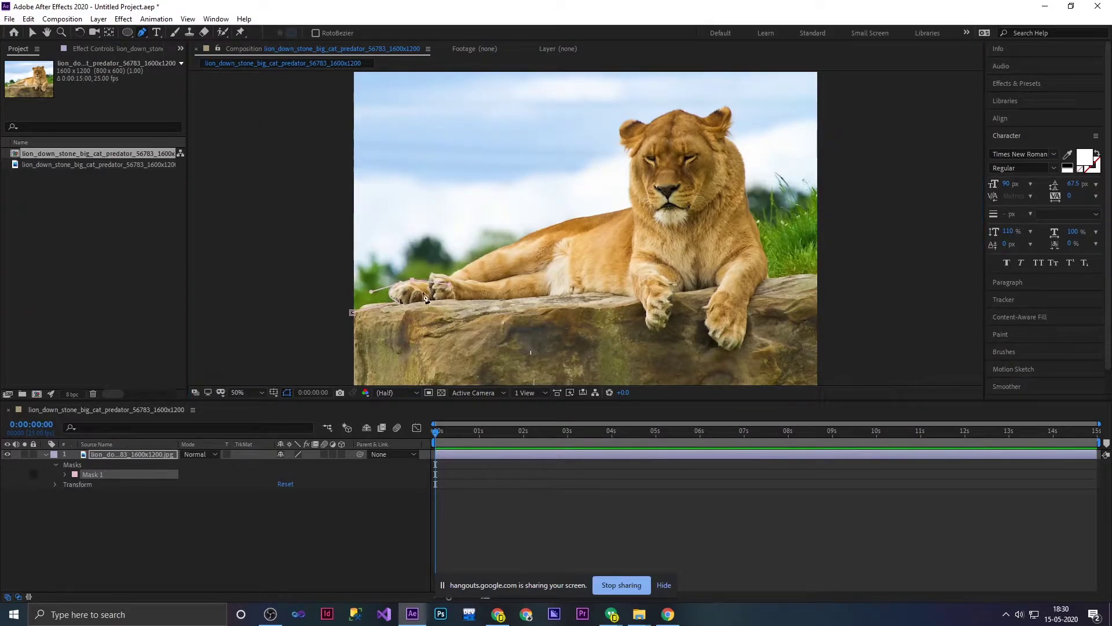
Reselect the lion layer with its new mask and return to the Pen tool.
key(v)
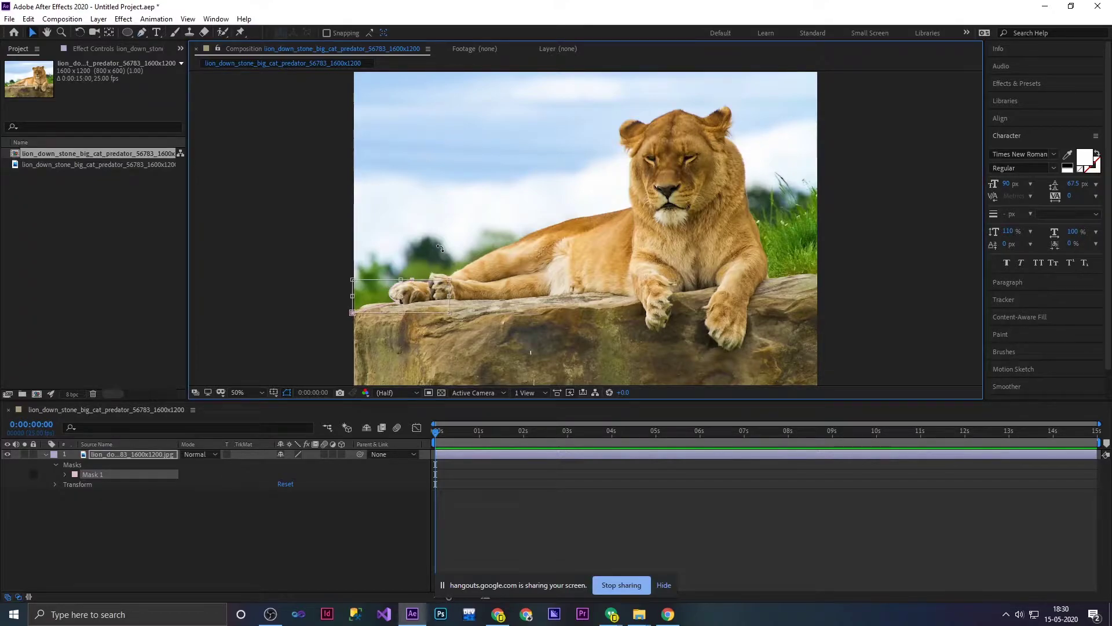
click(138, 475)
click(154, 521)
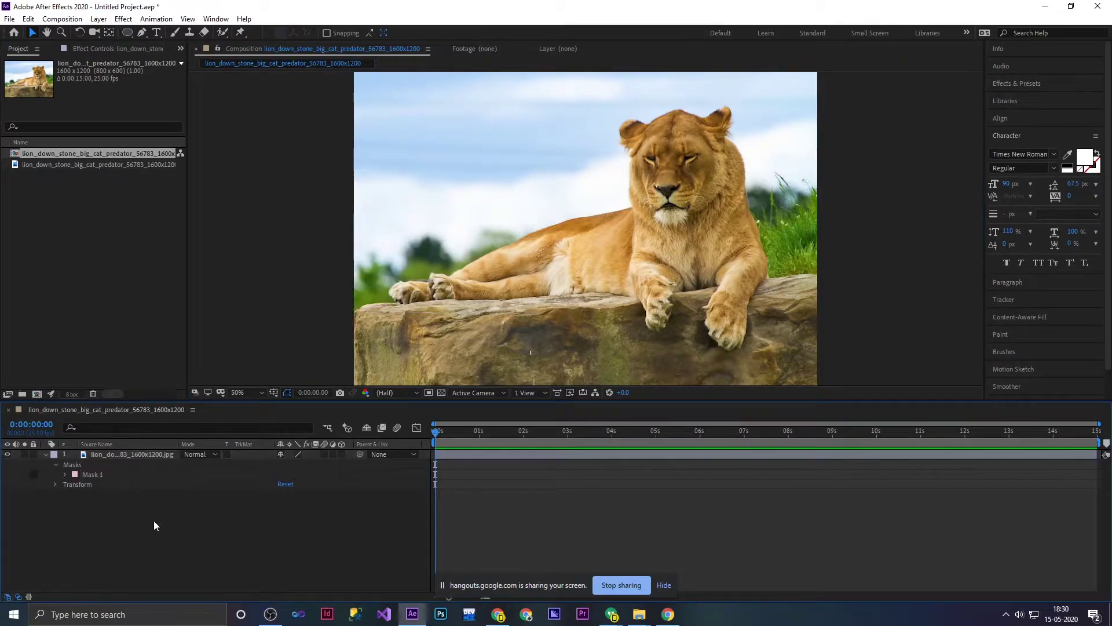
click(85, 476)
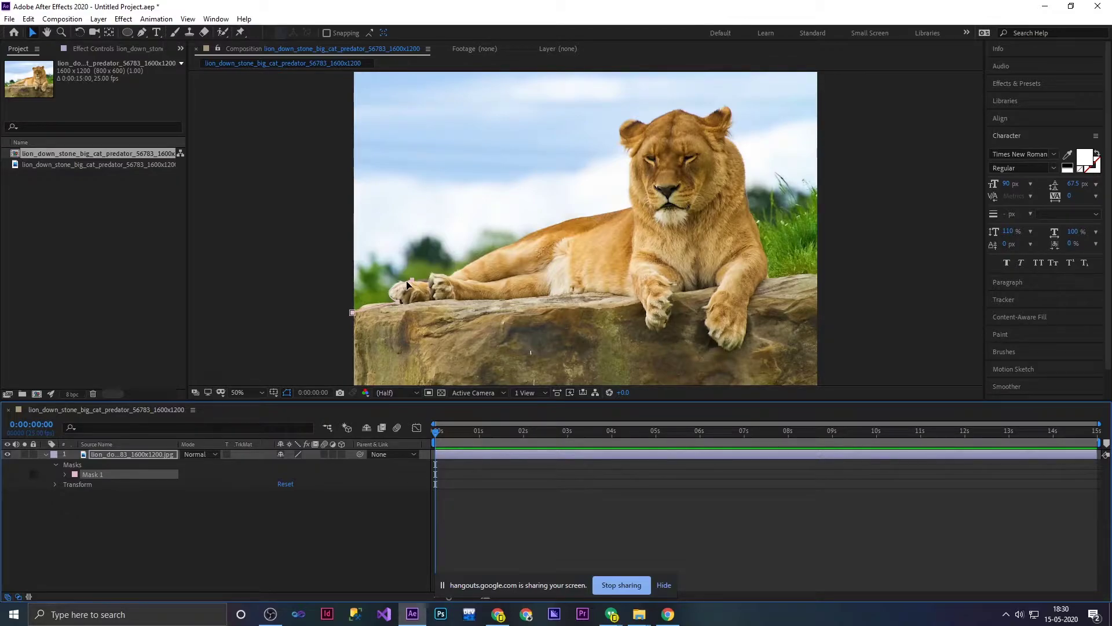
click(141, 32)
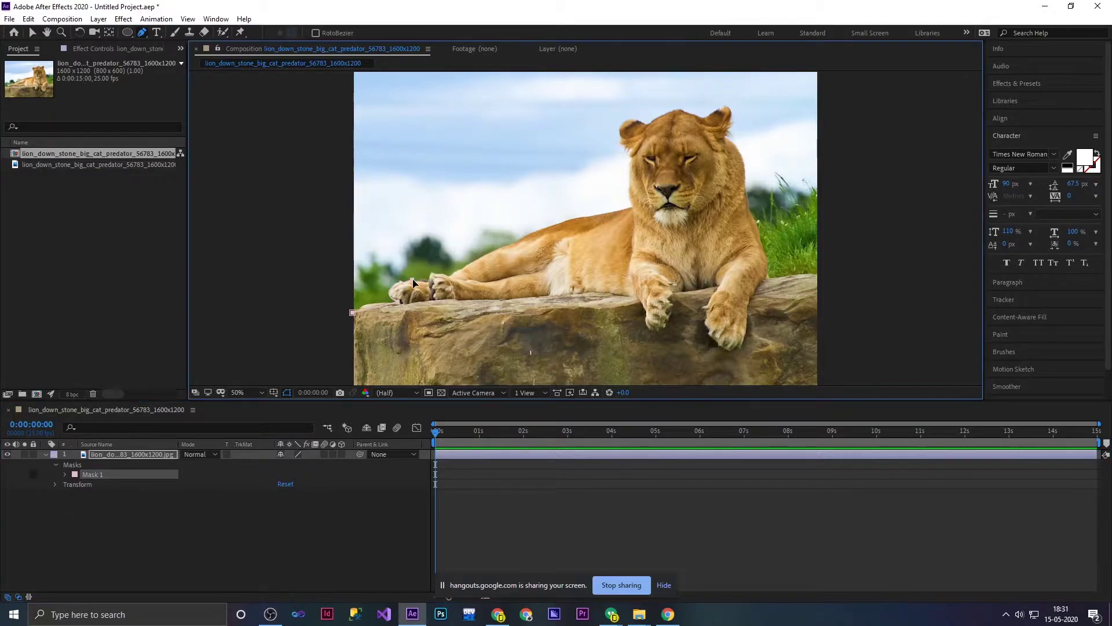
Undo the stray mask points and place a fresh curved point at the lion's paw.
click(429, 283)
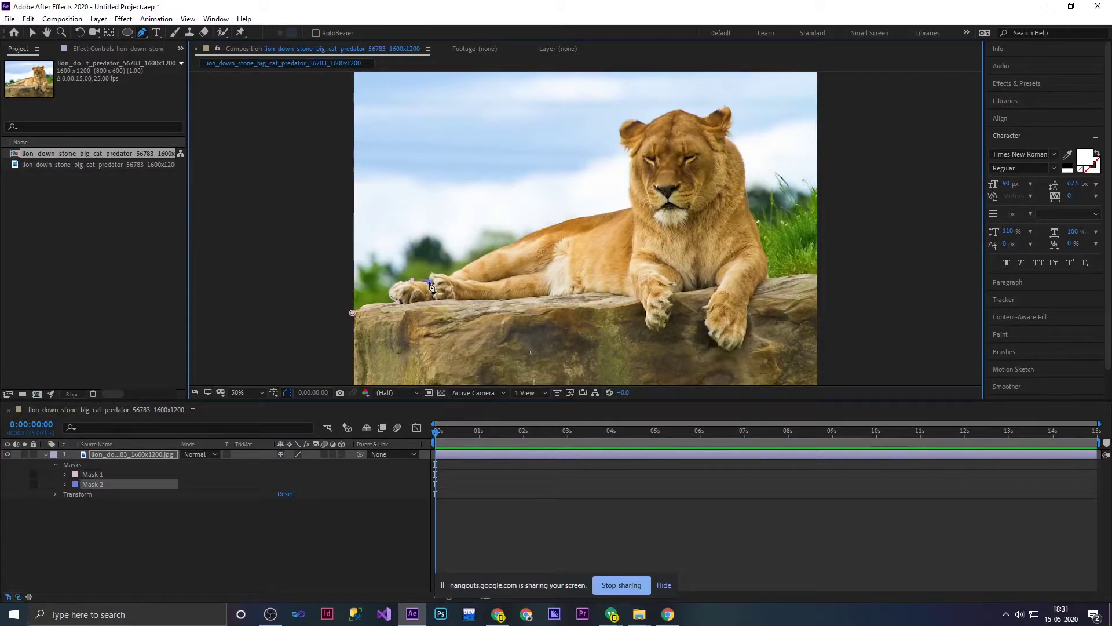
key(ctrl+z)
key(ctrl+z)
key(ctrl+z)
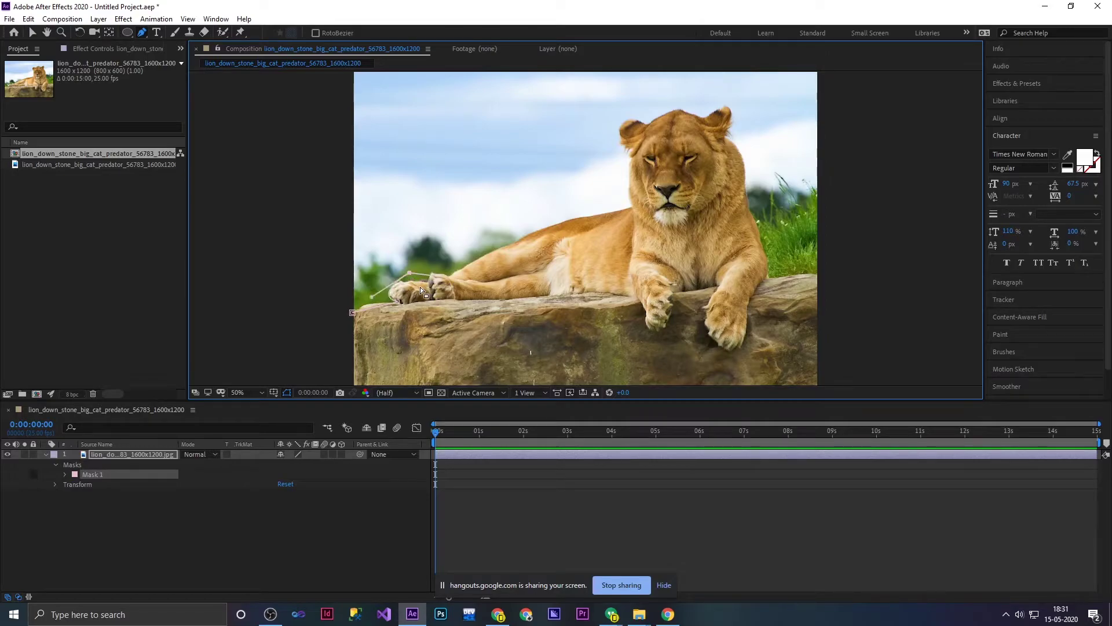
key(ctrl+z)
key(ctrl+z)
key(ctrl+z)
key(ctrl+z)
key(ctrl+shift+z)
key(ctrl+z)
drag(404, 281, 433, 272)
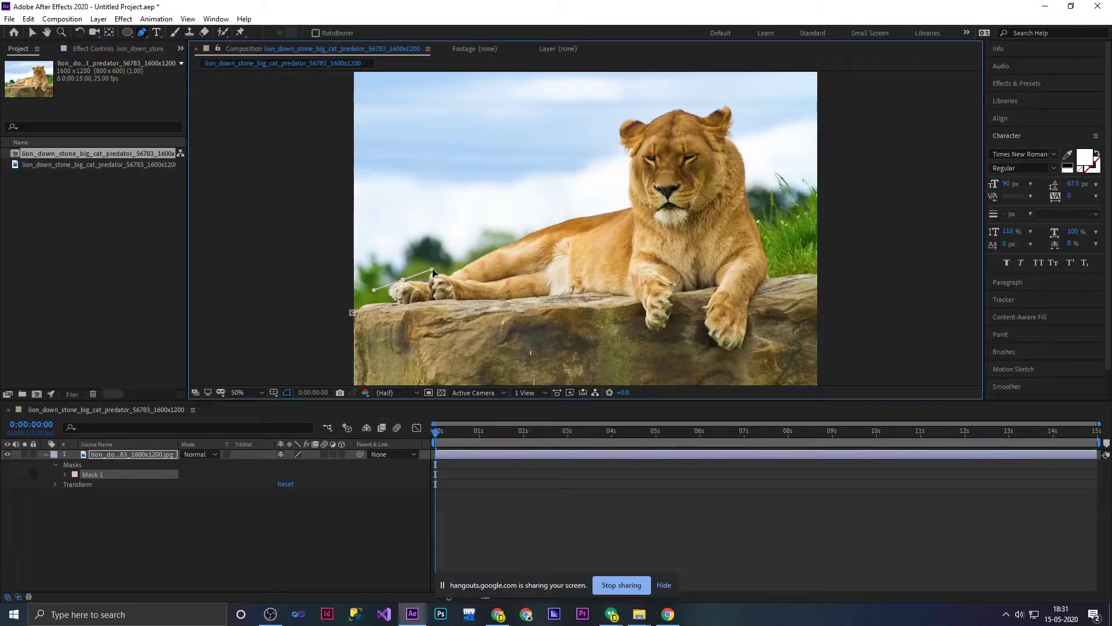
key(ctrl+z)
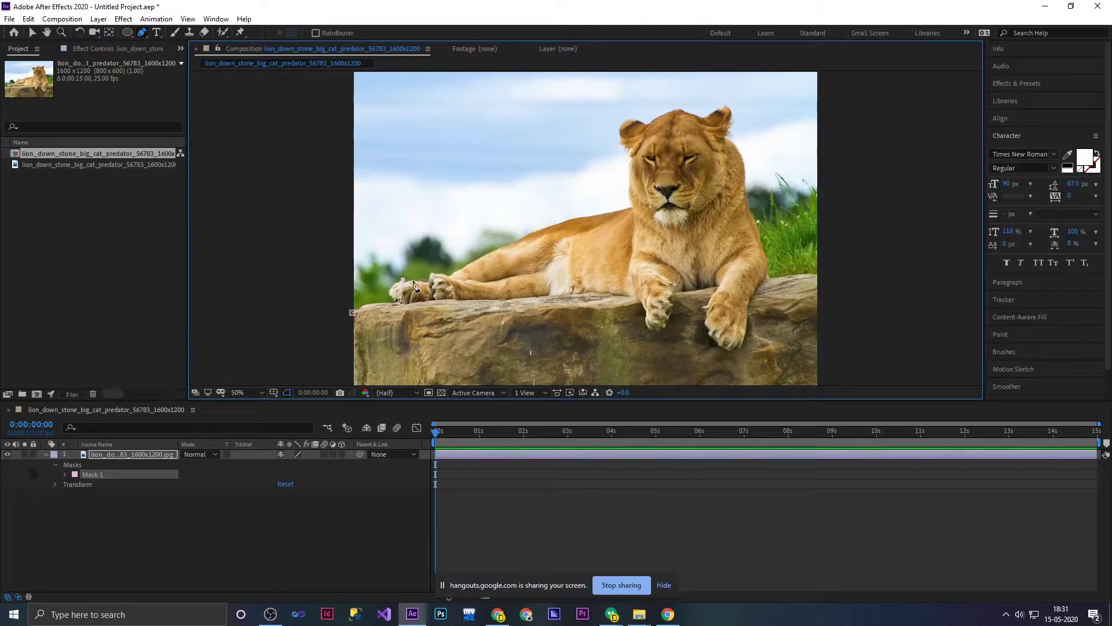
drag(436, 284, 437, 283)
Trace the mask along the lion's back, ear and mane, closing it around the rock.
drag(620, 220, 644, 200)
mouse_move(633, 163)
mouse_down()
mouse_move(638, 127)
mouse_move(624, 123)
mouse_up()
mouse_move(638, 126)
mouse_down()
mouse_move(614, 138)
mouse_move(624, 123)
mouse_up()
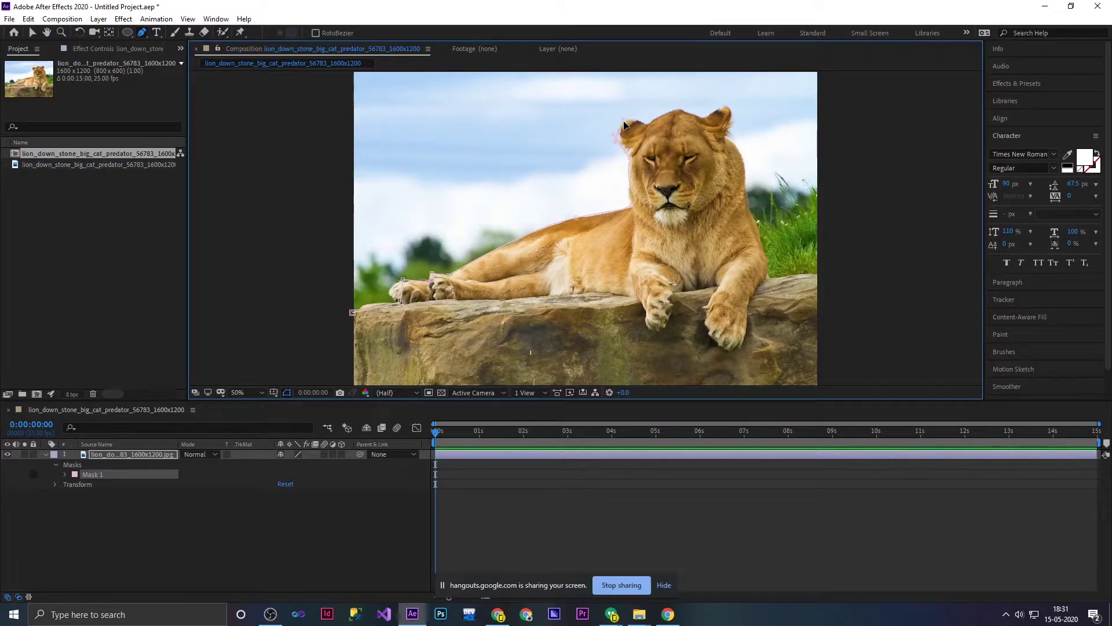
click(654, 127)
click(684, 111)
drag(731, 112, 737, 123)
drag(748, 182, 746, 190)
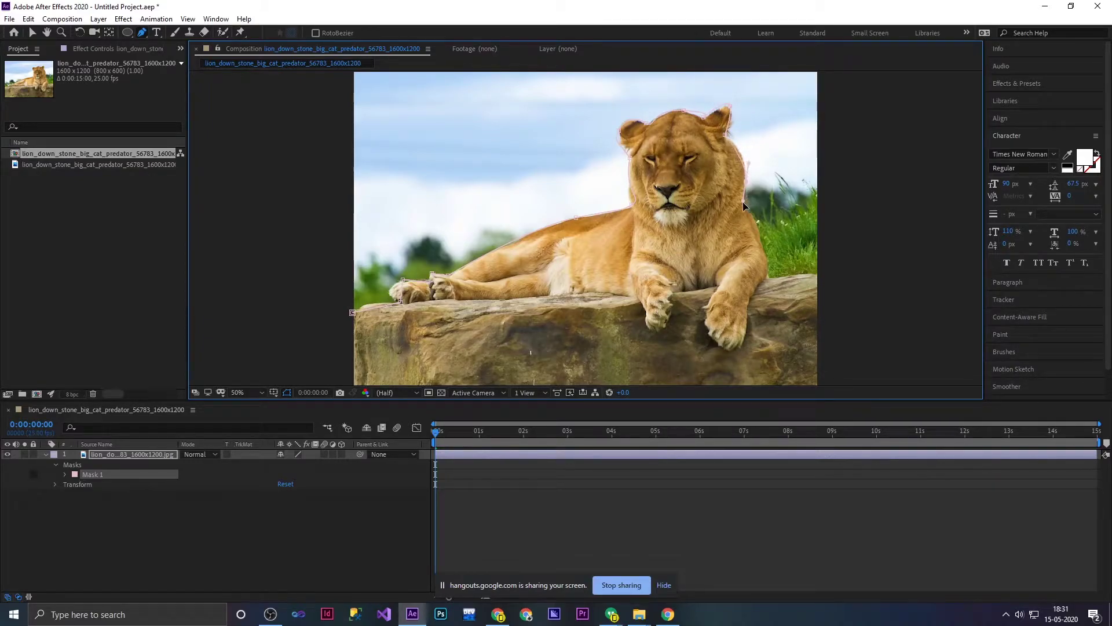
click(741, 206)
drag(764, 245, 765, 280)
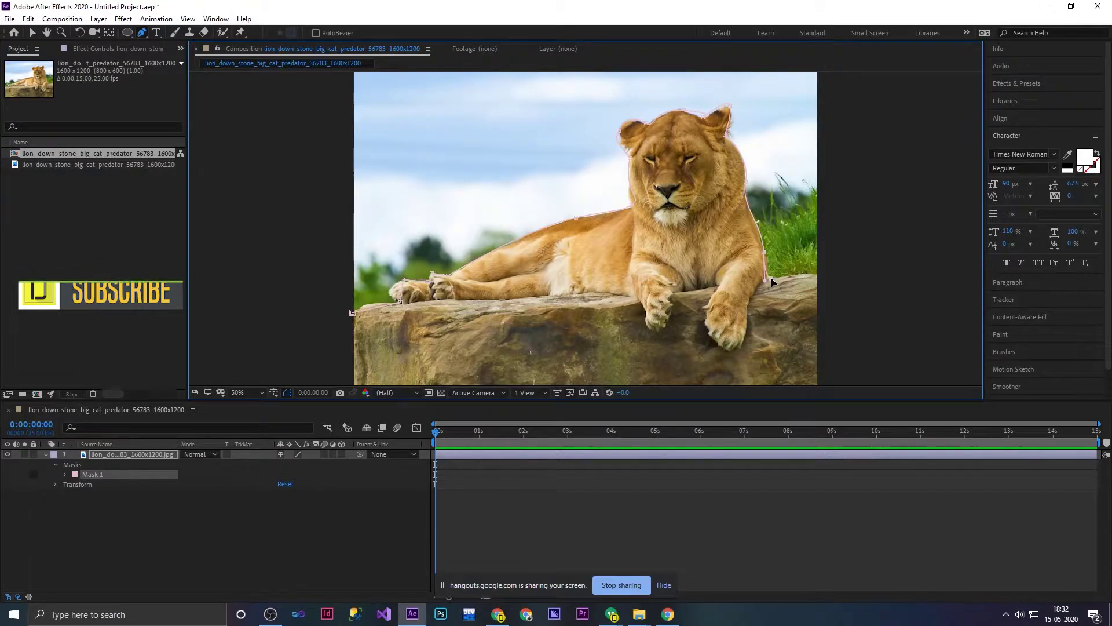
click(817, 285)
key(comma)
key(comma)
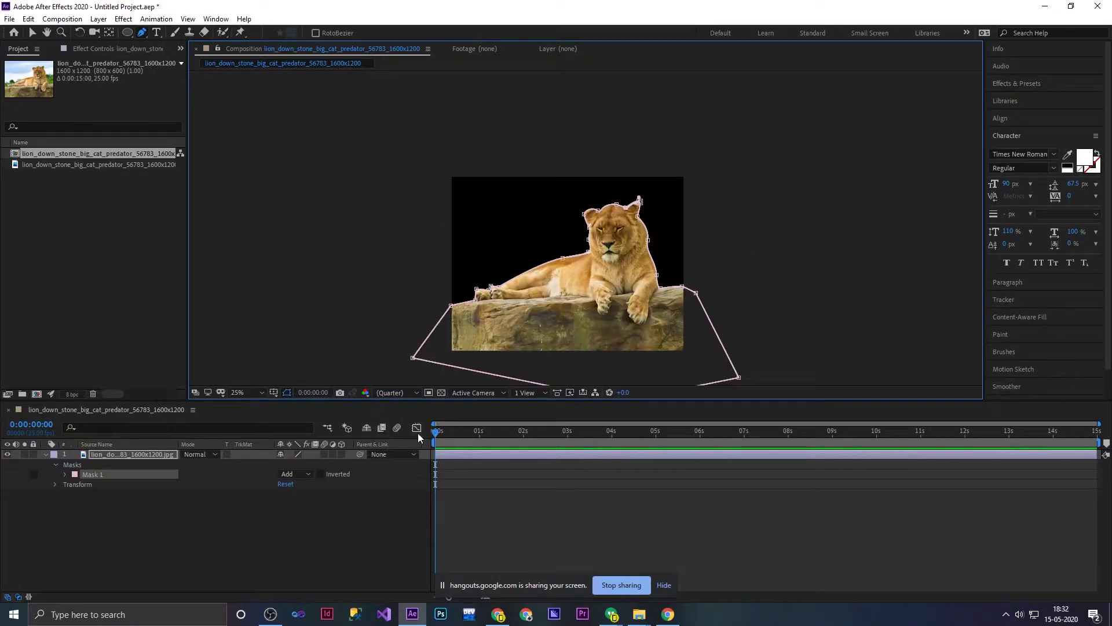
Deselect the layer, pan the view, and delete the lion JPEG from the project.
mouse_move(440, 440)
mouse_down()
mouse_move(513, 439)
mouse_move(354, 467)
mouse_up()
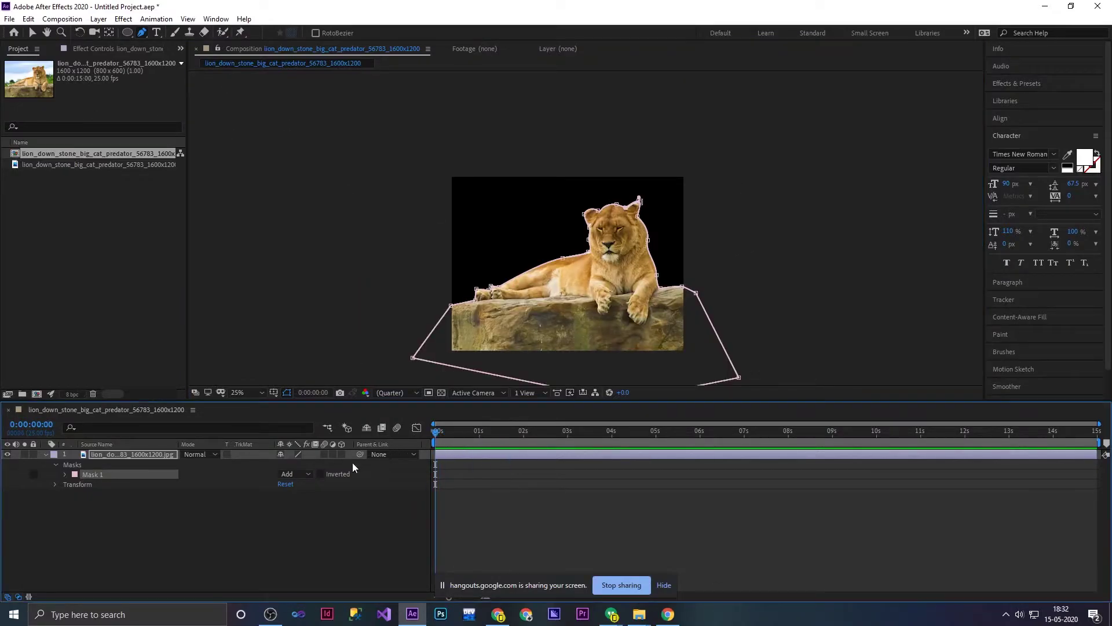
click(246, 547)
key(period)
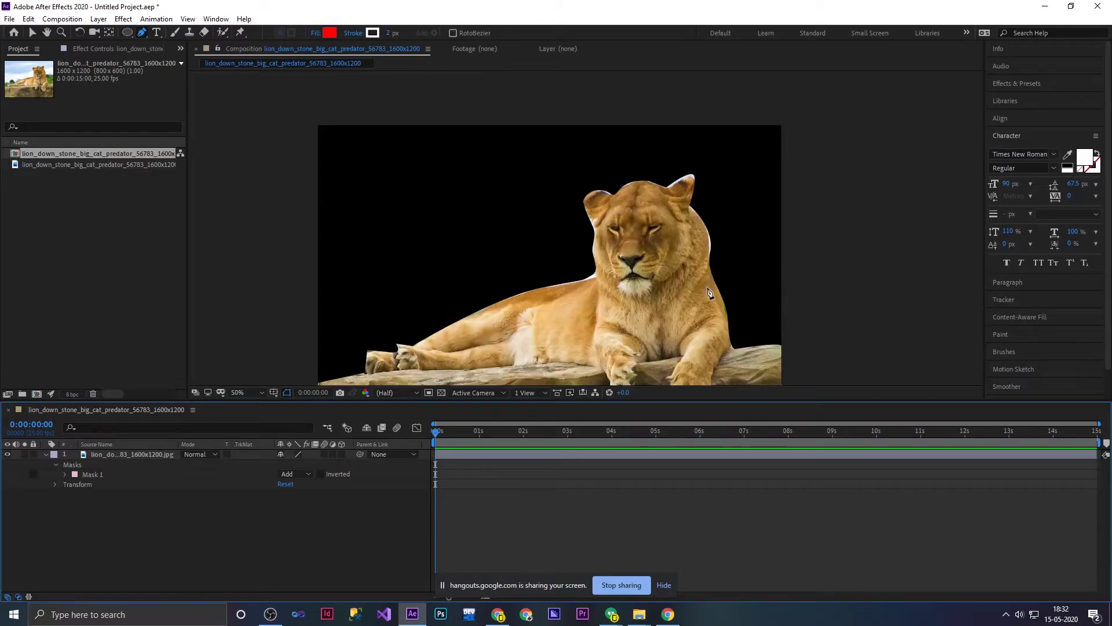
key(h)
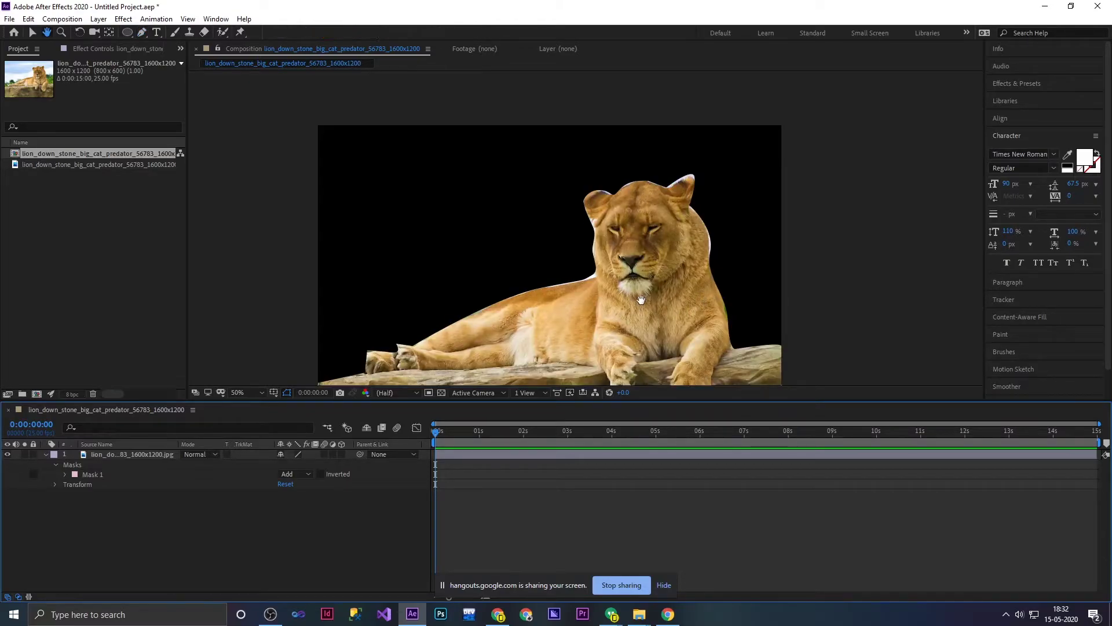
drag(641, 300, 663, 263)
key(g)
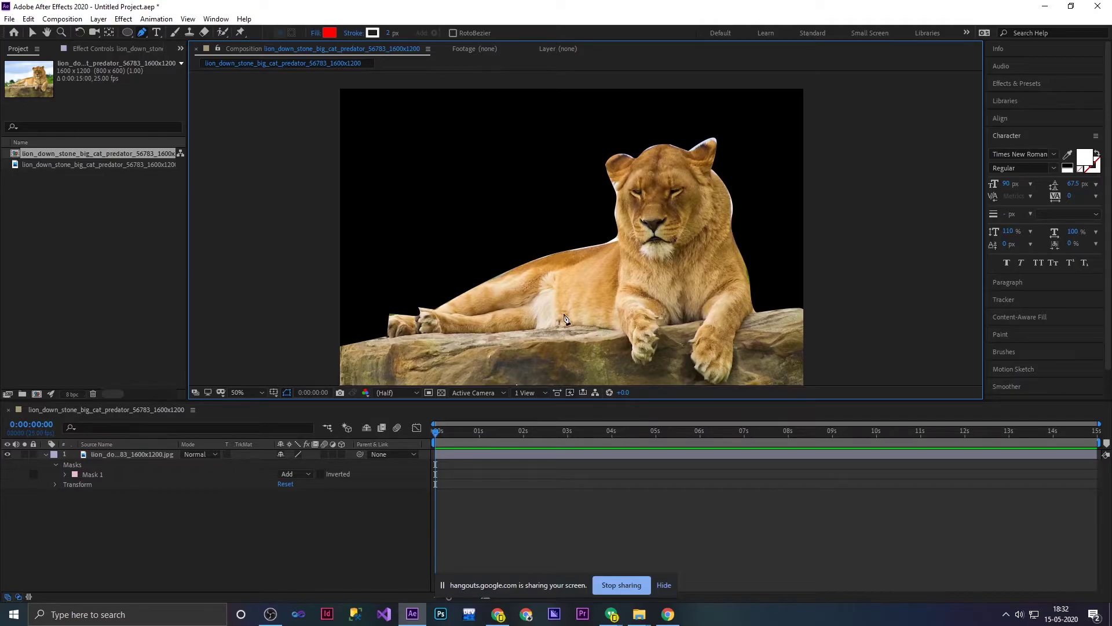
click(113, 165)
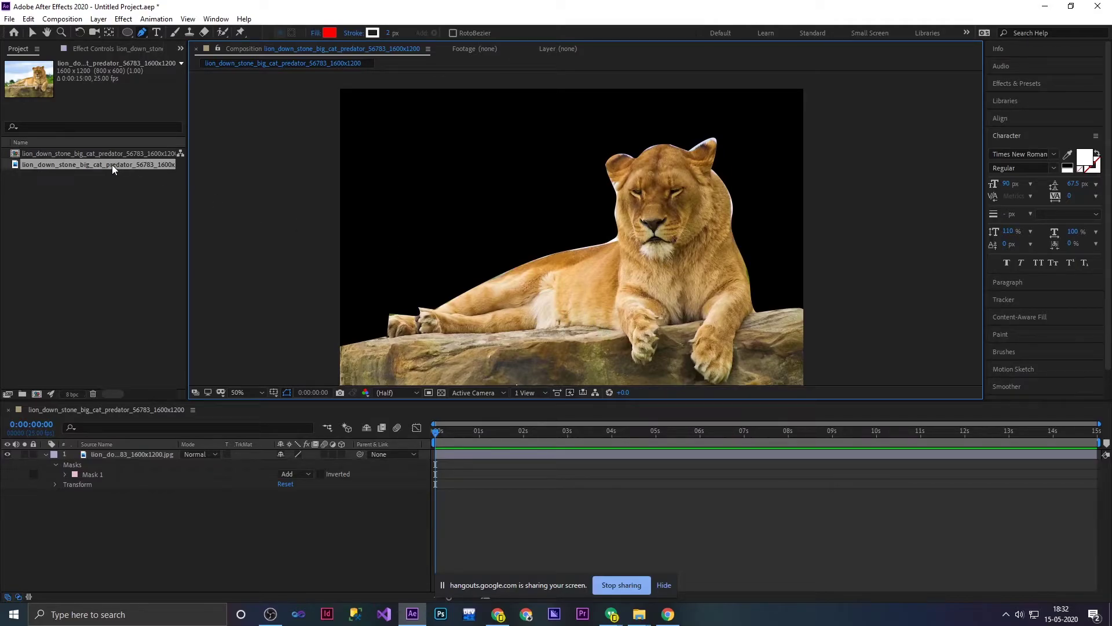
key(Delete)
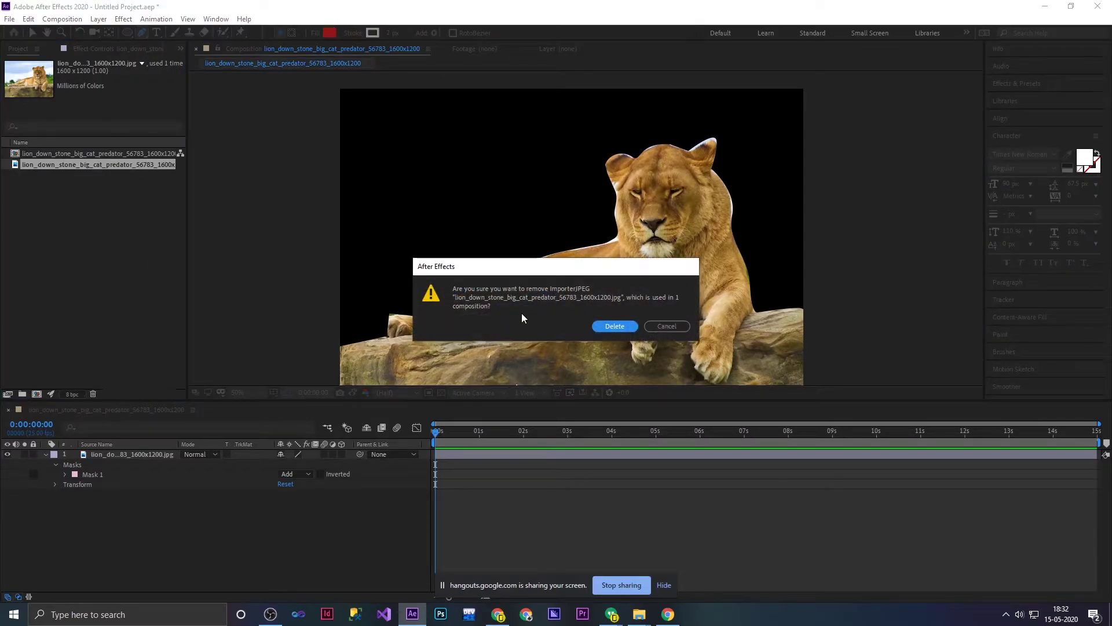
Confirm removing the lion footage and delete the lion composition.
click(614, 326)
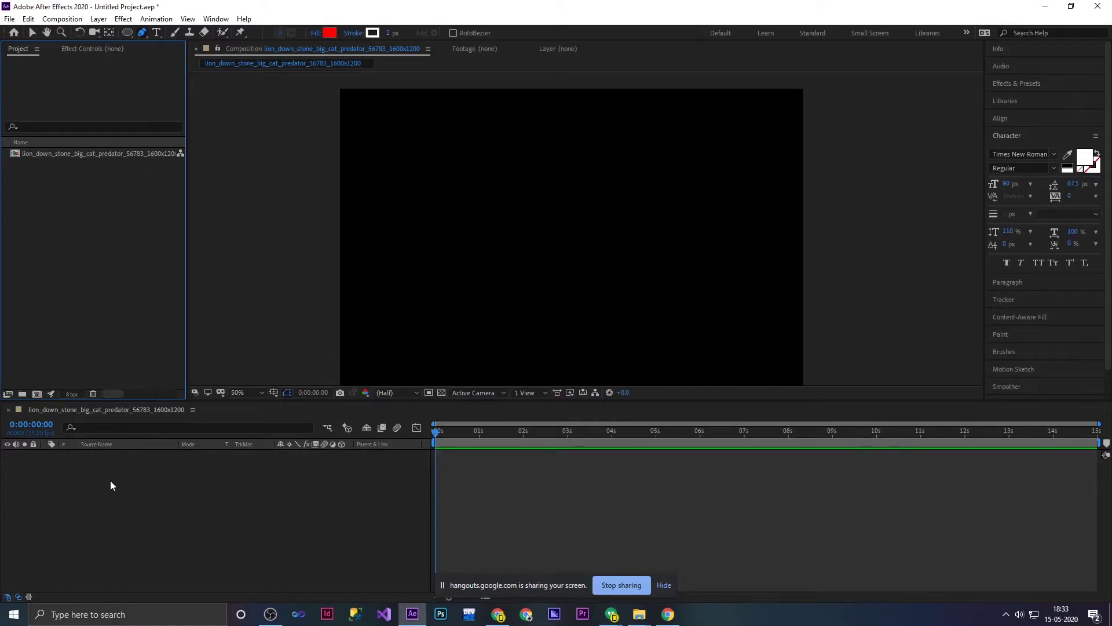
click(85, 156)
key(Delete)
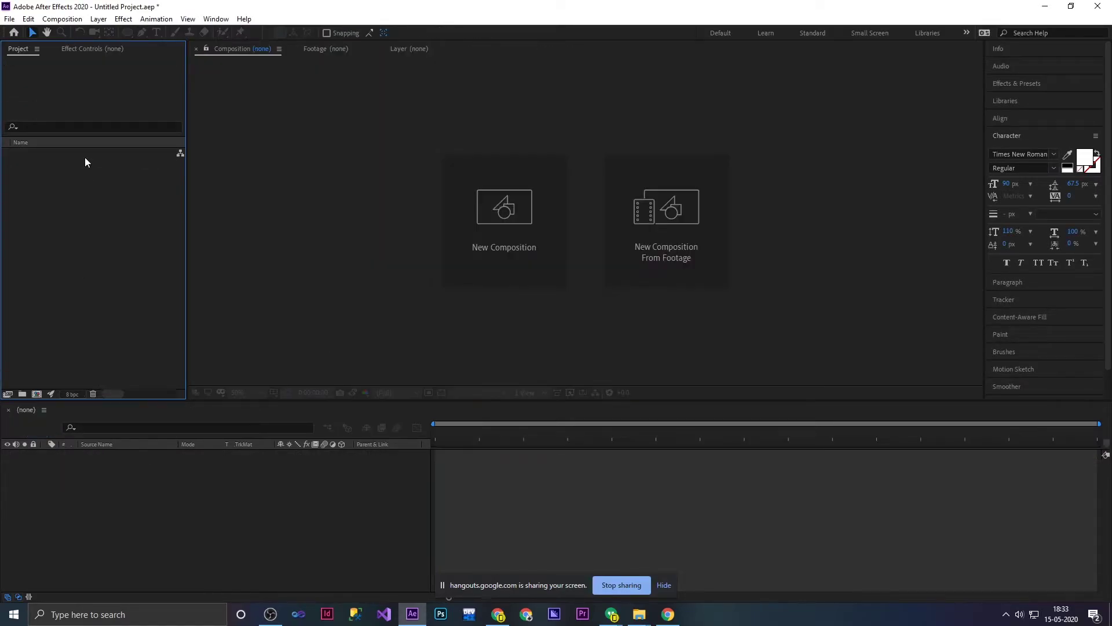
Import the trees_fog_forest photo and make a new composition from it.
double_click(74, 233)
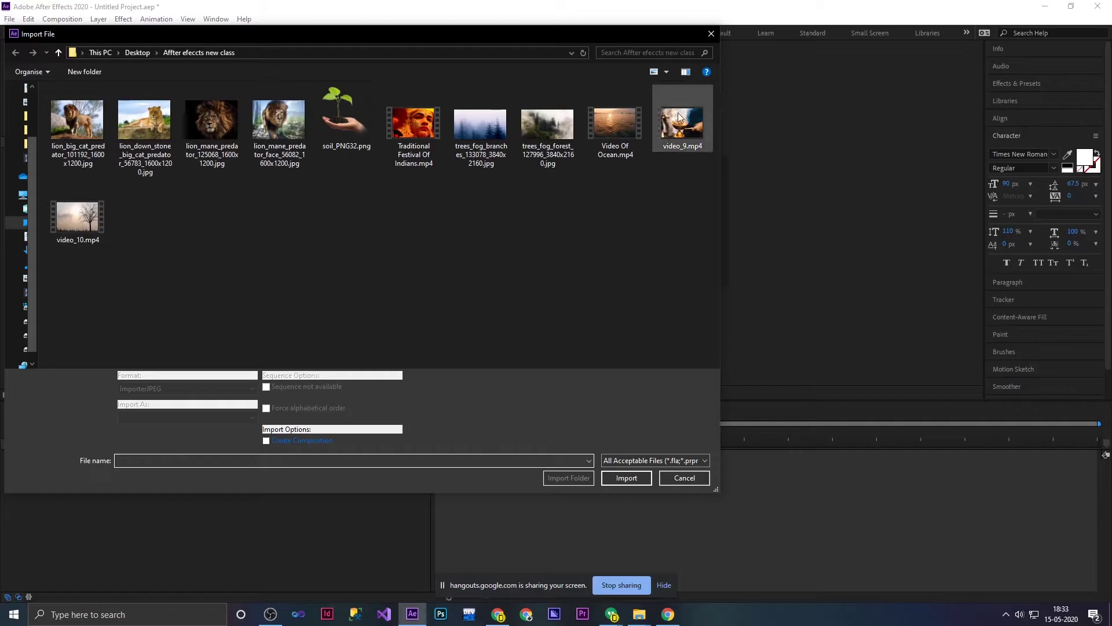
click(539, 133)
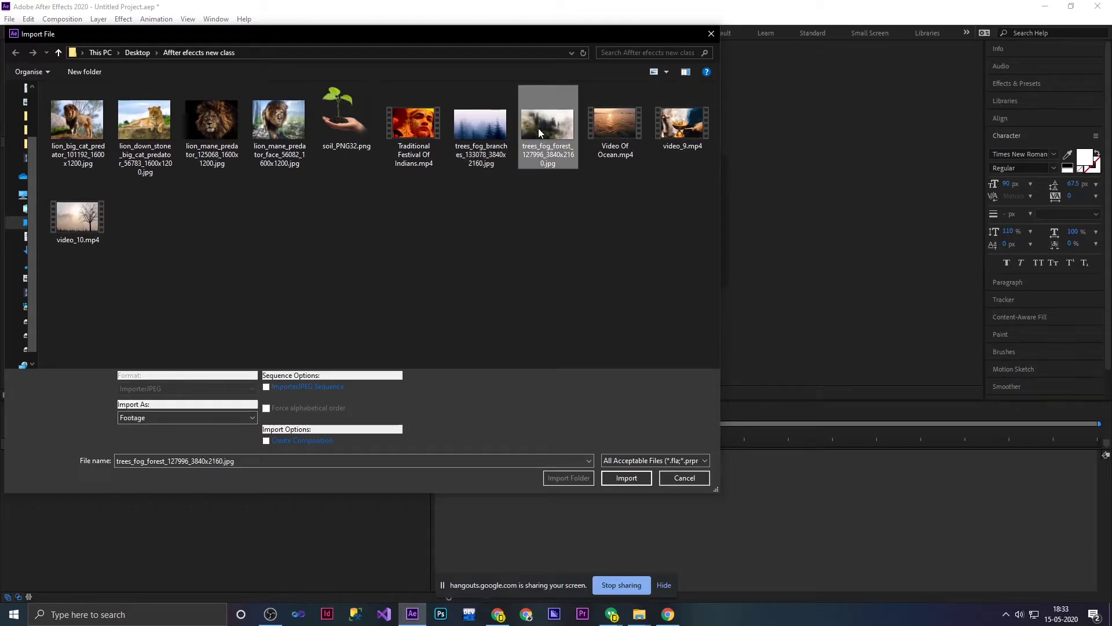
double_click(540, 133)
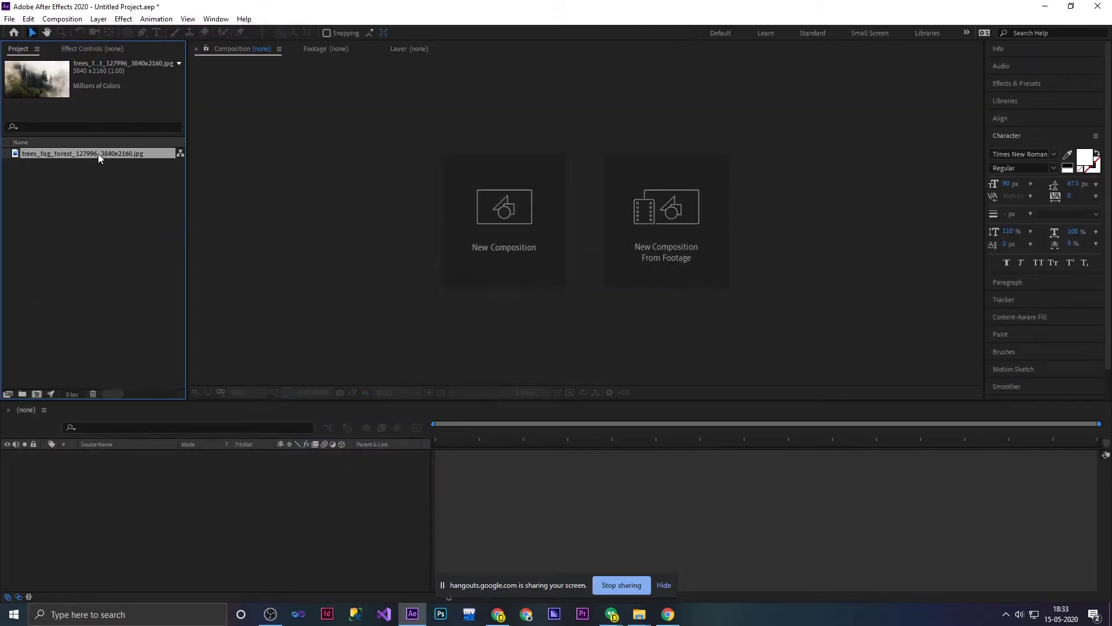
drag(99, 154, 37, 394)
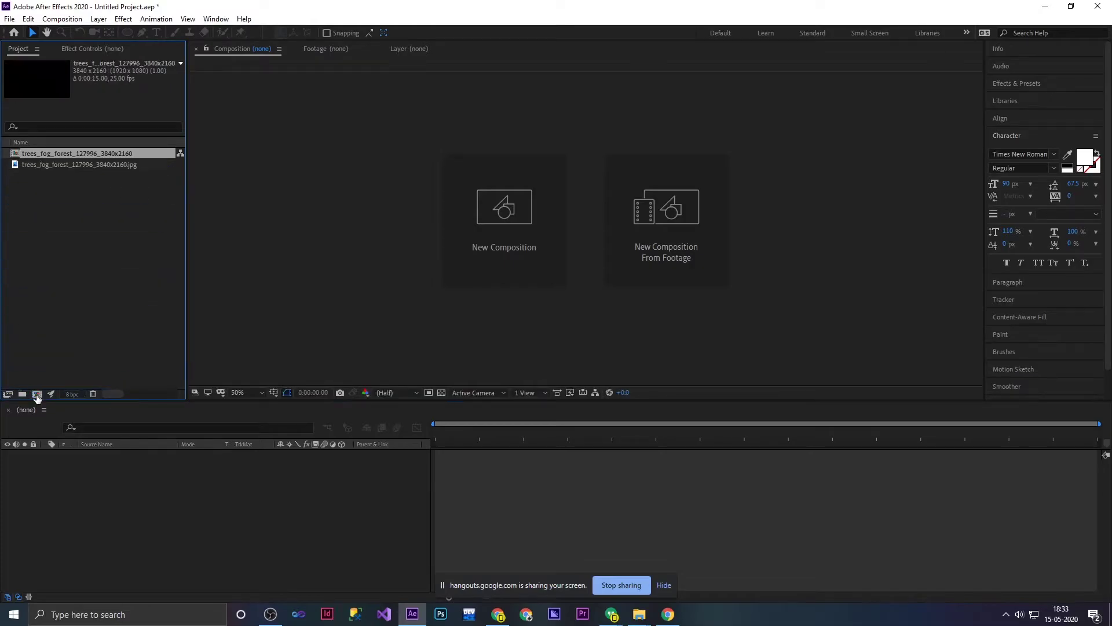
scroll(606, 213, down, 1)
scroll(603, 208, down, 2)
scroll(602, 207, up, 1)
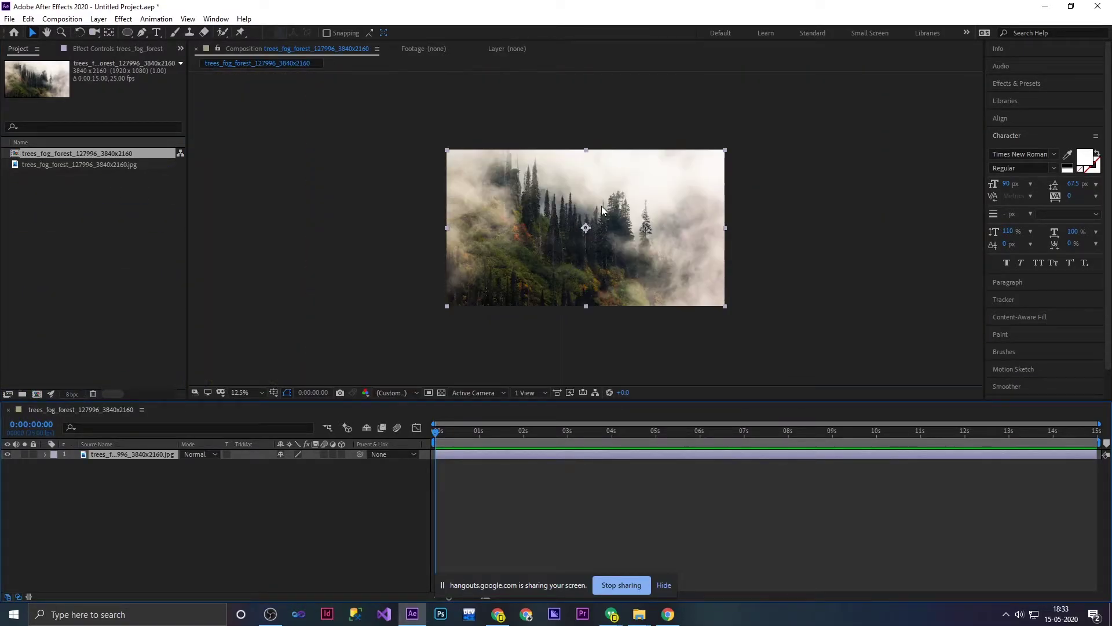
key(period)
click(127, 32)
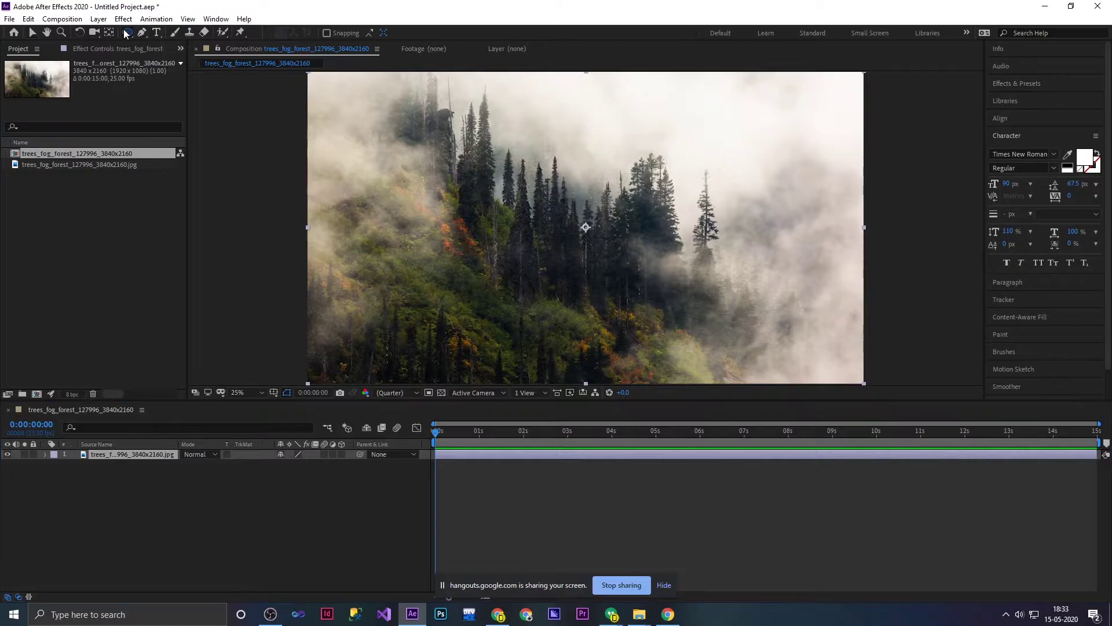
click(169, 44)
drag(402, 135, 768, 346)
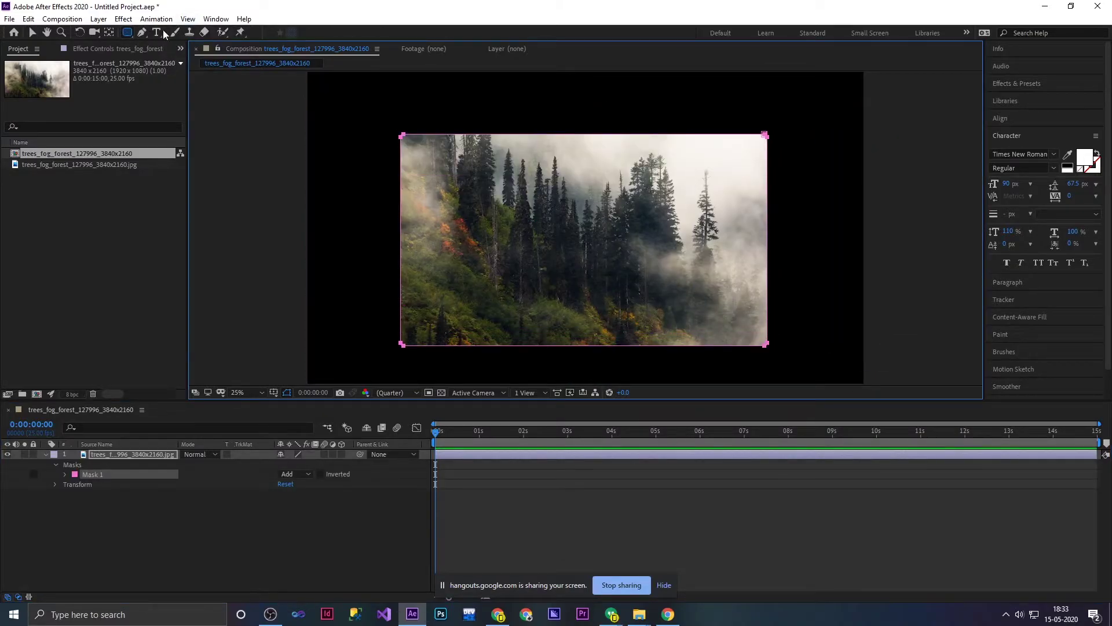
key(ctrl+z)
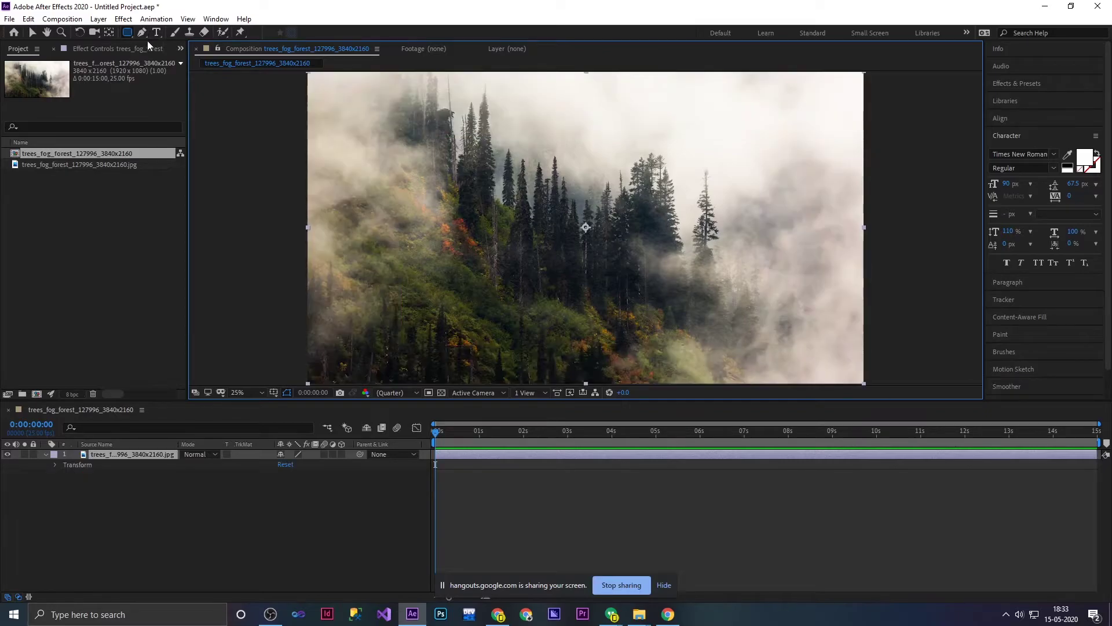
click(126, 34)
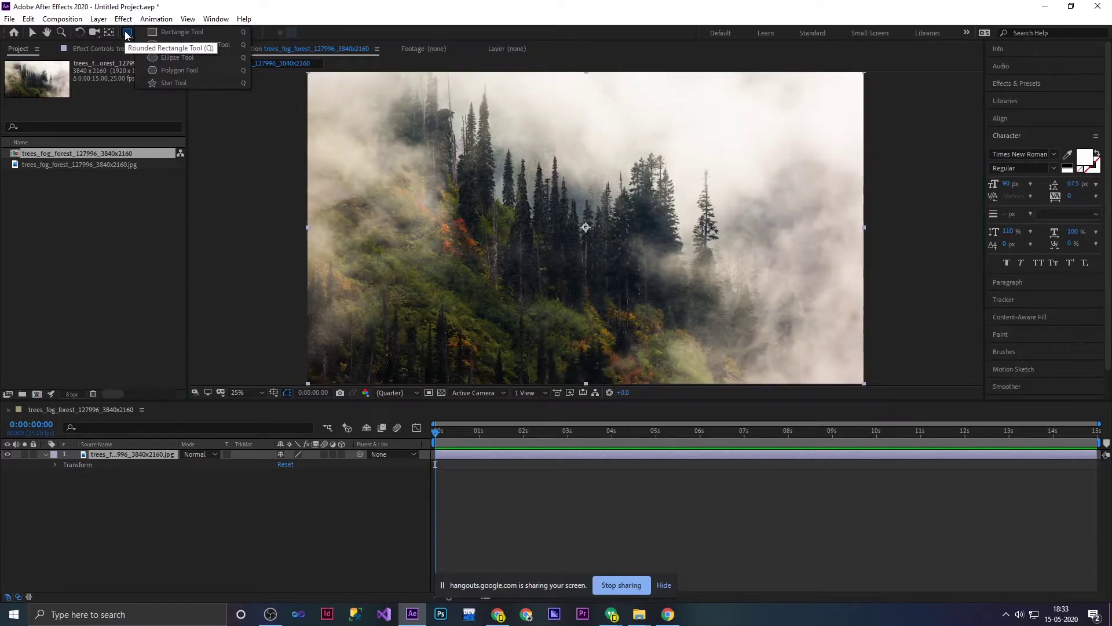
Delete the forest composition from the project, confirming the deletion.
click(57, 158)
key(Delete)
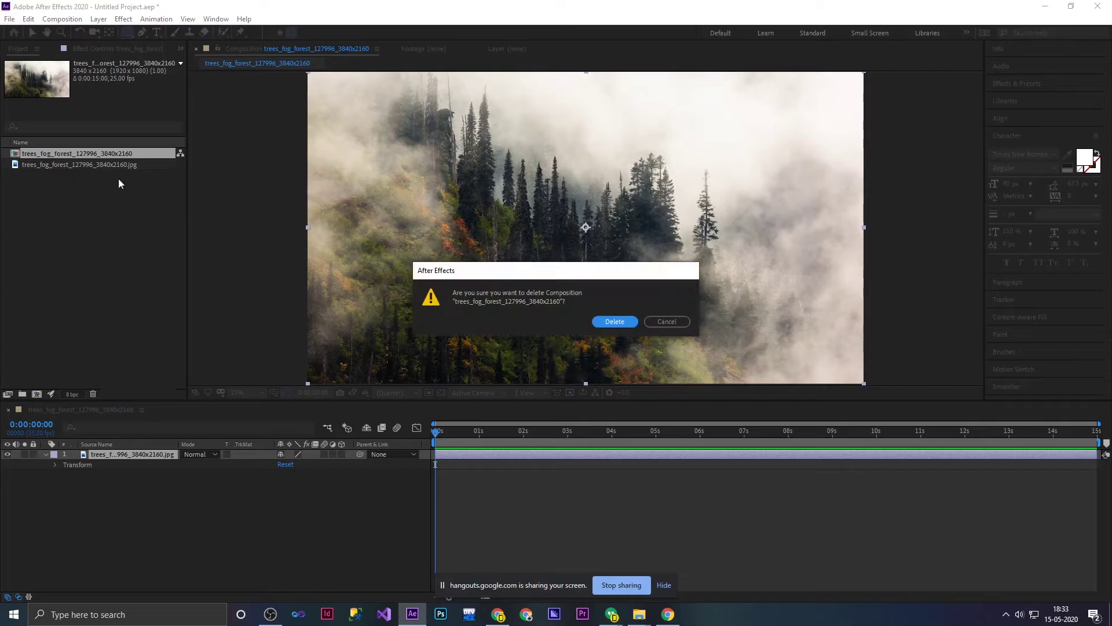
click(615, 321)
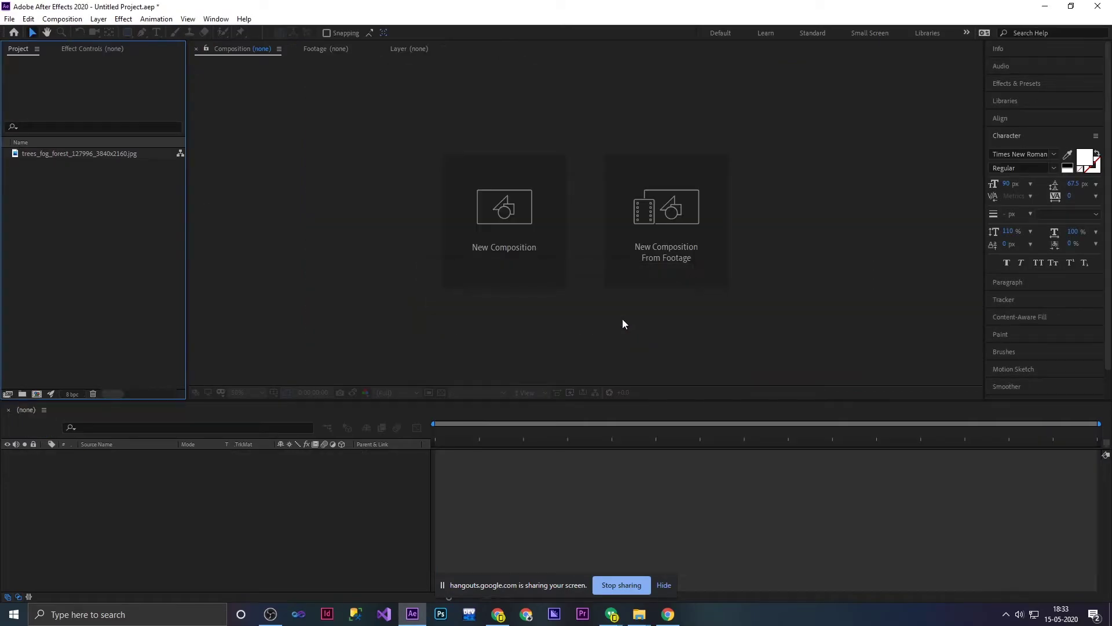
Delete the forest photo and import video_9.mp4 into the project.
click(80, 154)
key(Delete)
double_click(56, 211)
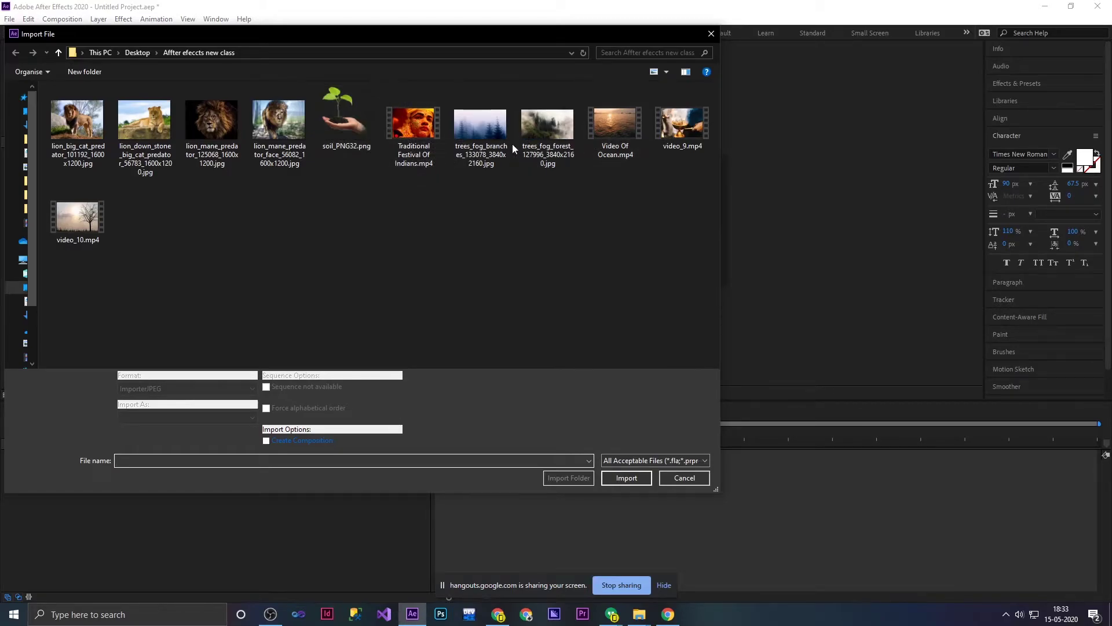
double_click(690, 131)
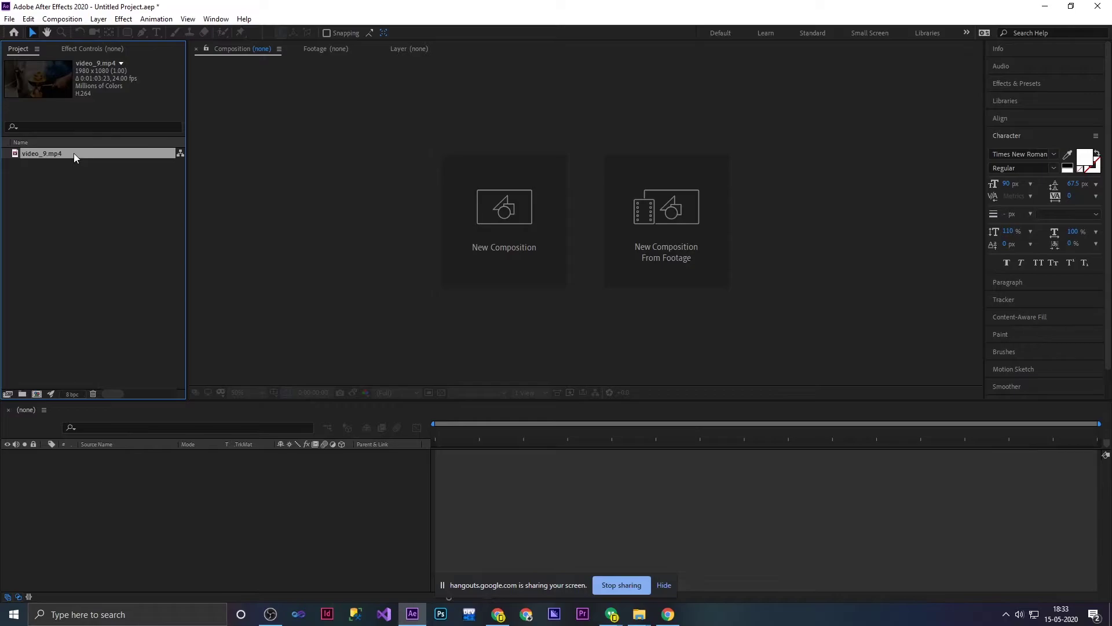
Create a composition from video_9.mp4 and play a short preview.
drag(75, 154, 39, 393)
scroll(594, 276, up, 2)
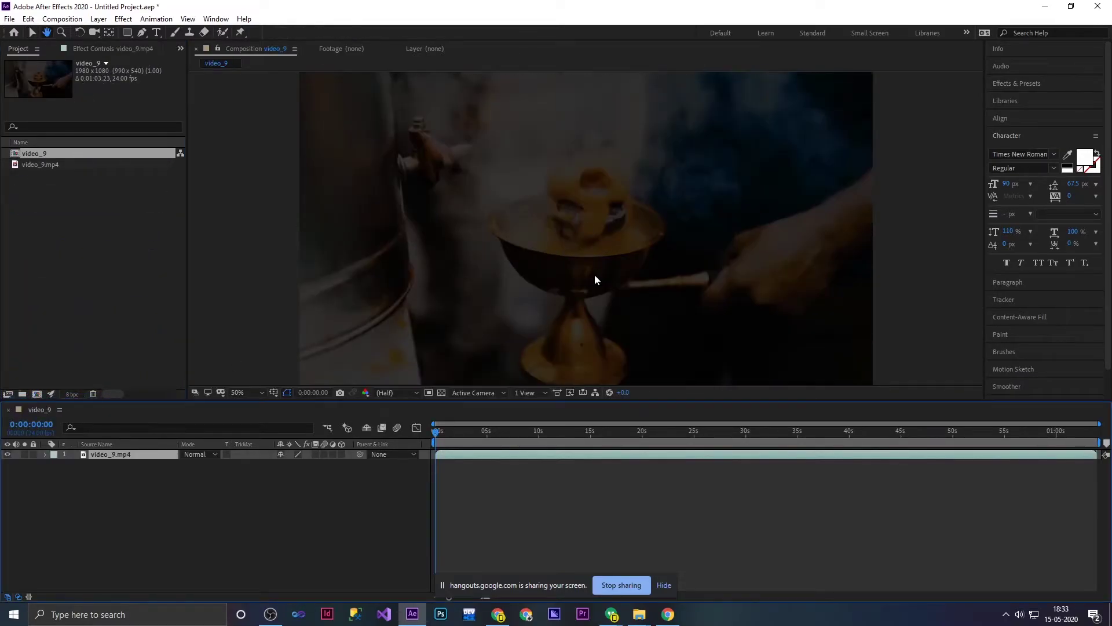
key(space)
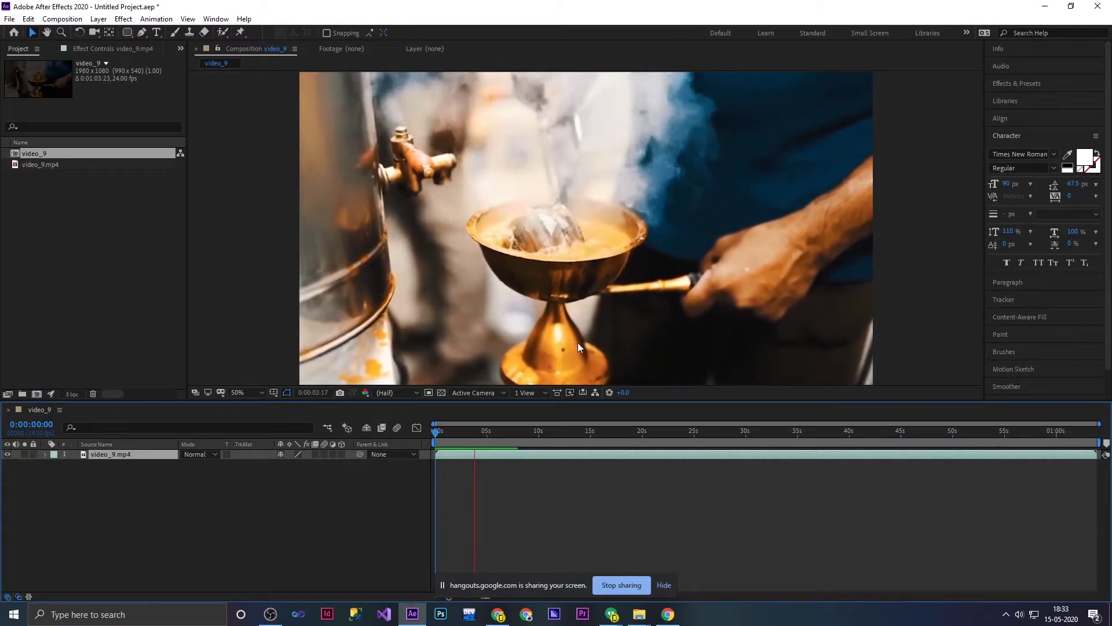
key(space)
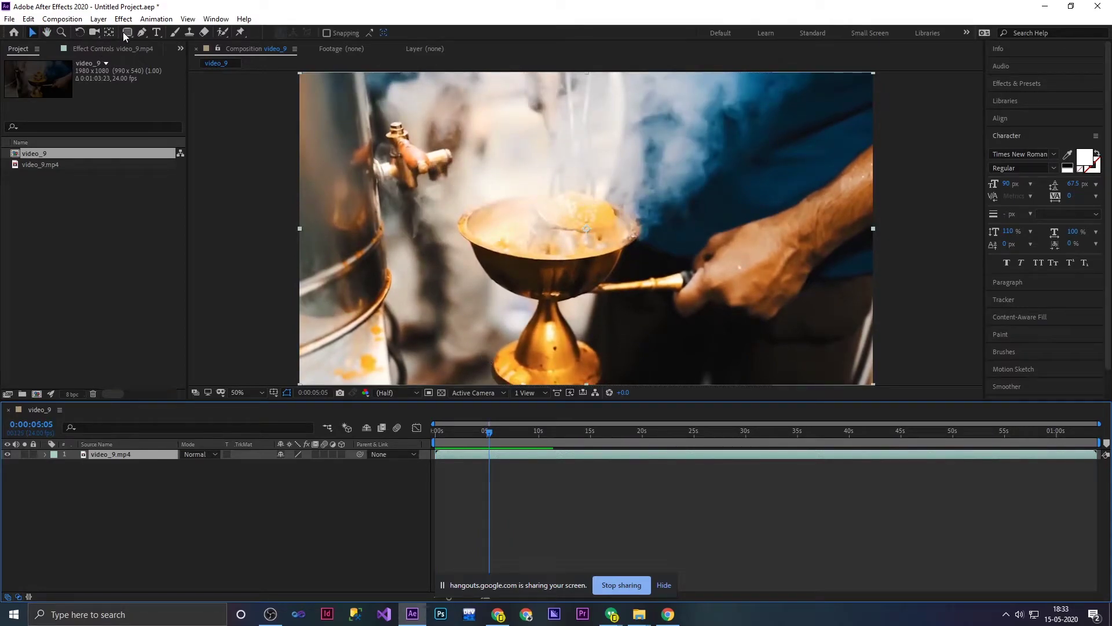
Draw an elliptical mask on the video_9.mp4 layer and enlarge it into a large circle.
drag(126, 37, 170, 62)
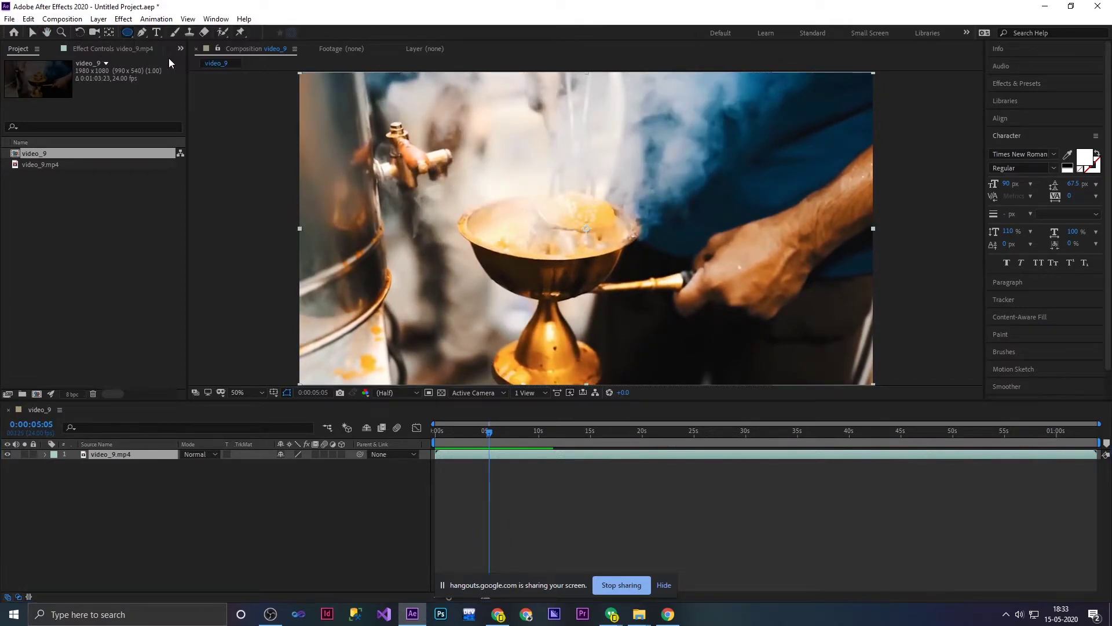
click(141, 455)
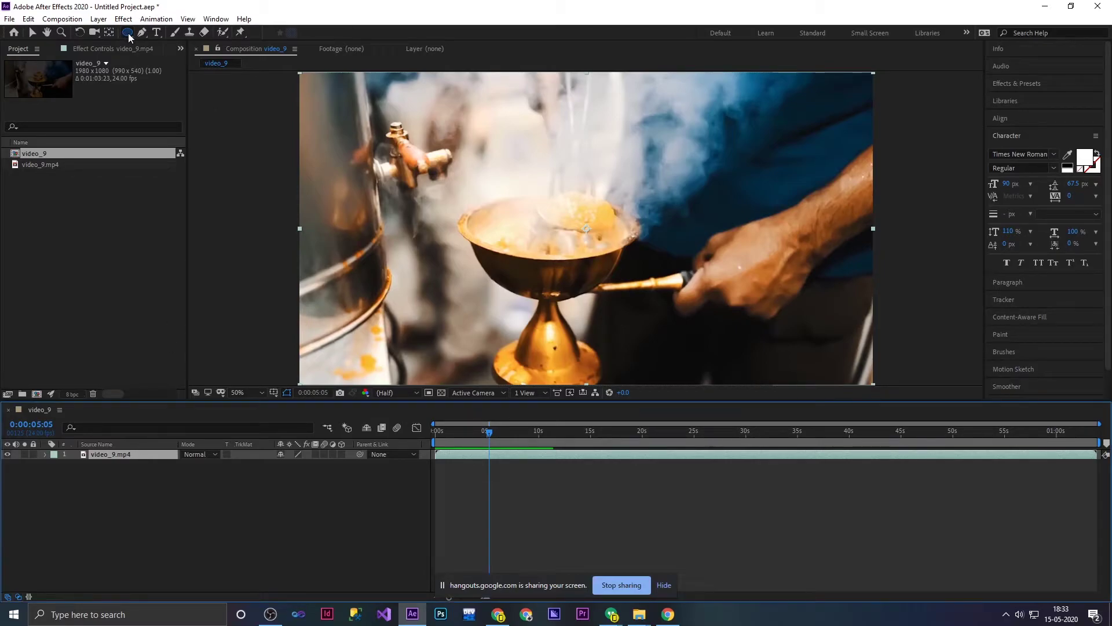
drag(128, 37, 168, 64)
drag(457, 145, 488, 197)
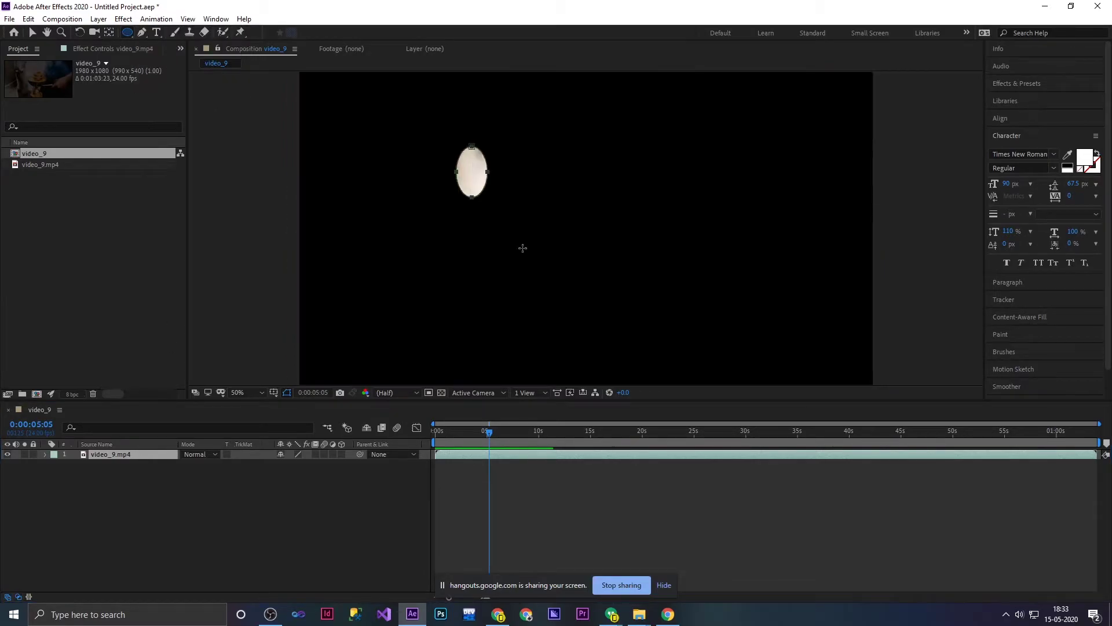
drag(523, 248, 687, 392)
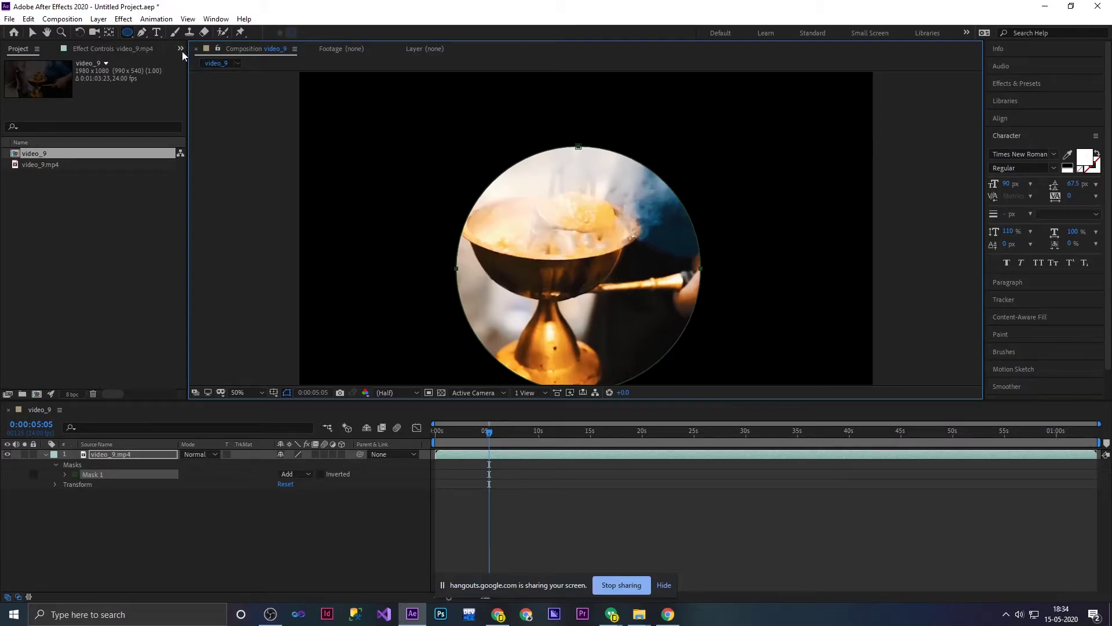
Delete the mask, redraw a large circle around the bowl, then remove it again.
click(35, 32)
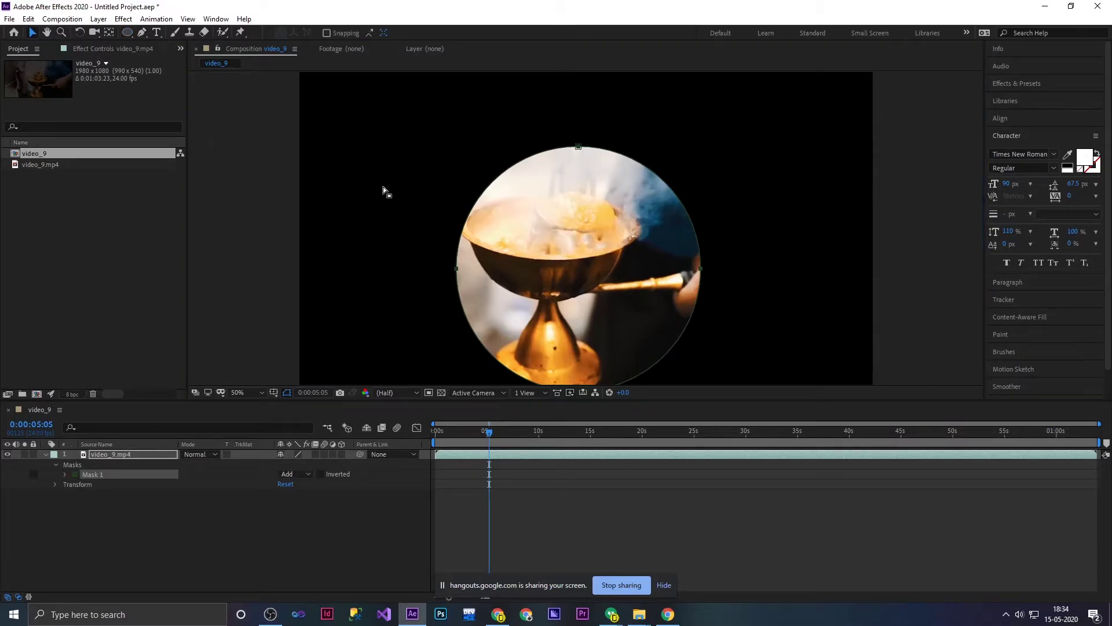
click(584, 211)
key(Delete)
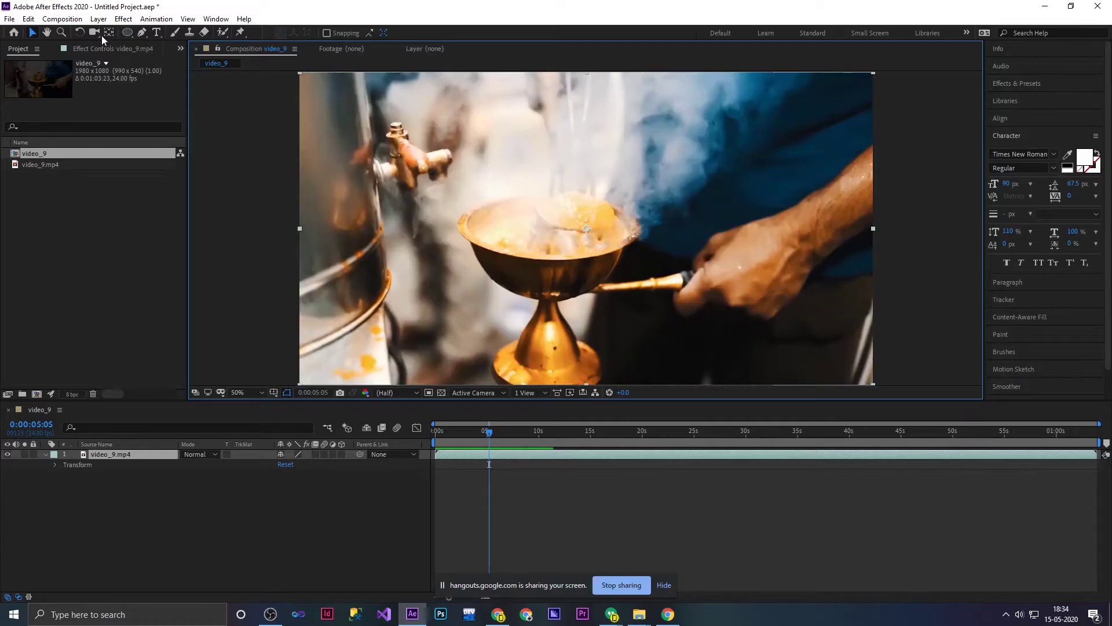
click(127, 32)
drag(410, 132, 668, 397)
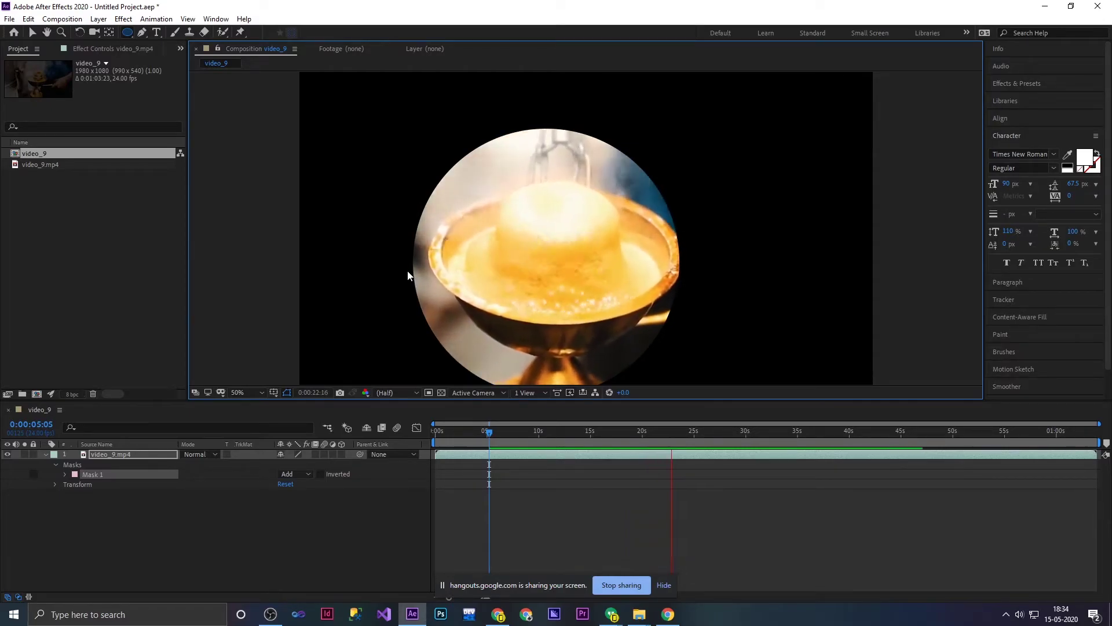
key(Delete)
Delete the video_9 composition and the video_9.mp4 footage from the project.
click(71, 155)
key(Delete)
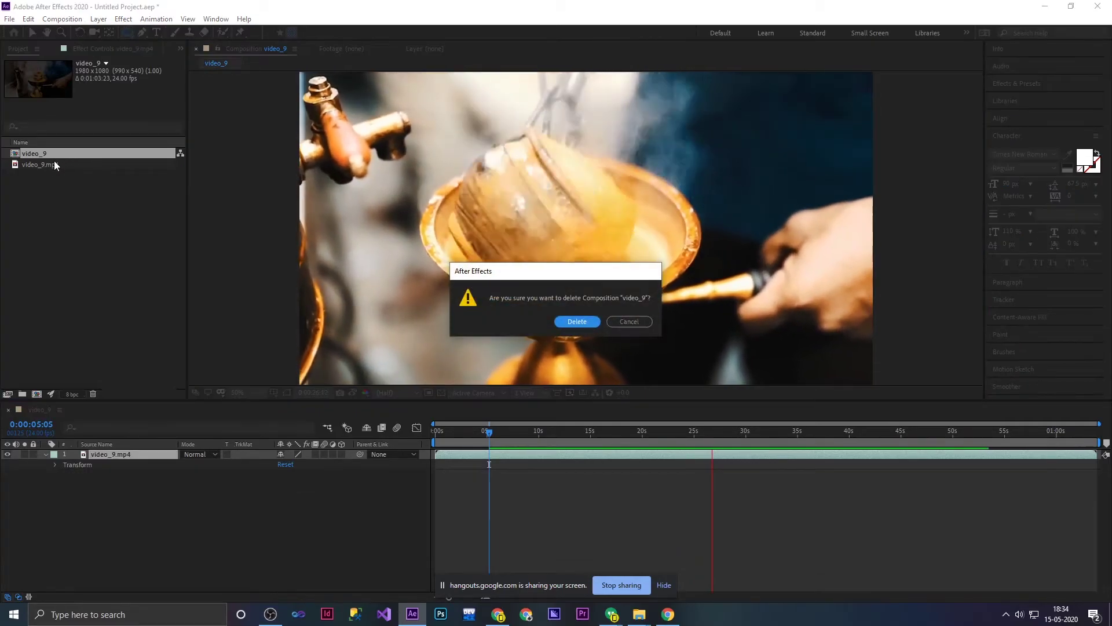
click(577, 321)
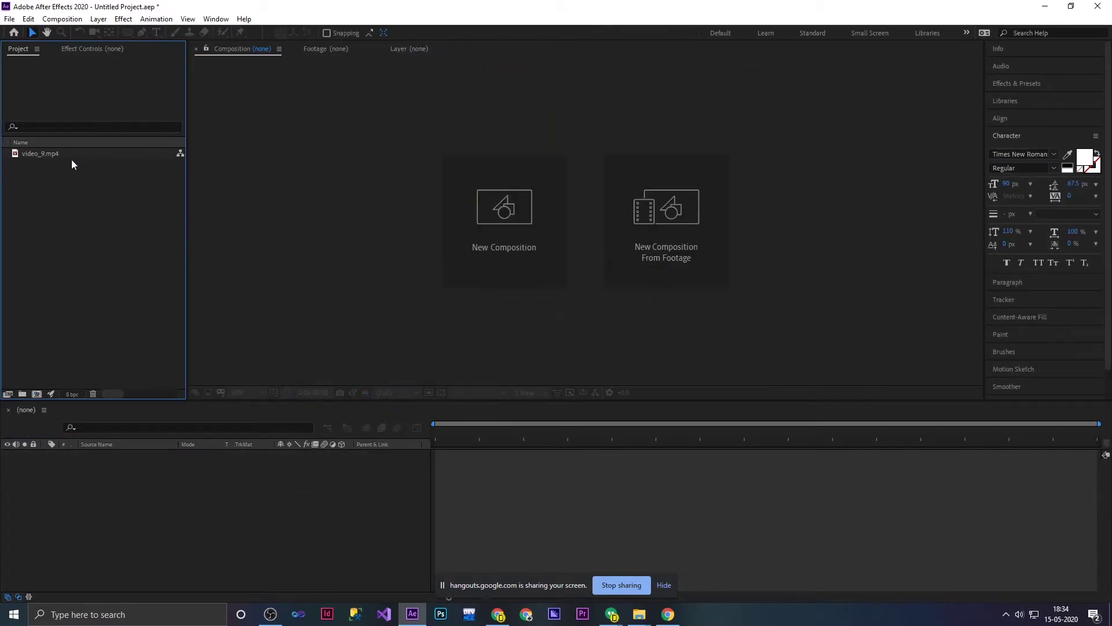
click(68, 156)
key(Delete)
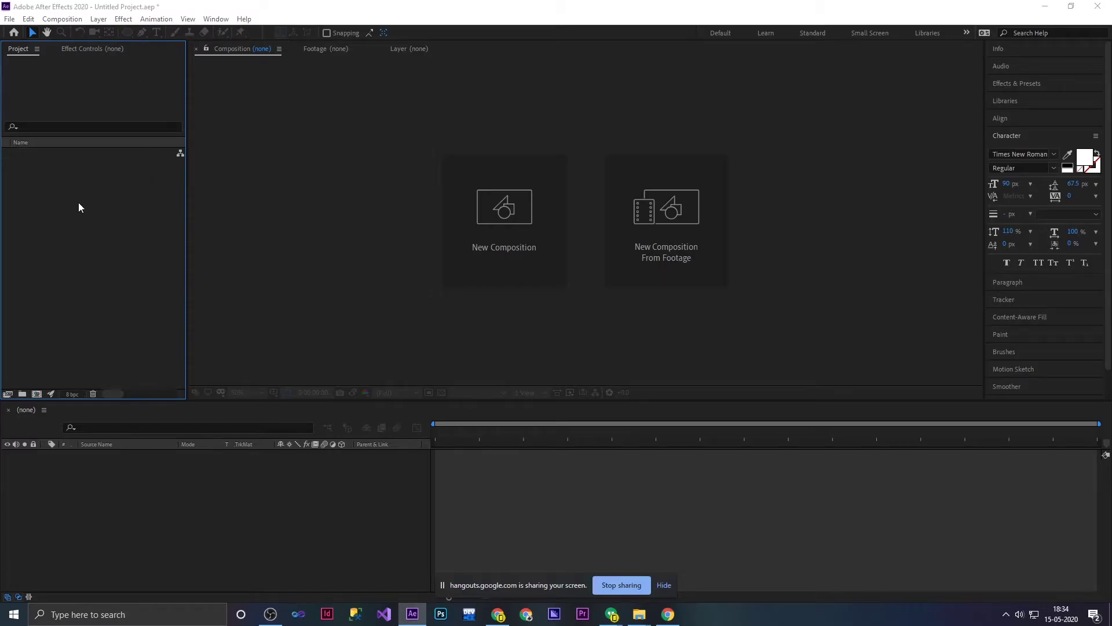
Import all eleven files from the folder into the project.
double_click(79, 206)
mouse_move(702, 203)
mouse_down()
mouse_move(121, 170)
mouse_move(70, 119)
mouse_up()
click(623, 479)
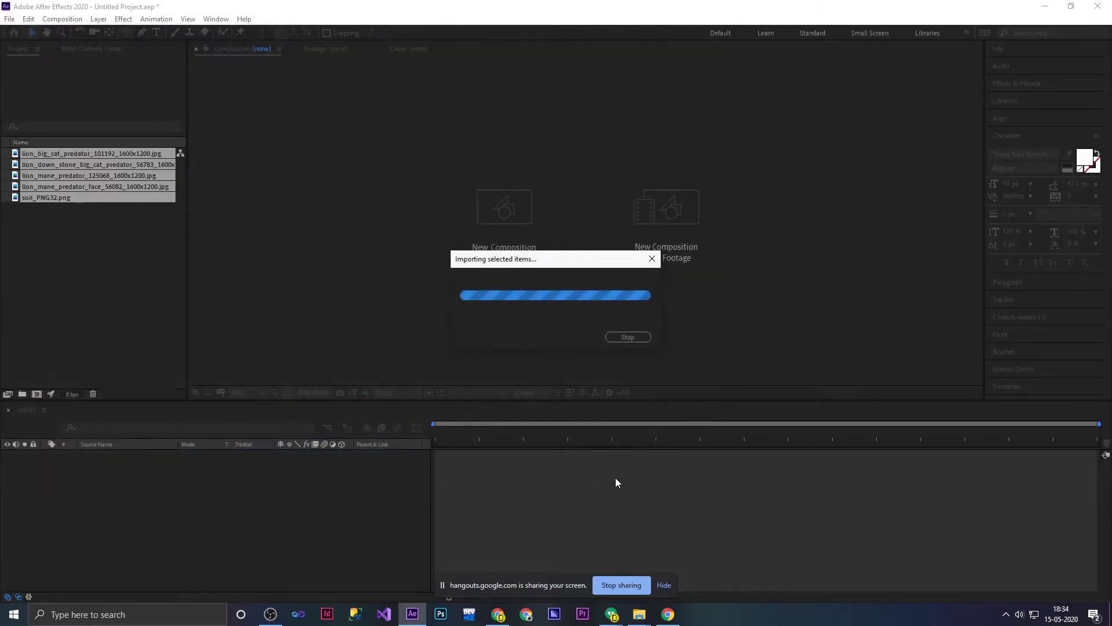
click(98, 307)
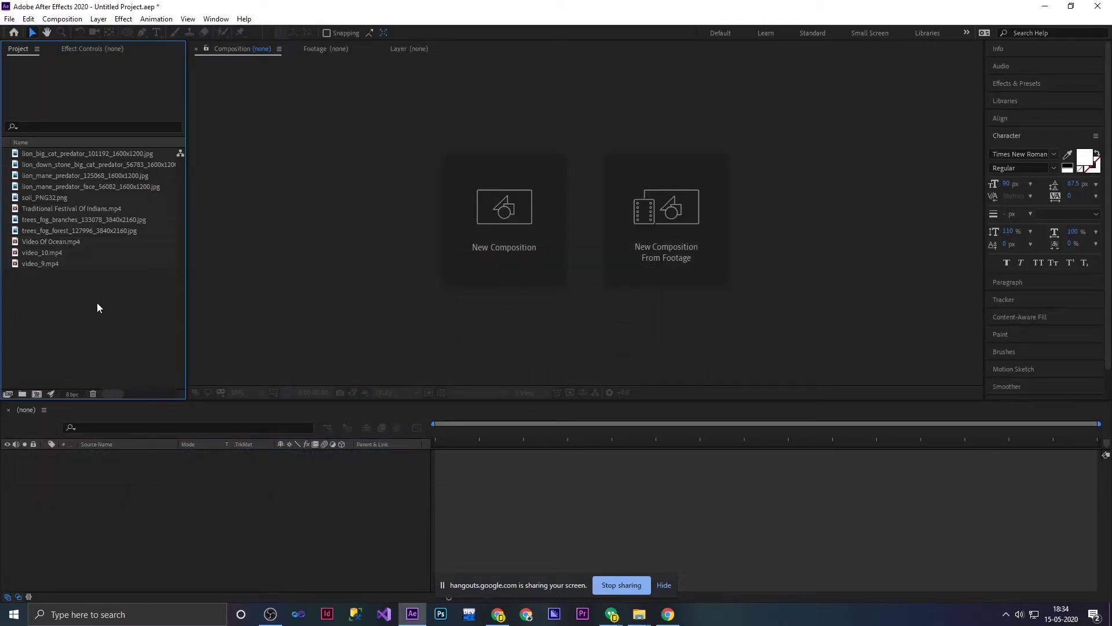
Check lion_mane_predator_125068's interpretation settings and close them unchanged.
click(138, 176)
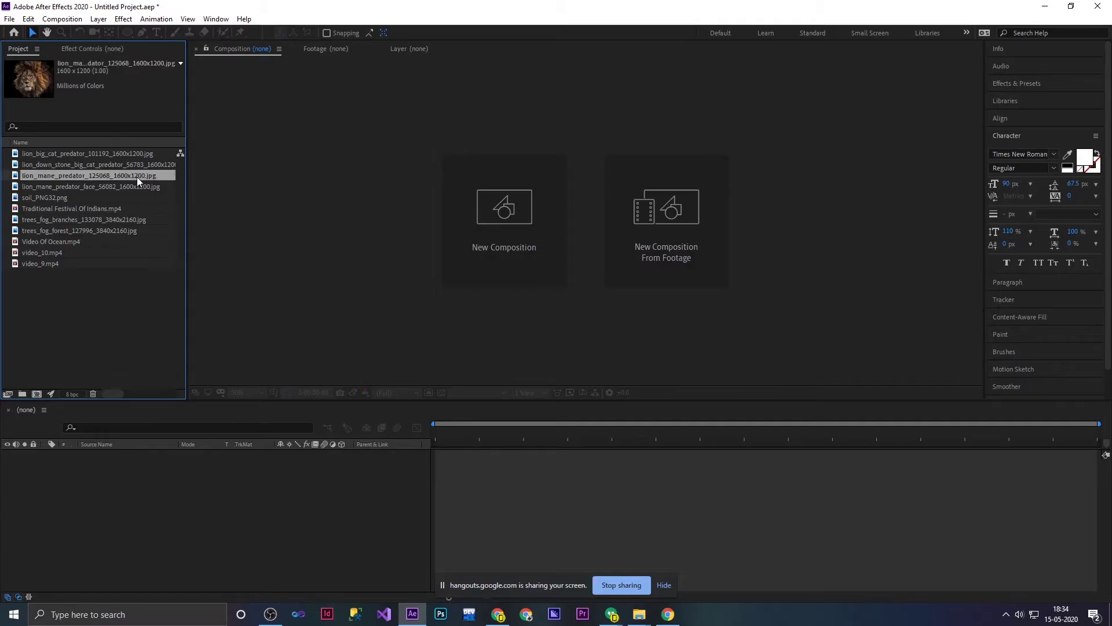
click(10, 395)
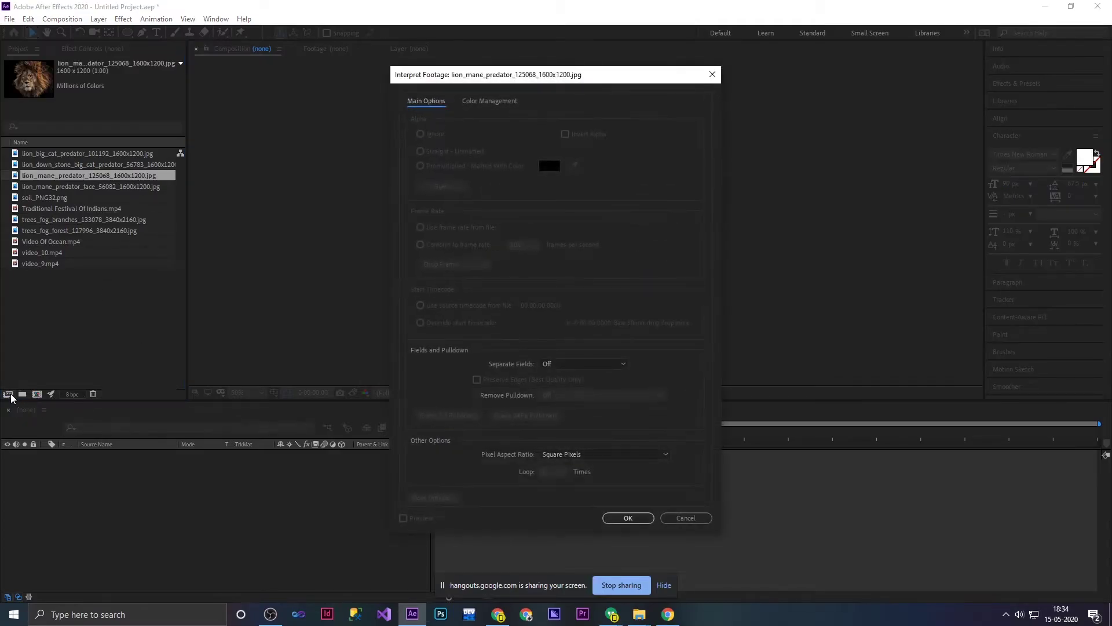
click(686, 517)
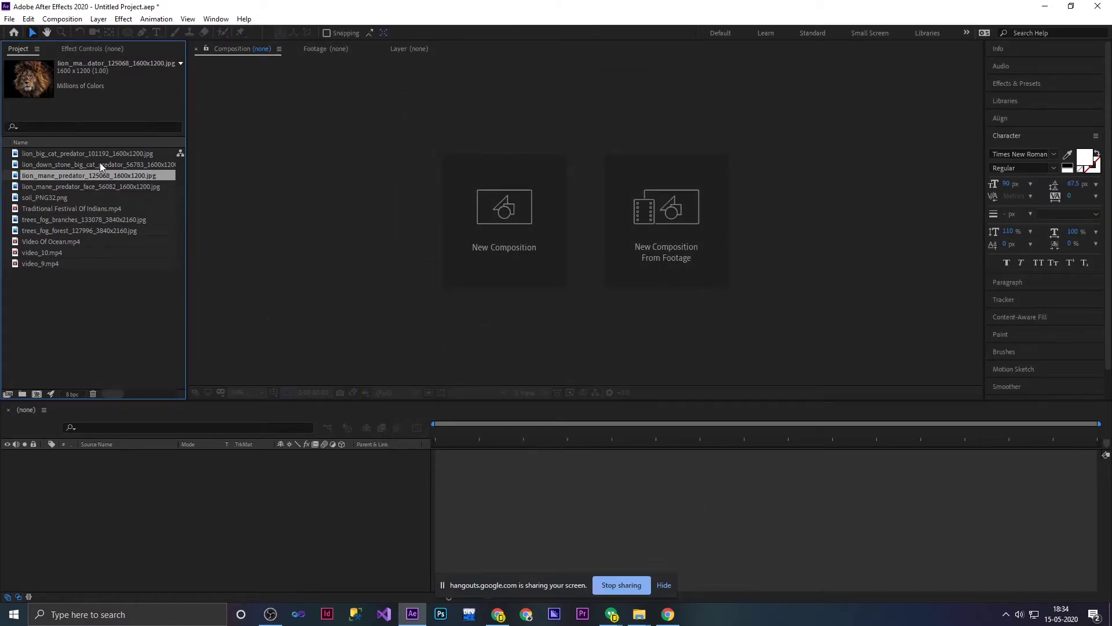
Review thumbnails and details of the imported lion, trees_fog_branches, soil_PNG32 and festival video files.
click(100, 164)
click(65, 222)
click(58, 208)
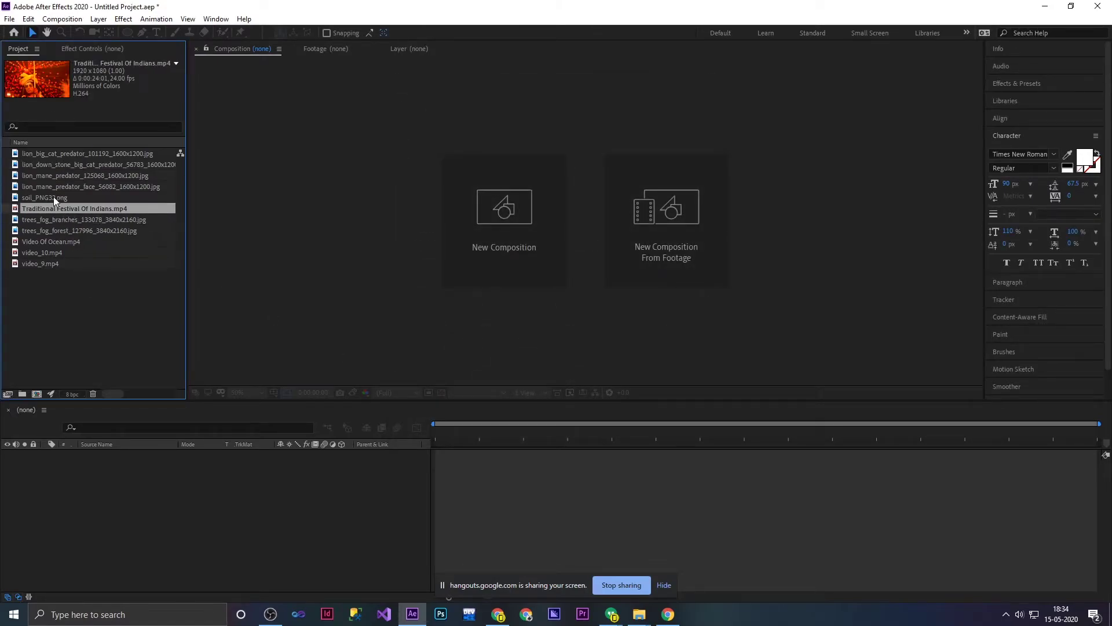
click(54, 197)
click(52, 176)
click(55, 207)
click(63, 221)
click(58, 182)
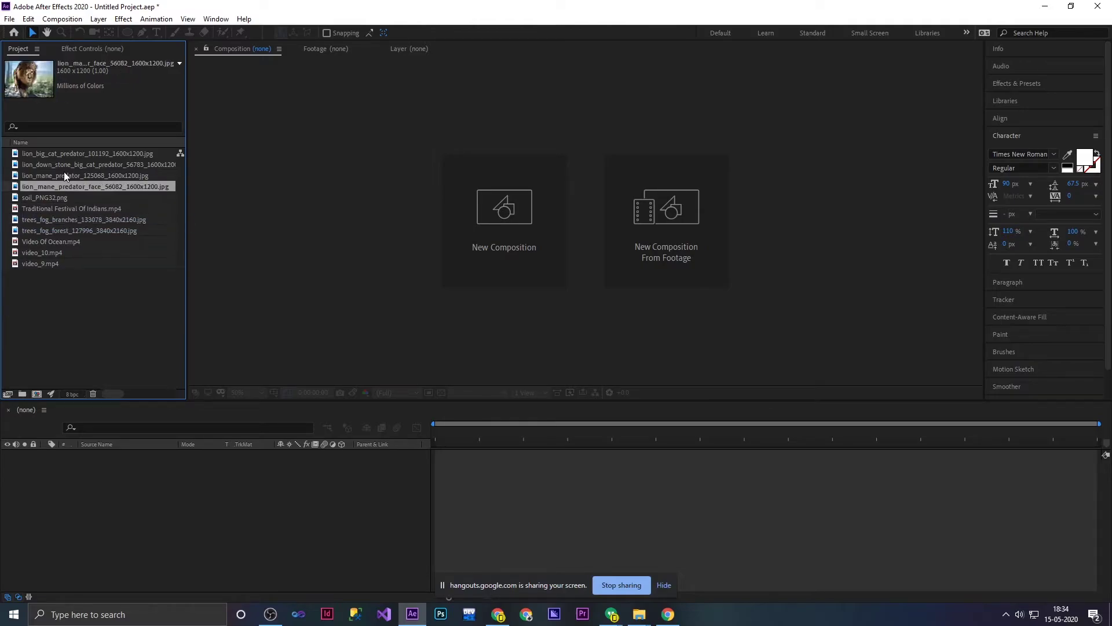
click(64, 162)
click(58, 200)
click(54, 228)
click(65, 209)
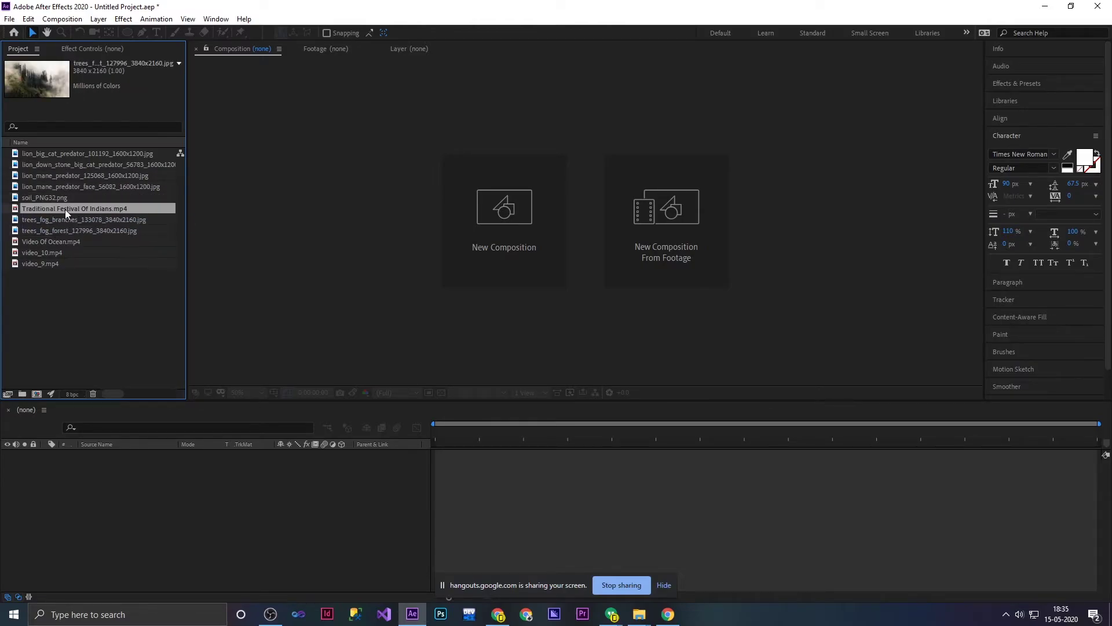
click(62, 184)
click(68, 174)
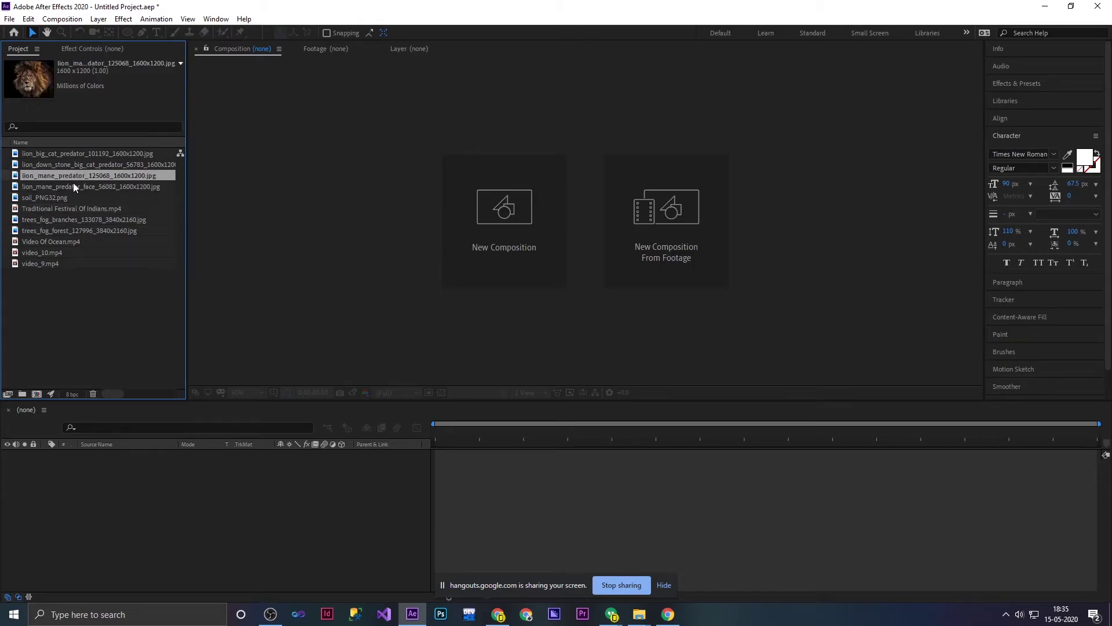
click(82, 164)
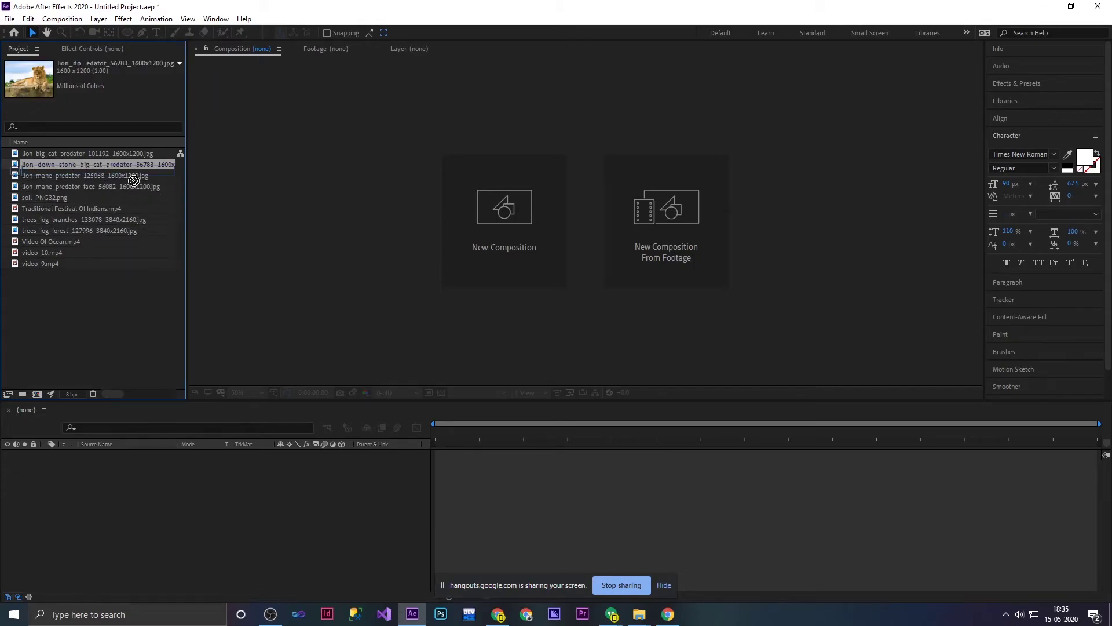
Compare the four lion images' details, then select soil_PNG32.png.
mouse_move(133, 181)
mouse_down()
mouse_move(68, 390)
mouse_move(111, 200)
mouse_up()
click(113, 177)
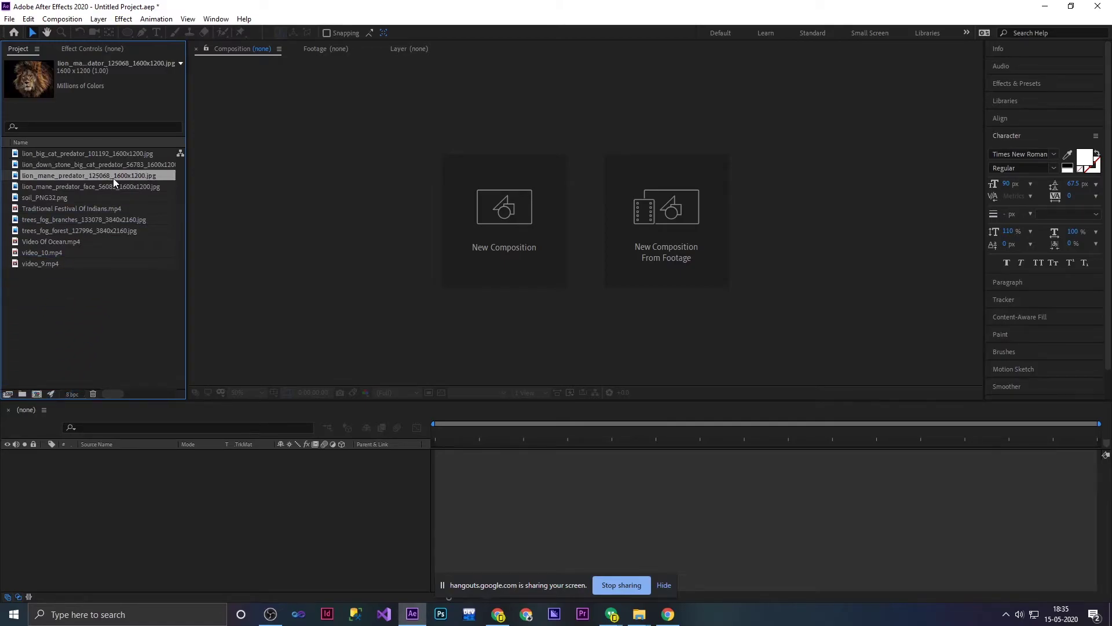
click(114, 186)
click(113, 164)
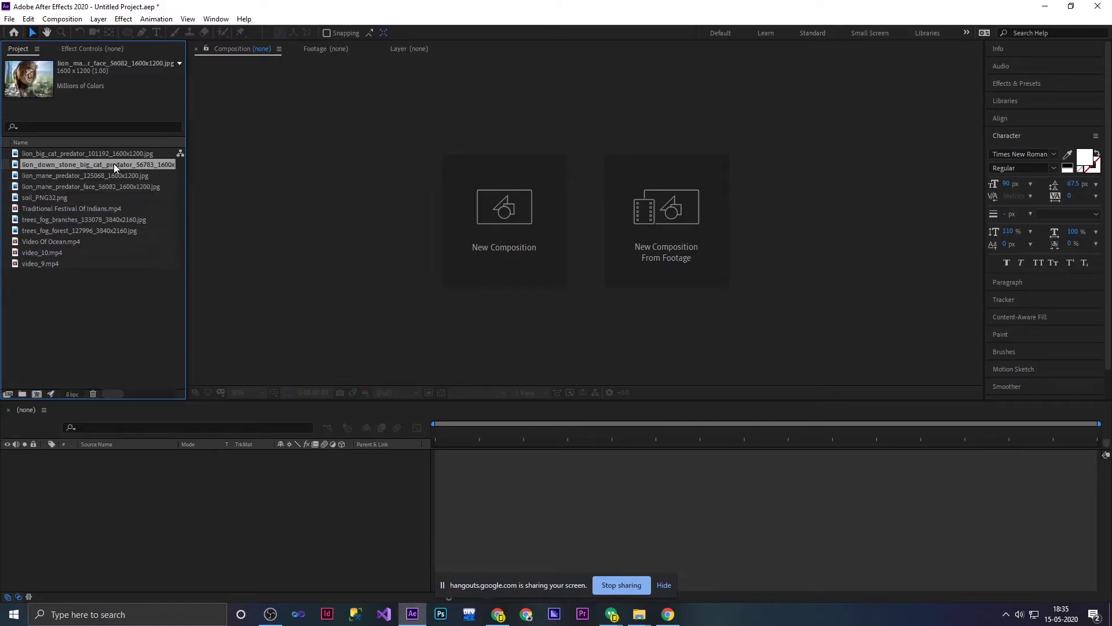
click(112, 152)
click(83, 174)
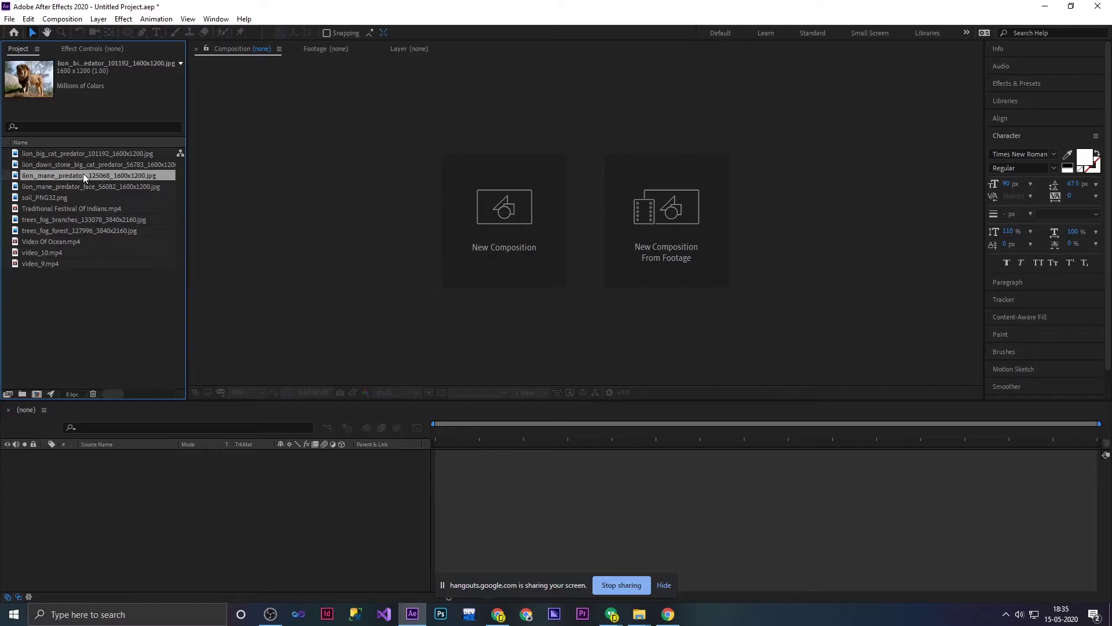
click(75, 186)
click(64, 198)
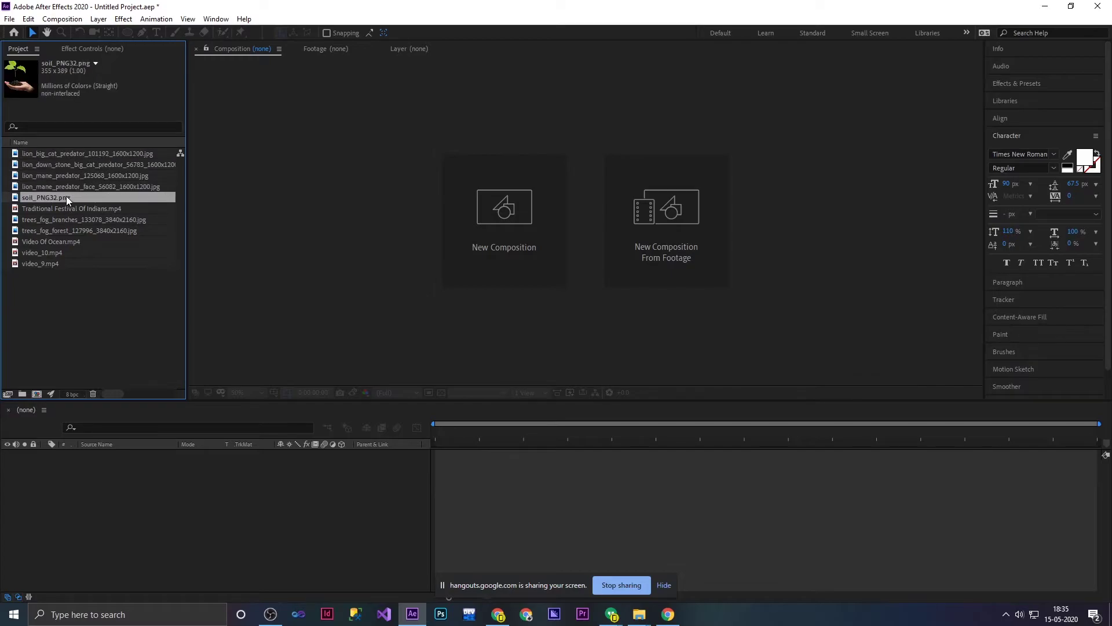
Make a trial composition from soil_PNG32.png, then undo it.
mouse_move(66, 196)
mouse_down()
mouse_move(33, 363)
mouse_move(71, 484)
mouse_up()
drag(71, 484, 93, 454)
scroll(593, 302, up, 3)
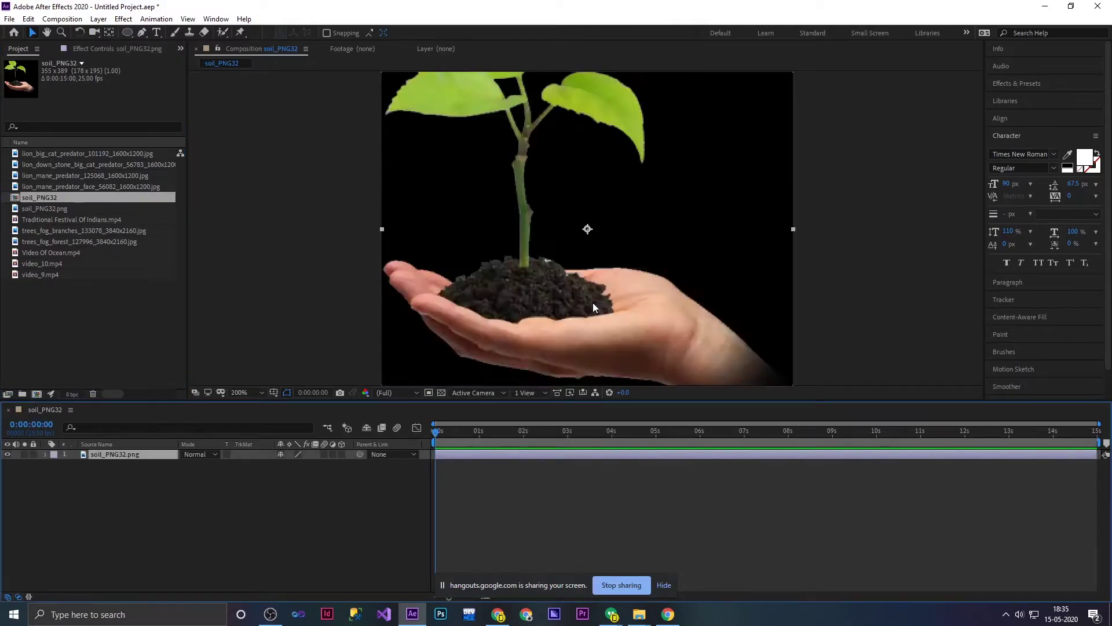
scroll(597, 303, down, 3)
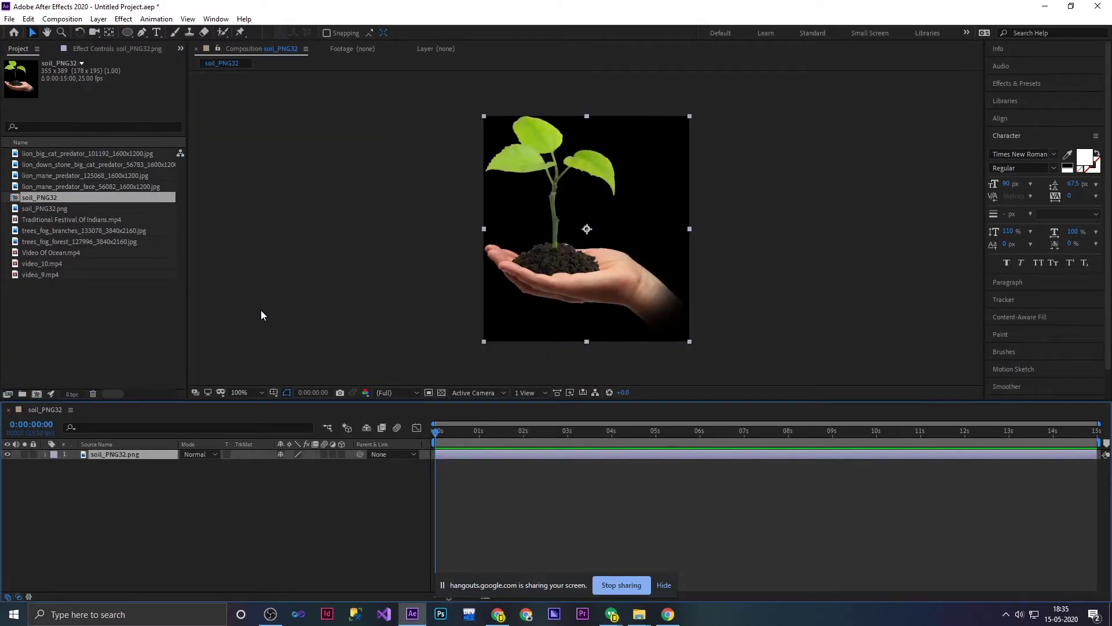
key(ctrl+z)
Create a composition from the lion_mane_predator_face image.
click(97, 187)
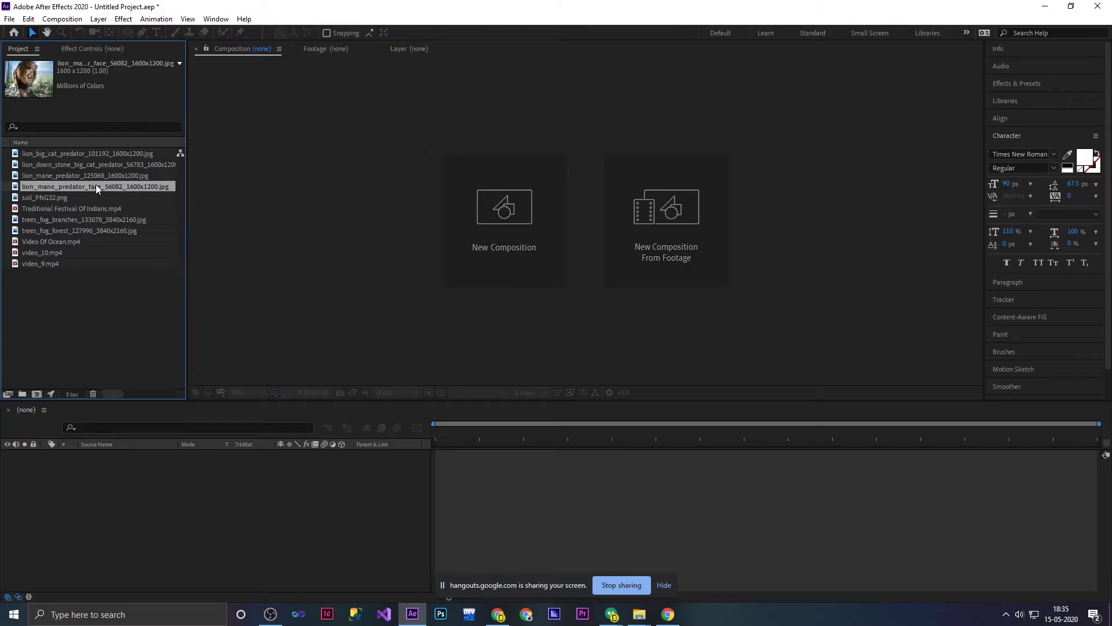
click(93, 175)
click(88, 184)
drag(103, 451, 97, 465)
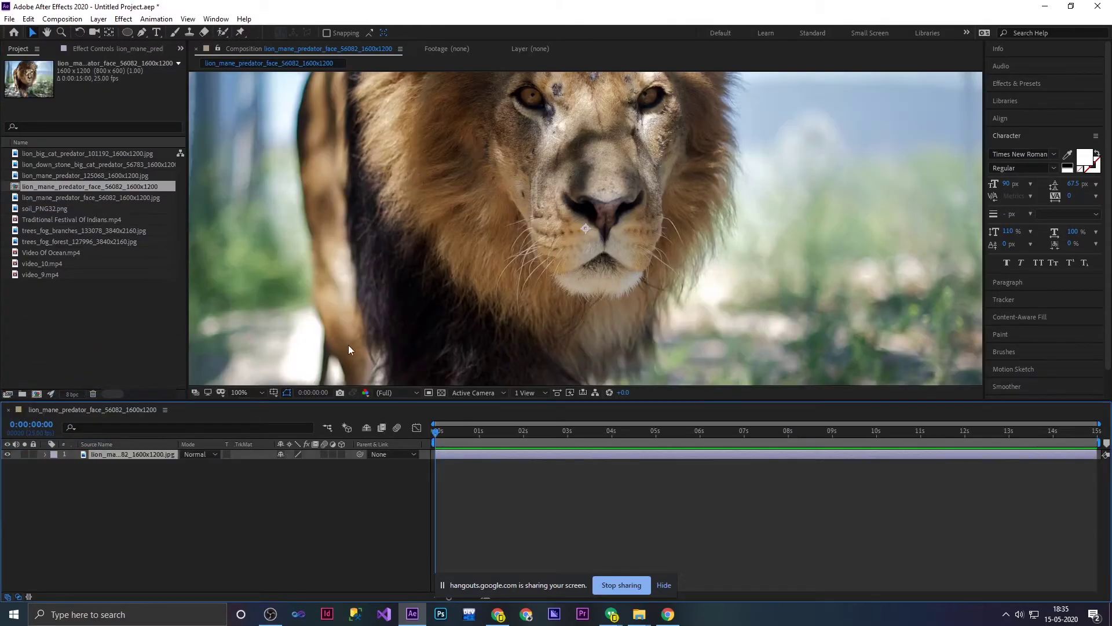
scroll(491, 306, down, 2)
scroll(492, 306, down, 2)
scroll(492, 306, up, 2)
scroll(492, 306, down, 2)
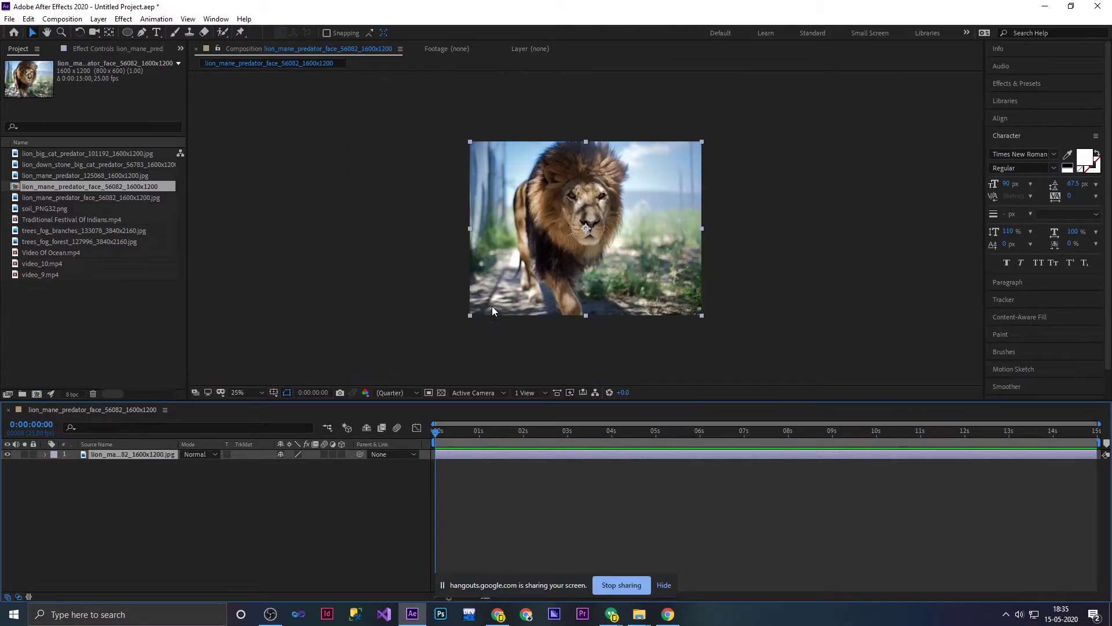
Set the viewer magnification to Fit and select soil_PNG32.png.
click(247, 390)
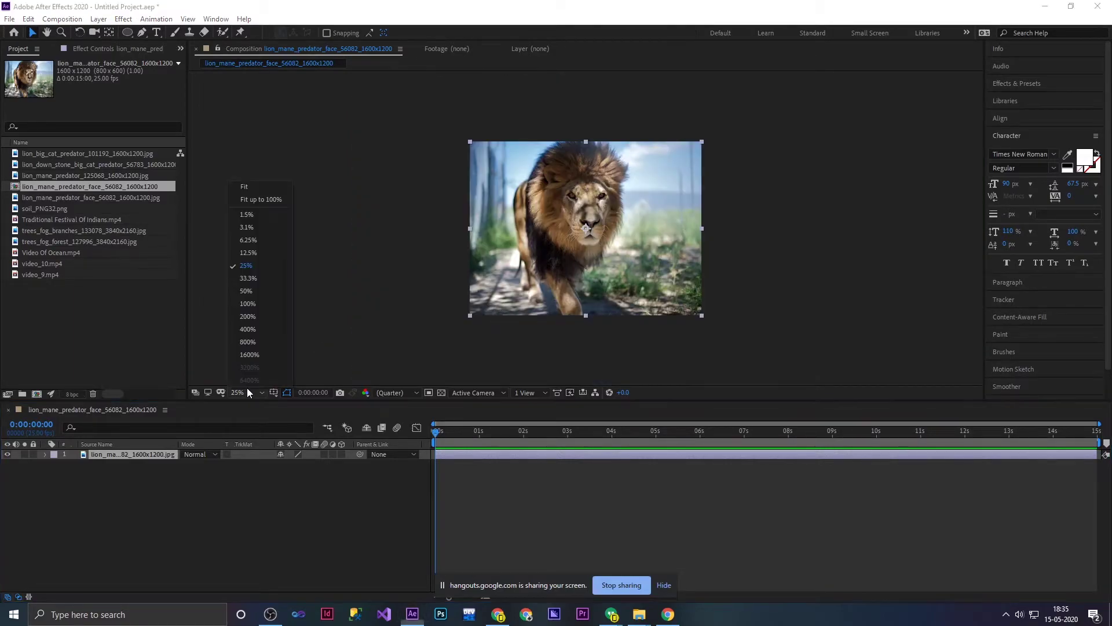
click(242, 189)
click(50, 209)
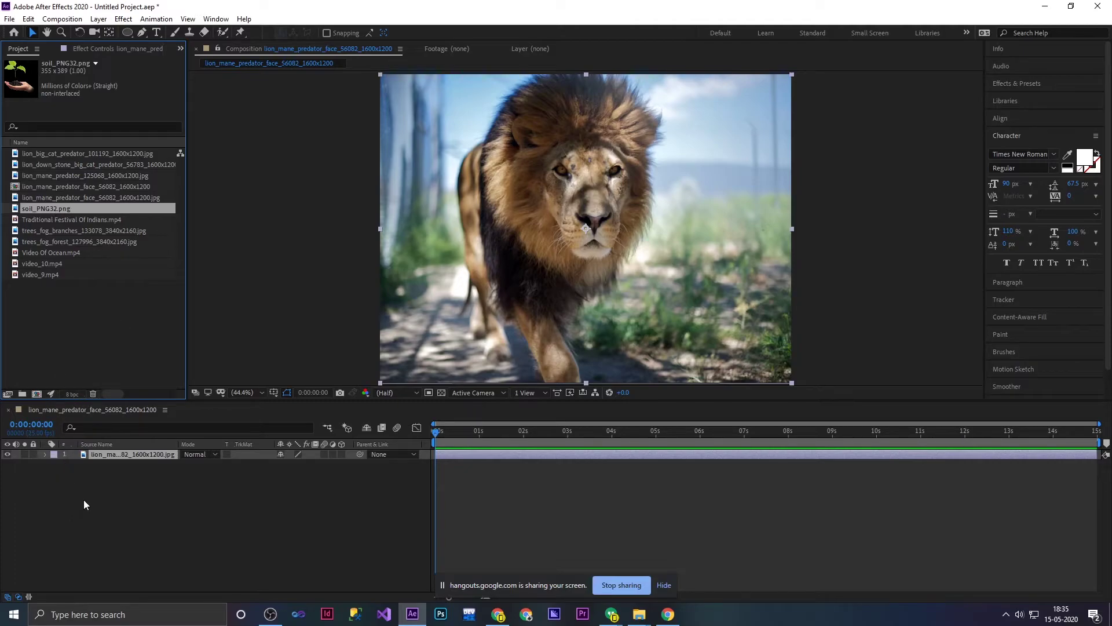
Add soil_PNG32.png above the lion layer, then move and enlarge it on the left of the frame.
drag(49, 209, 81, 485)
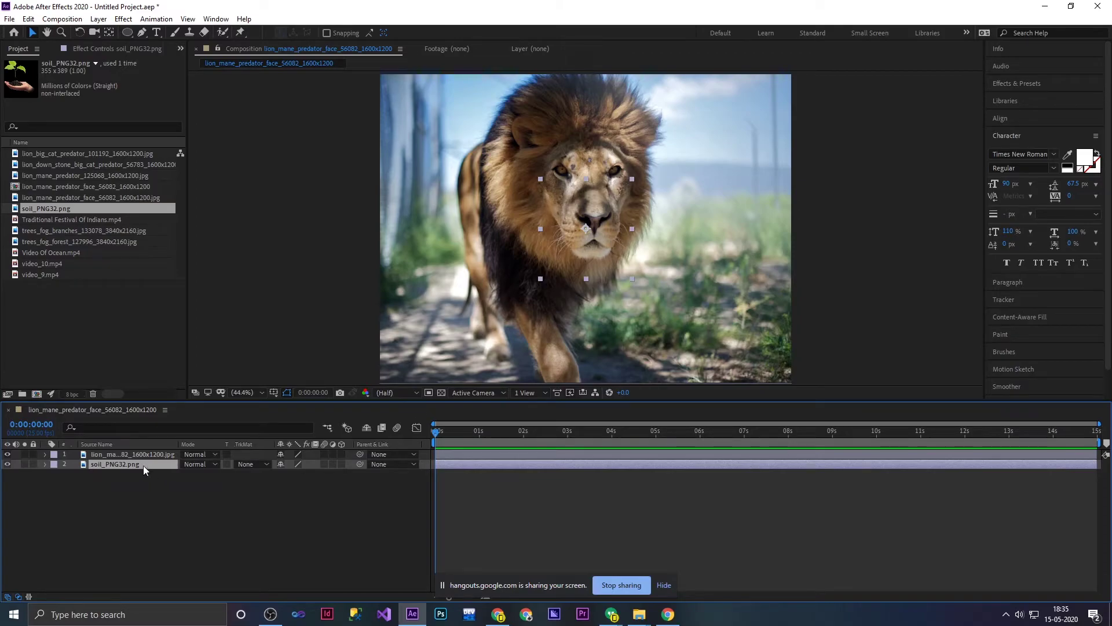
drag(144, 465, 144, 452)
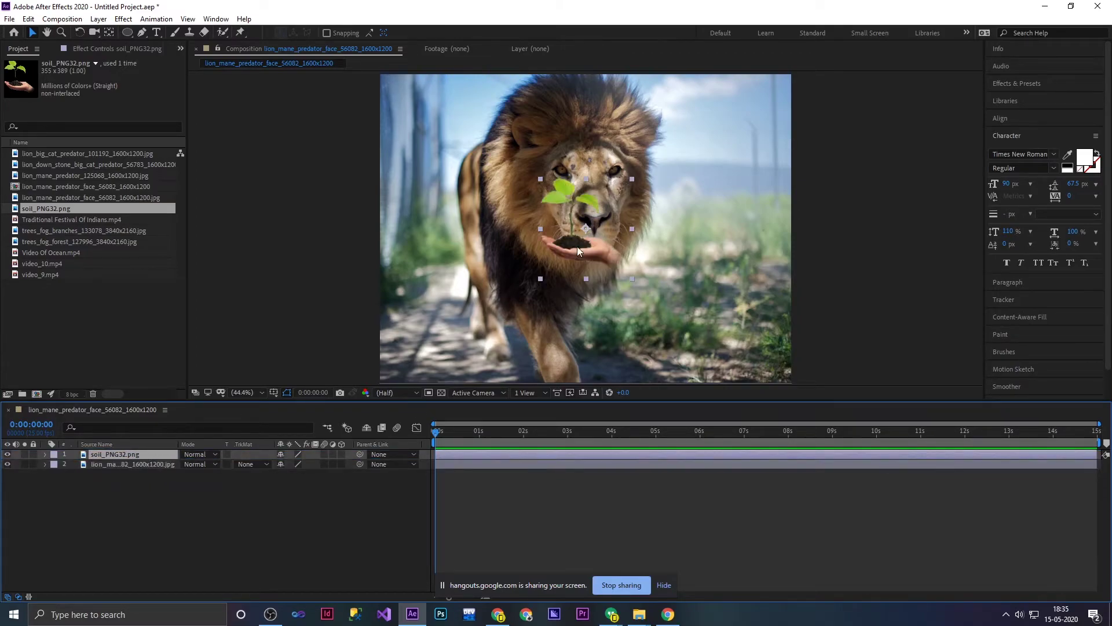
drag(578, 250, 685, 329)
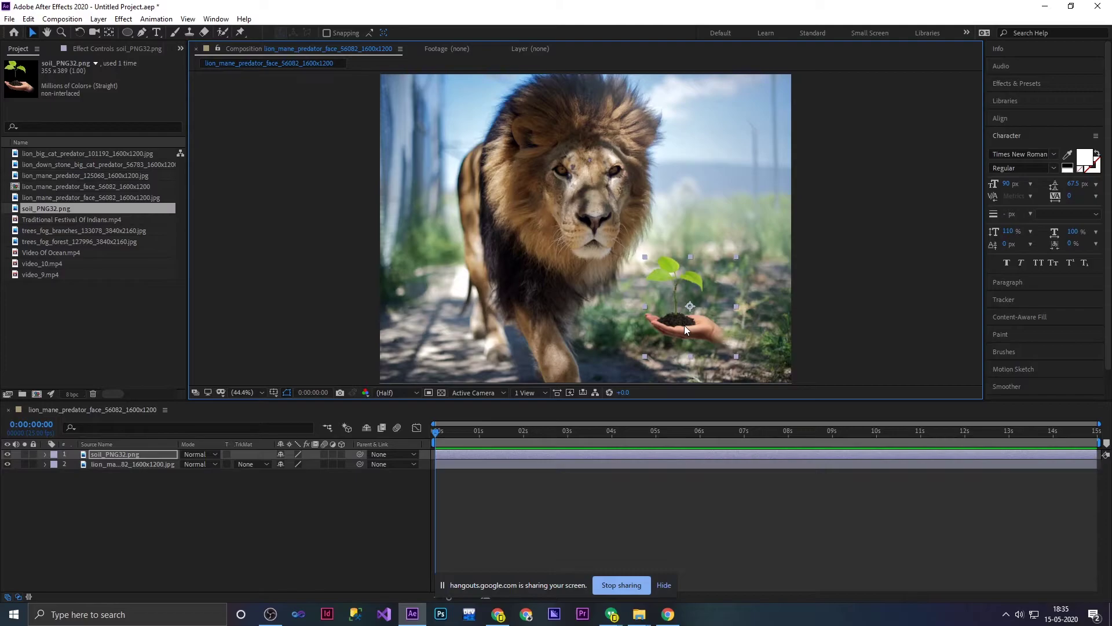
drag(737, 256, 832, 199)
mouse_move(682, 307)
mouse_down()
mouse_move(692, 321)
mouse_move(620, 299)
mouse_move(479, 285)
mouse_up()
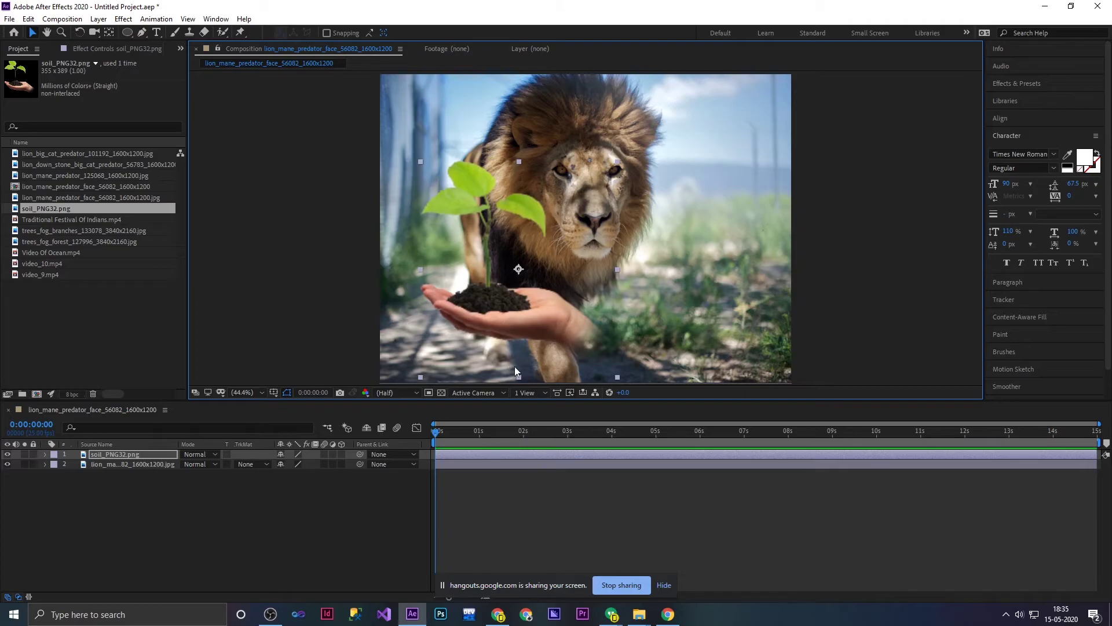
Open the soil layer and its source footage, then return to the lion composition.
double_click(488, 294)
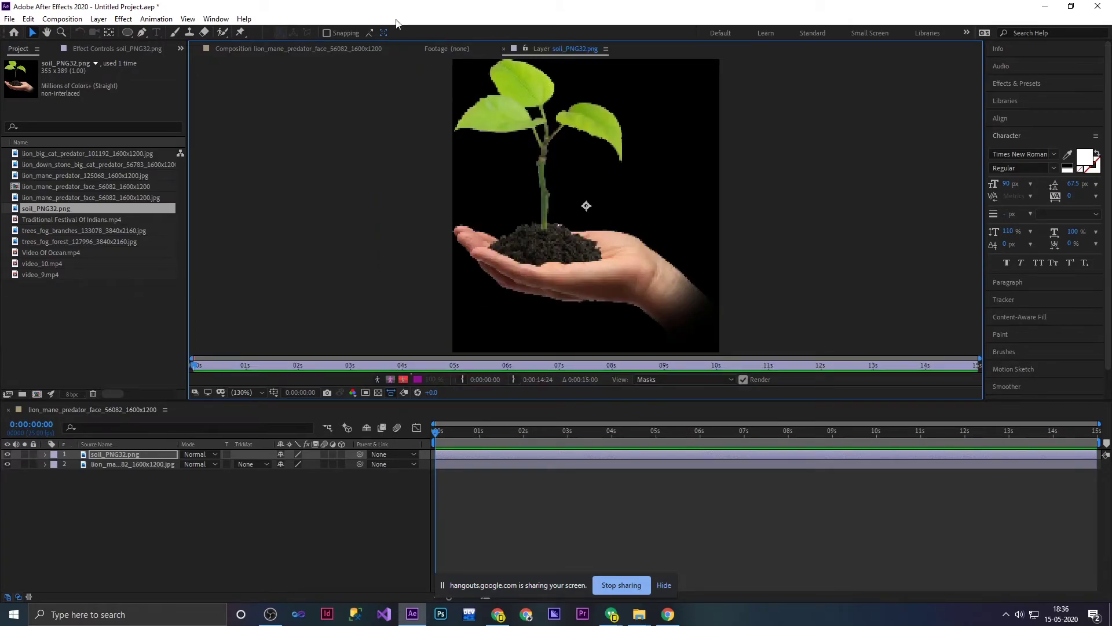
click(448, 48)
click(353, 51)
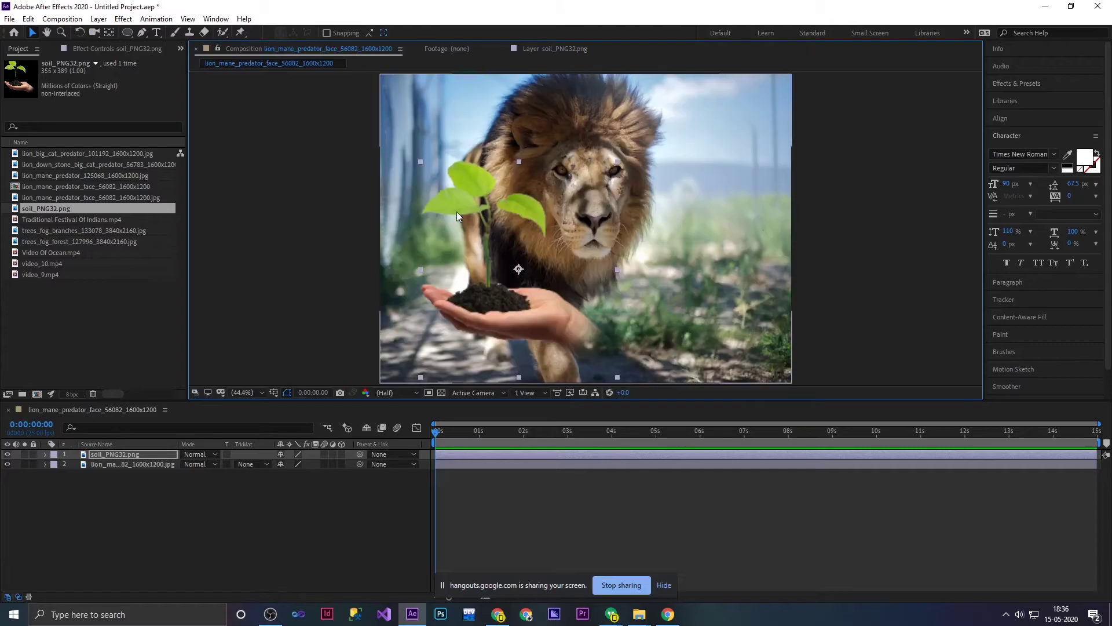
Open the soil layer in the Layer panel and erase the hand and soil under the plant.
double_click(537, 314)
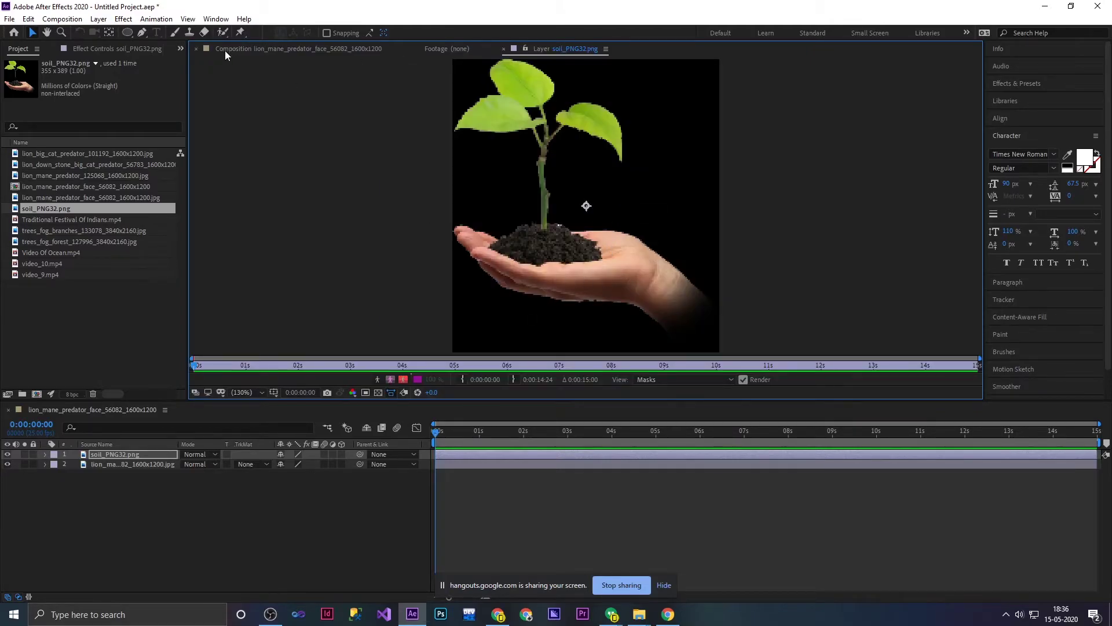
click(204, 32)
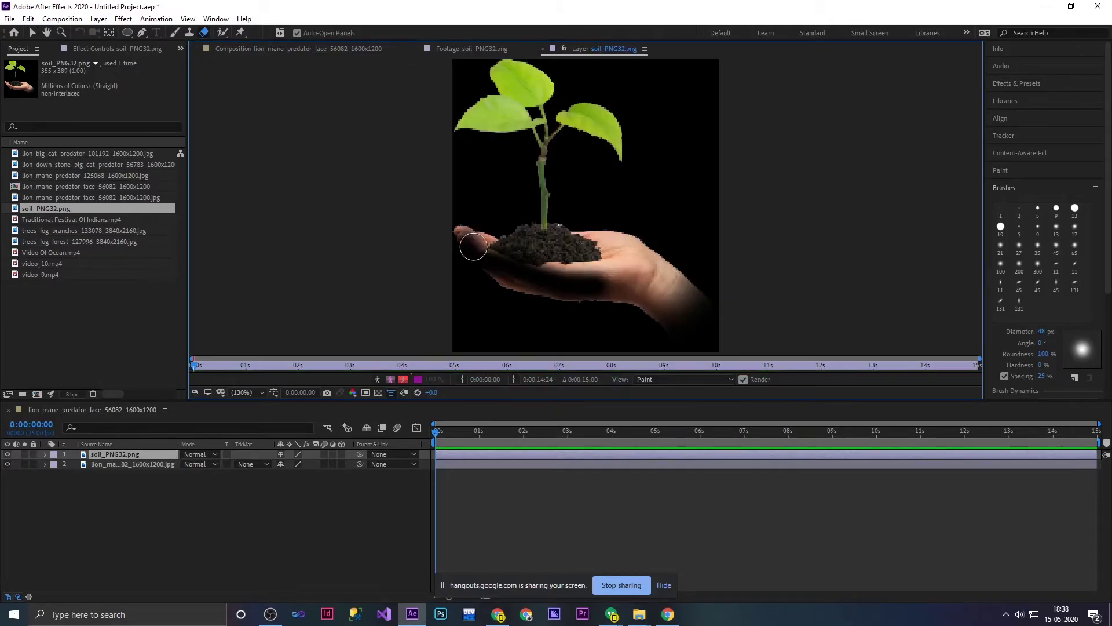
mouse_move(474, 248)
mouse_down()
mouse_move(475, 235)
mouse_move(602, 248)
mouse_move(718, 312)
mouse_up()
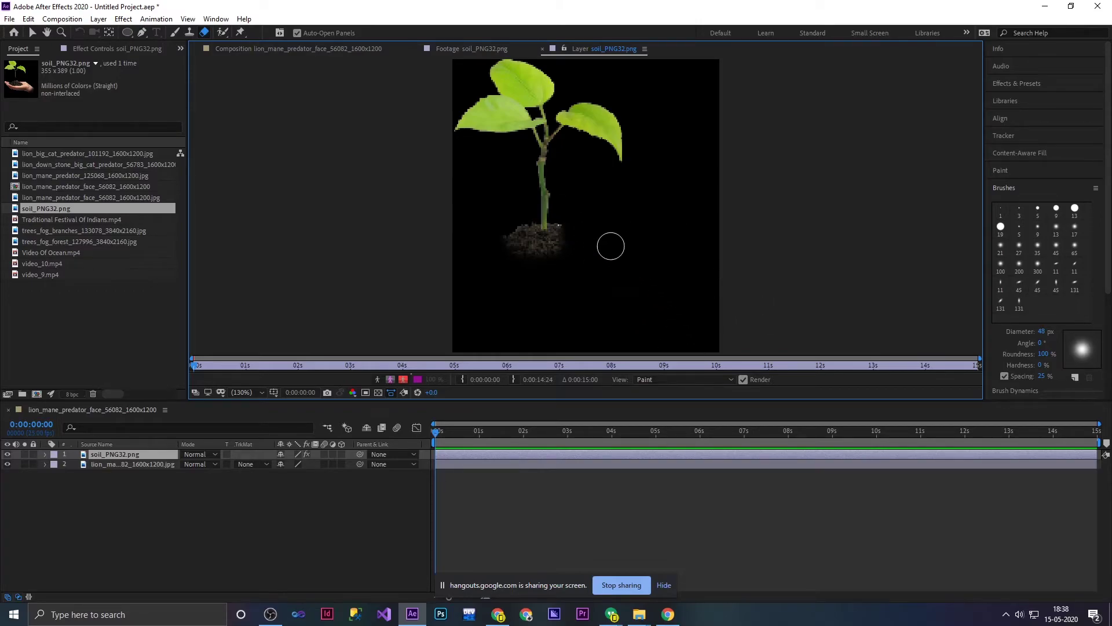
Return to the lion composition, dismiss the painting warning, and move the plant layer.
click(369, 51)
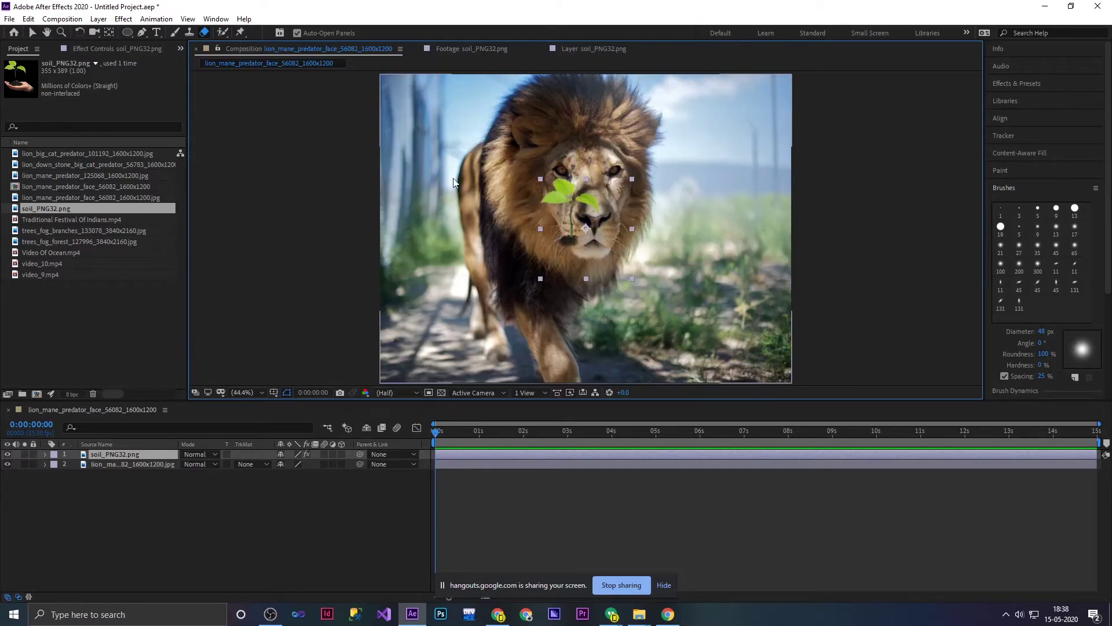
click(571, 219)
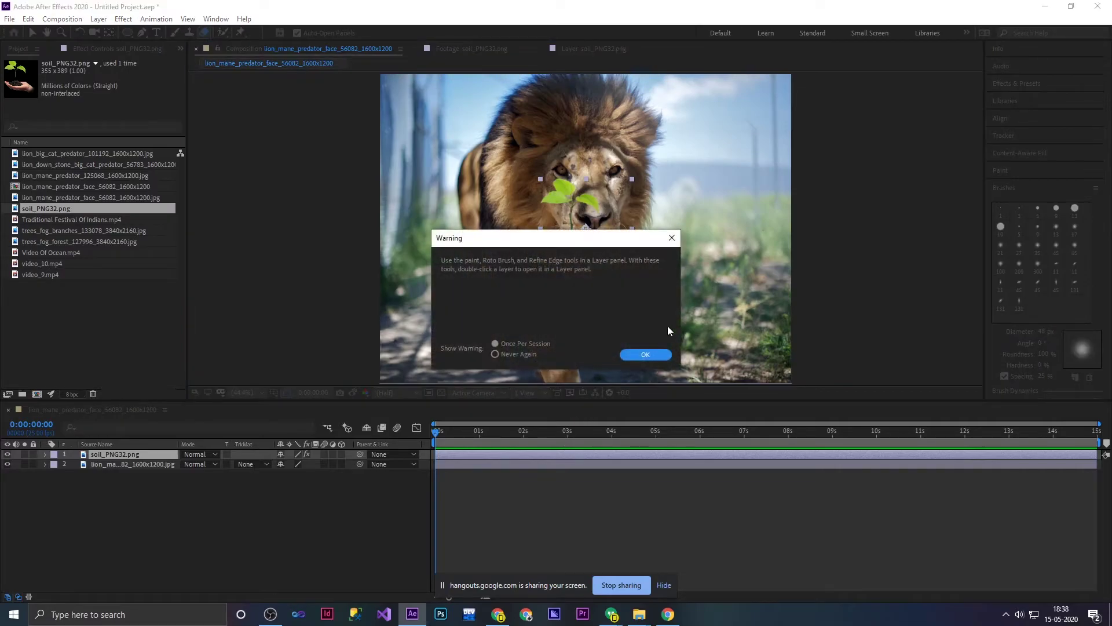
click(671, 239)
mouse_move(566, 191)
mouse_down()
mouse_move(714, 311)
mouse_move(714, 344)
mouse_up()
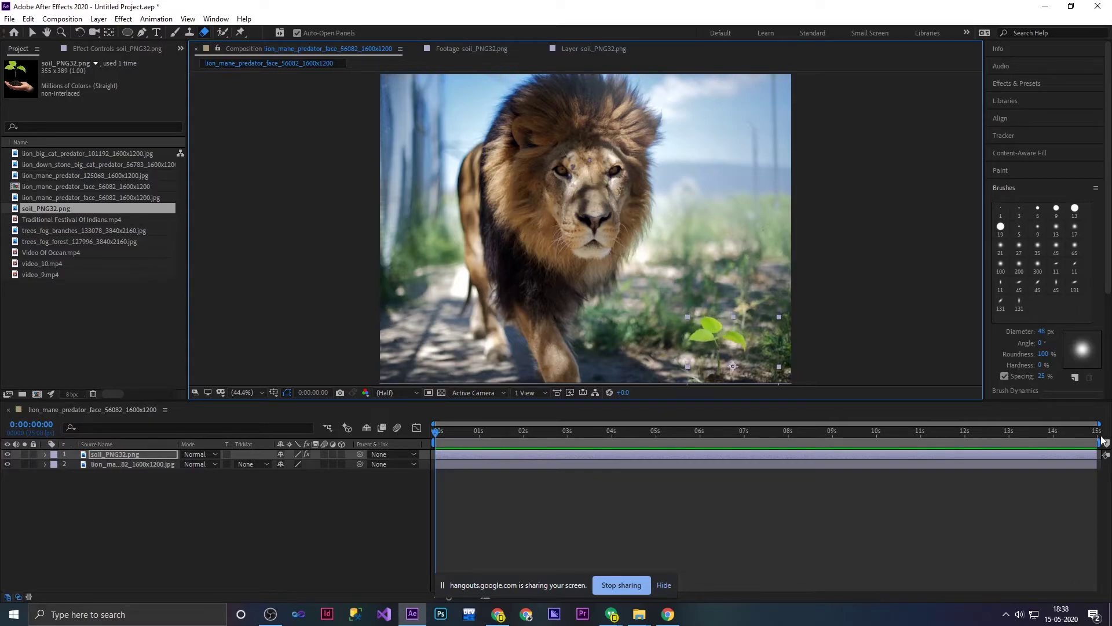
Scrub the timeline to preview the scene, then return to 0:00.
drag(462, 434, 567, 432)
drag(724, 333, 722, 311)
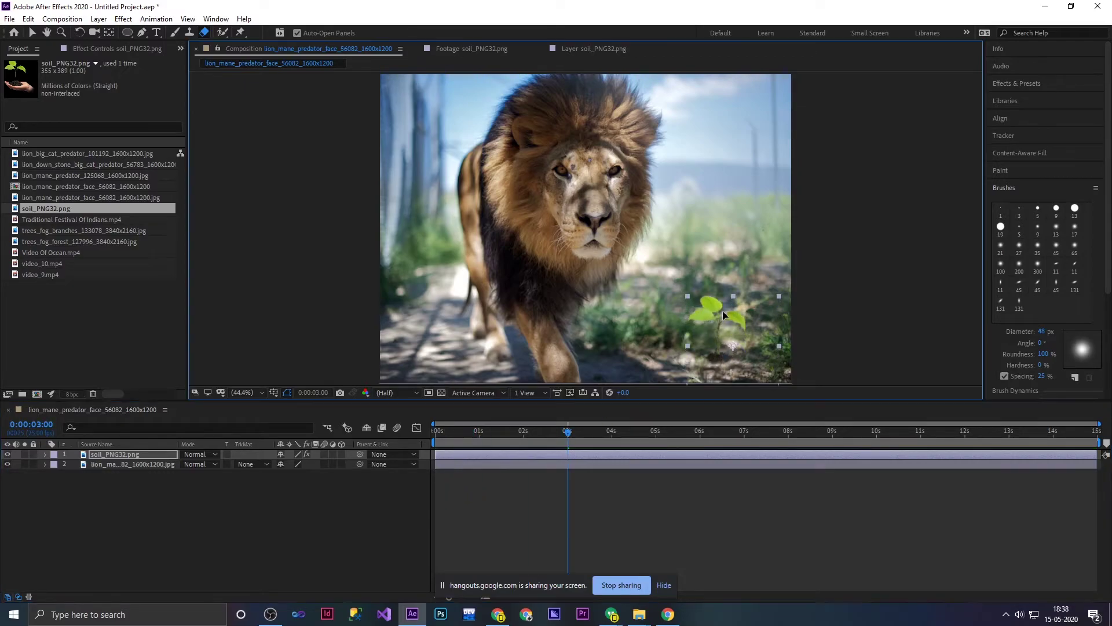
click(619, 432)
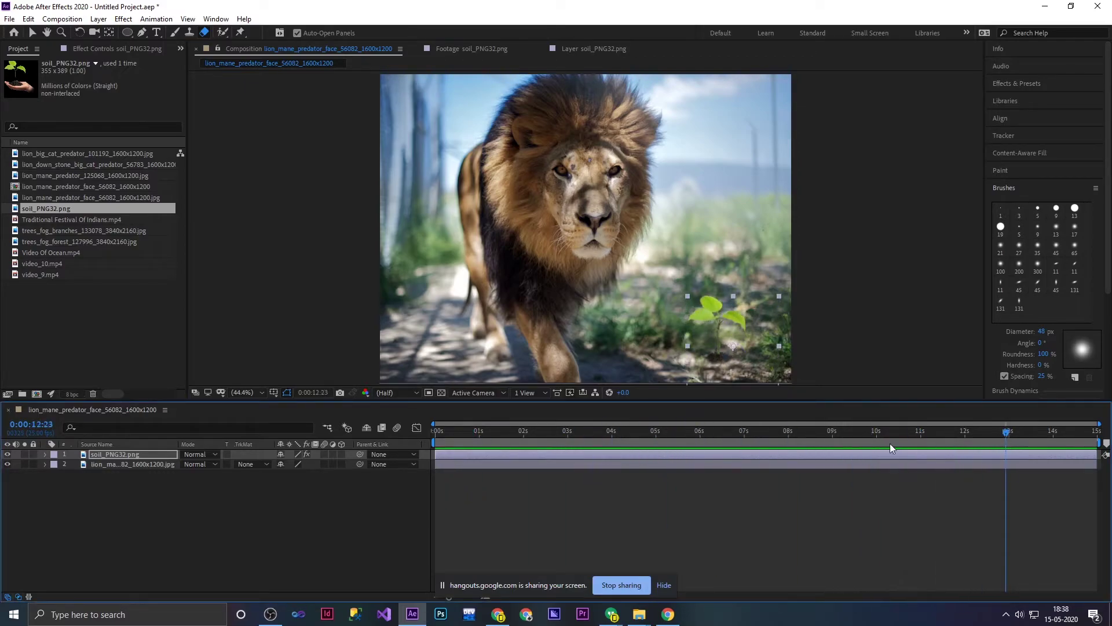
key(Home)
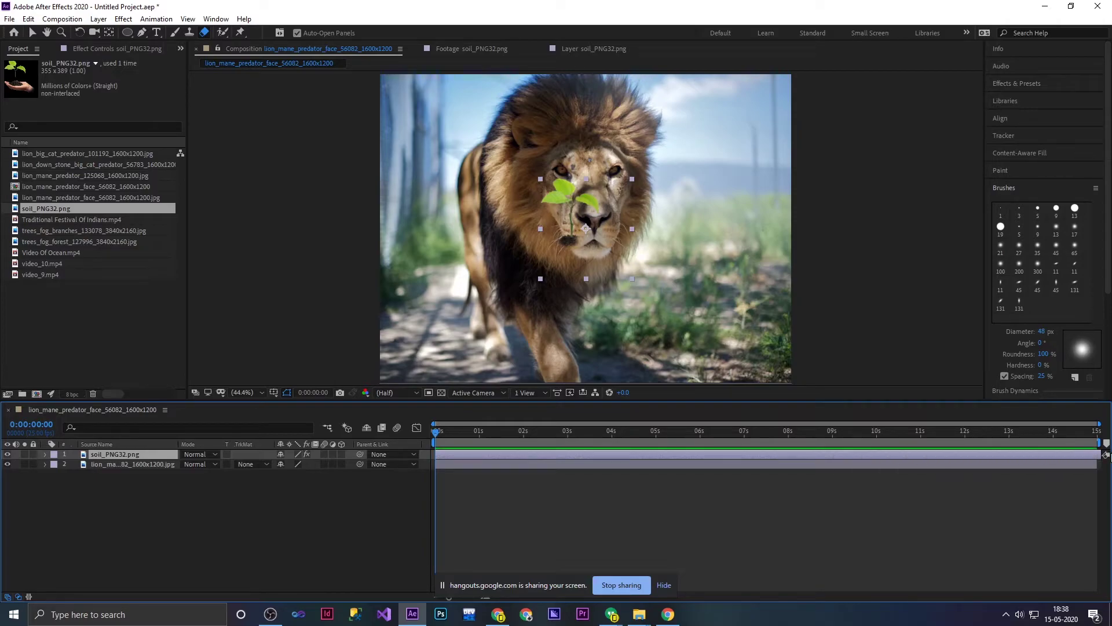
Undo the erasing, delete the soil layer, and re-add soil_PNG32.png as layer 1 above the lion.
key(ctrl+z)
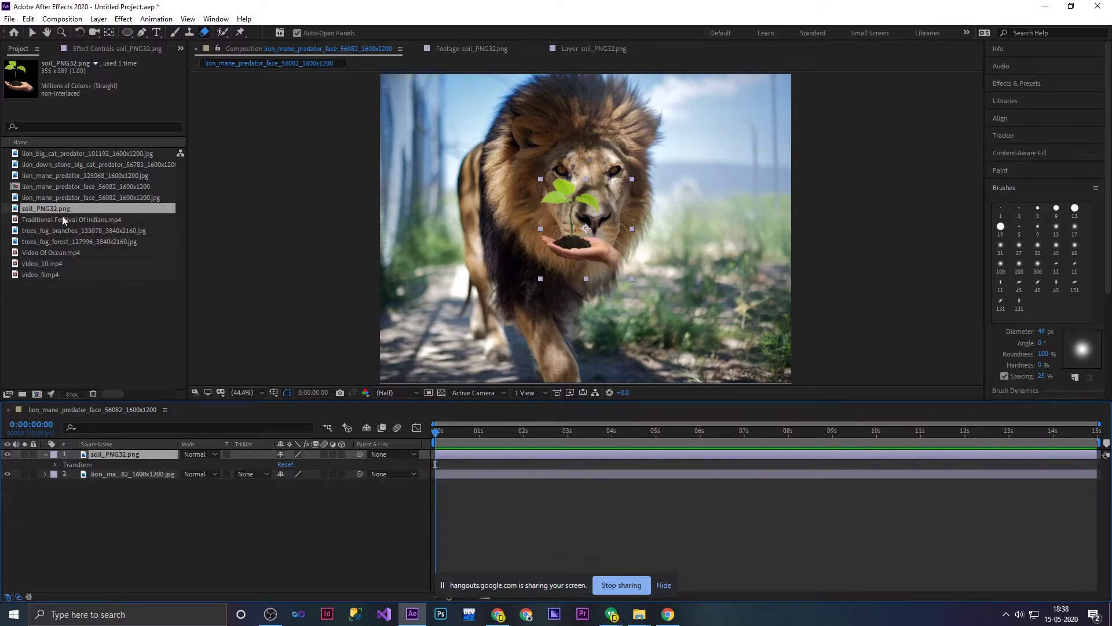
key(Delete)
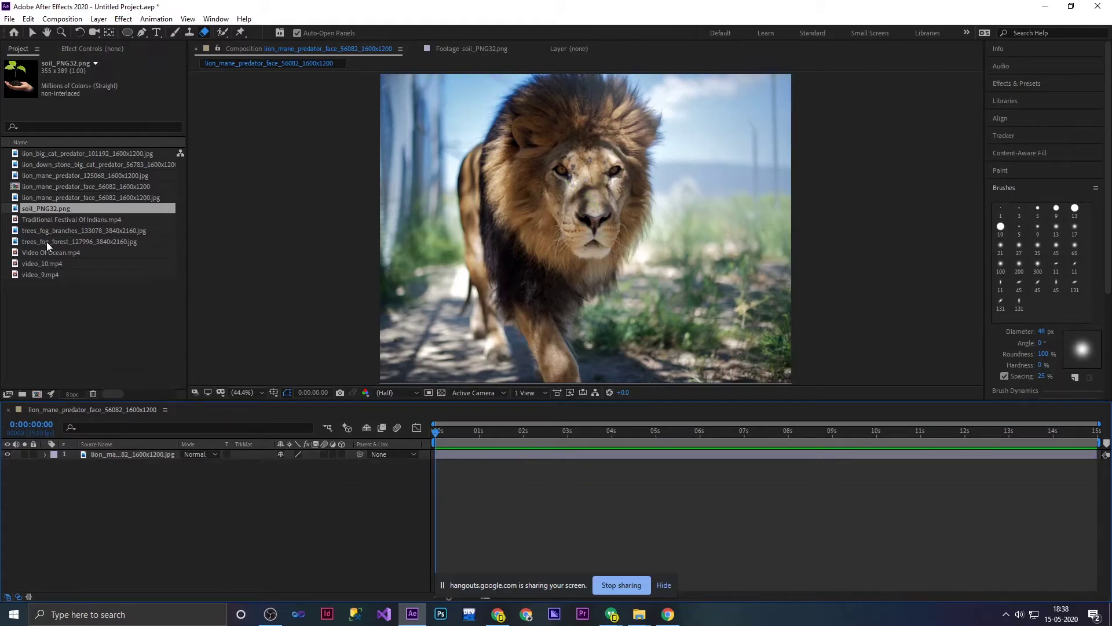
drag(50, 210, 99, 483)
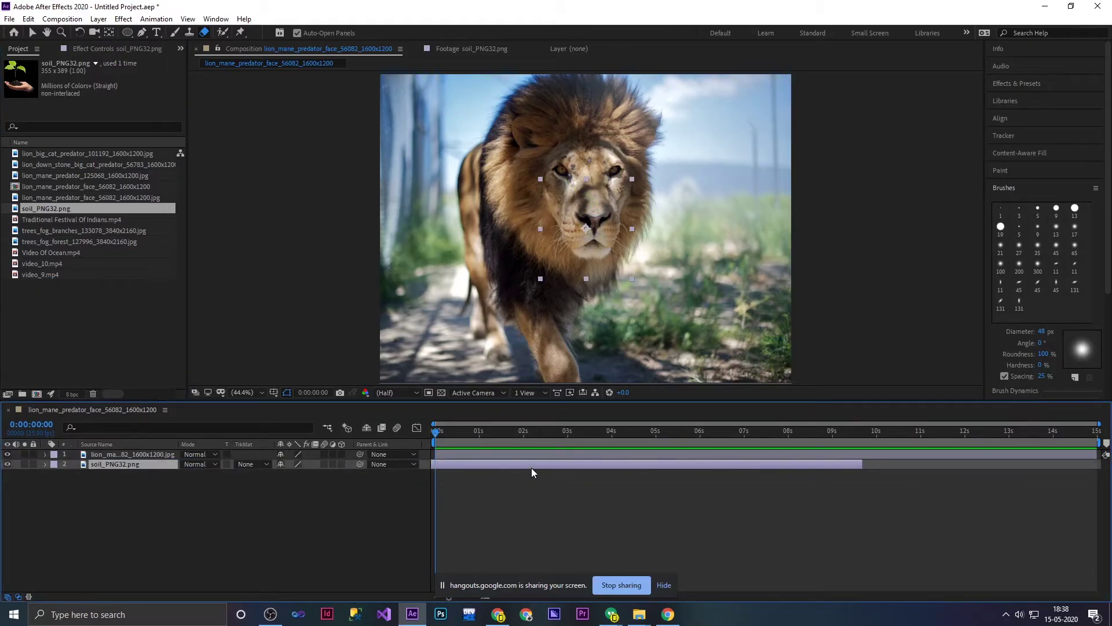
drag(532, 467, 442, 465)
key(ctrl+z)
key(Delete)
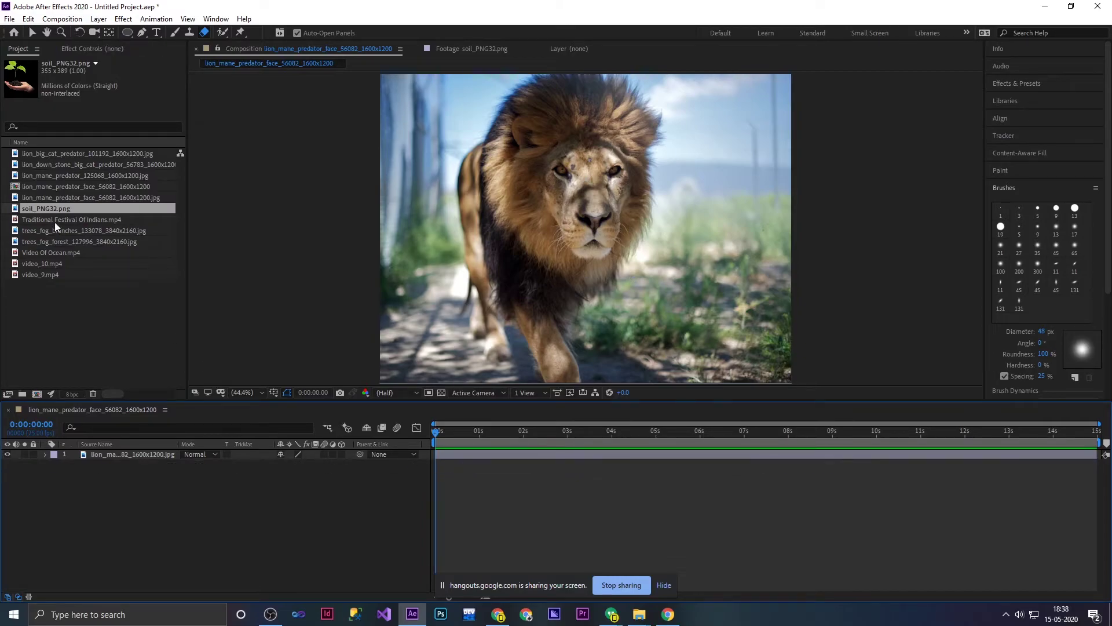
drag(55, 218, 81, 450)
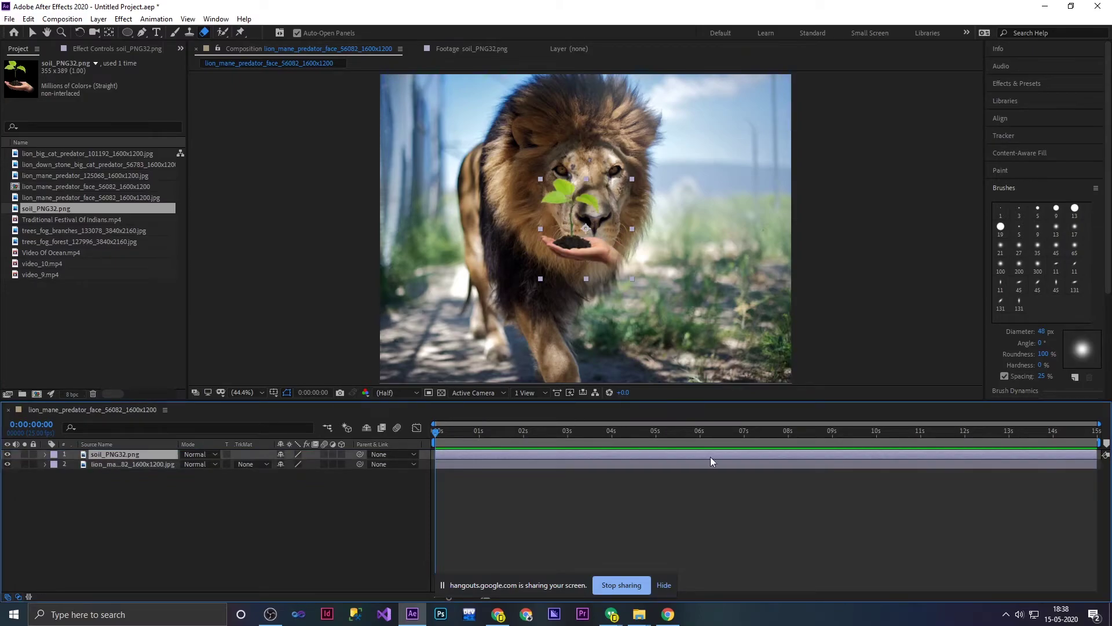
Erase the hand and soil on the new soil layer, then show the original soil_PNG32.png footage.
double_click(568, 213)
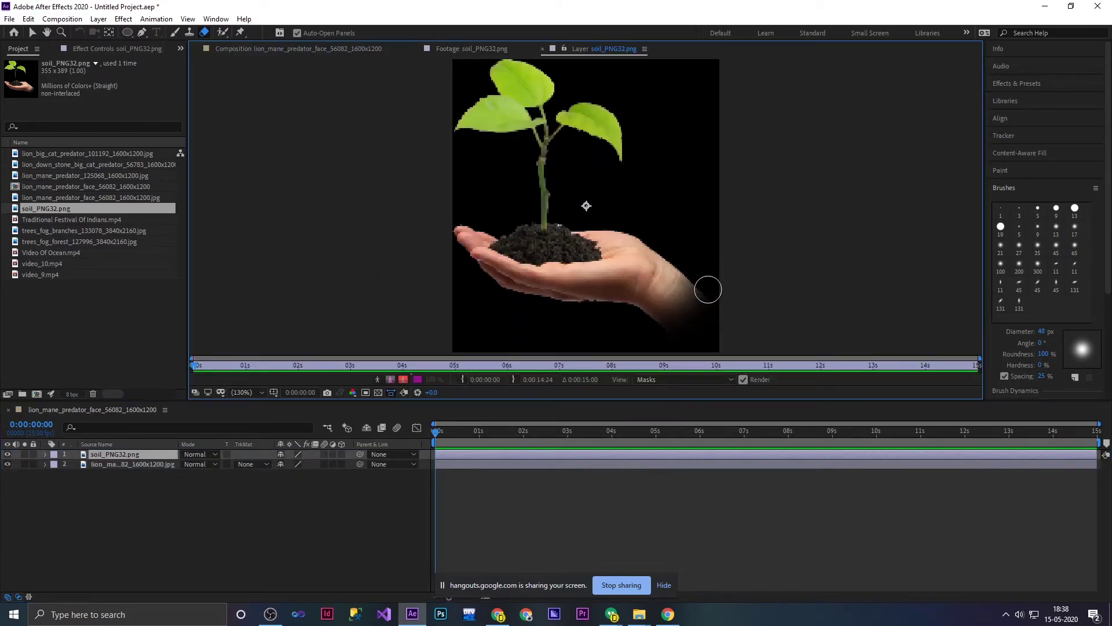
mouse_move(708, 289)
mouse_down()
mouse_move(659, 264)
mouse_move(689, 281)
mouse_up()
mouse_move(637, 314)
mouse_down()
mouse_move(654, 272)
mouse_move(603, 286)
mouse_move(467, 233)
mouse_move(532, 277)
mouse_move(500, 235)
mouse_up()
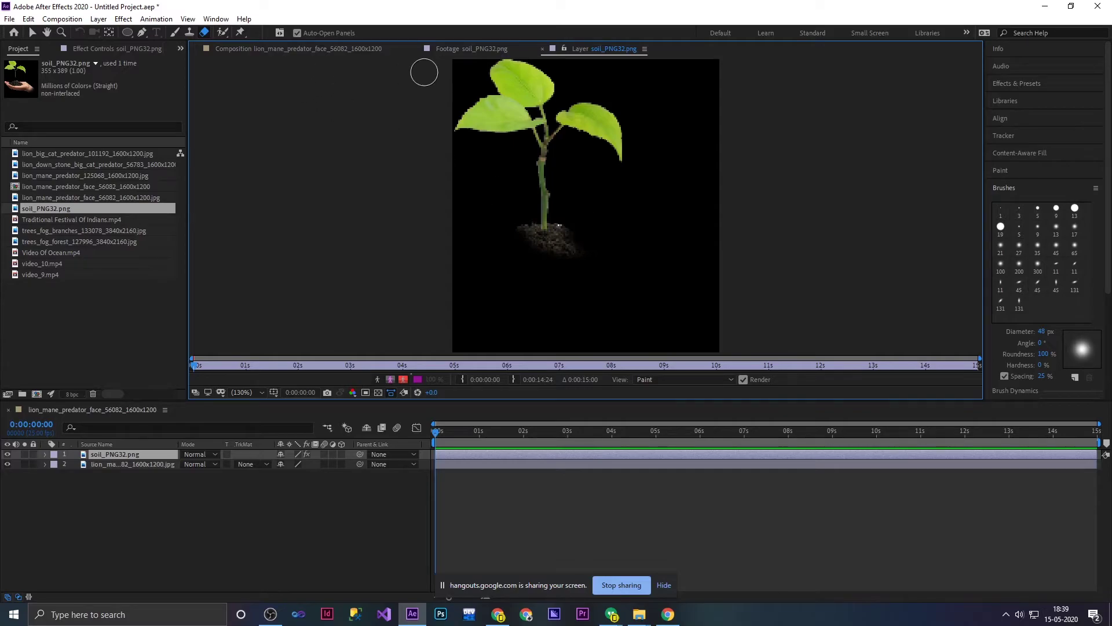
click(457, 49)
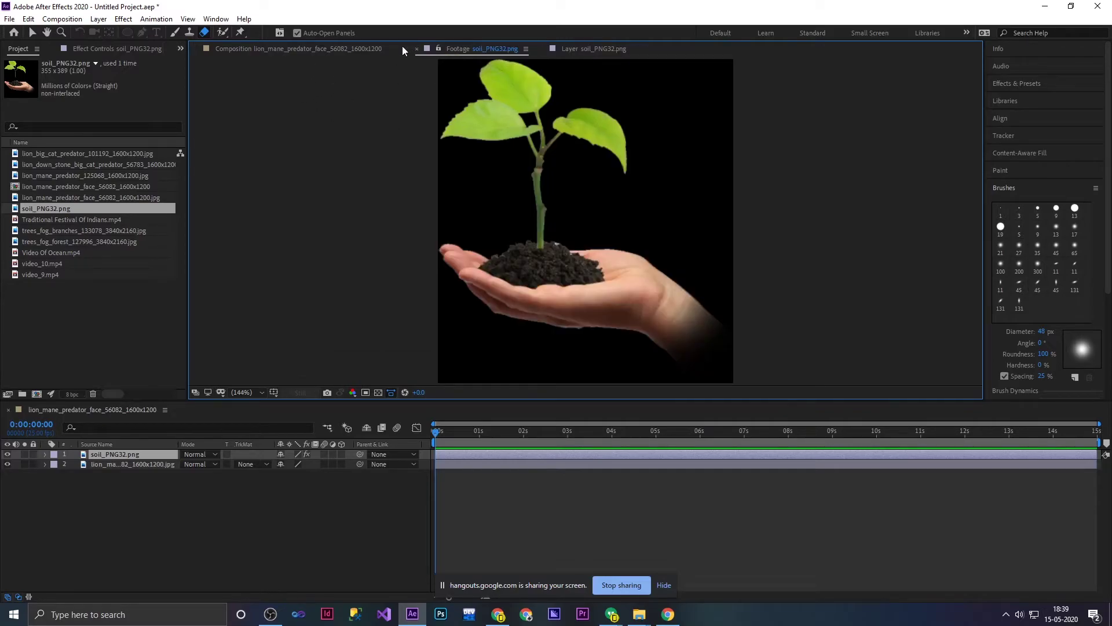
Back in the lion composition, move the plant to the lower right and scrub the timeline.
click(325, 48)
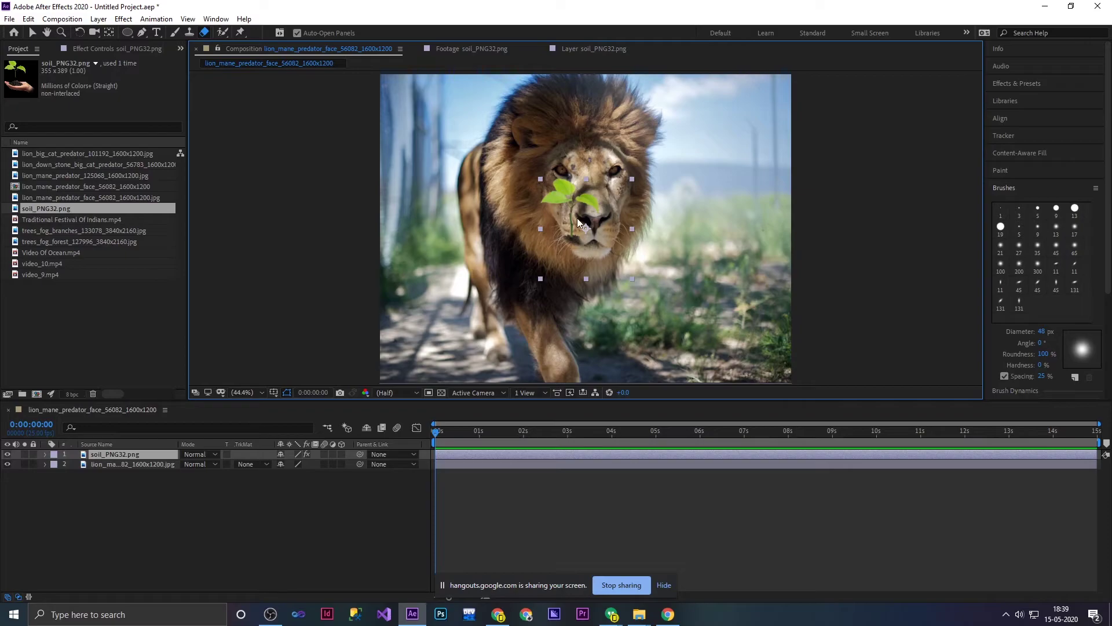
drag(577, 218, 713, 331)
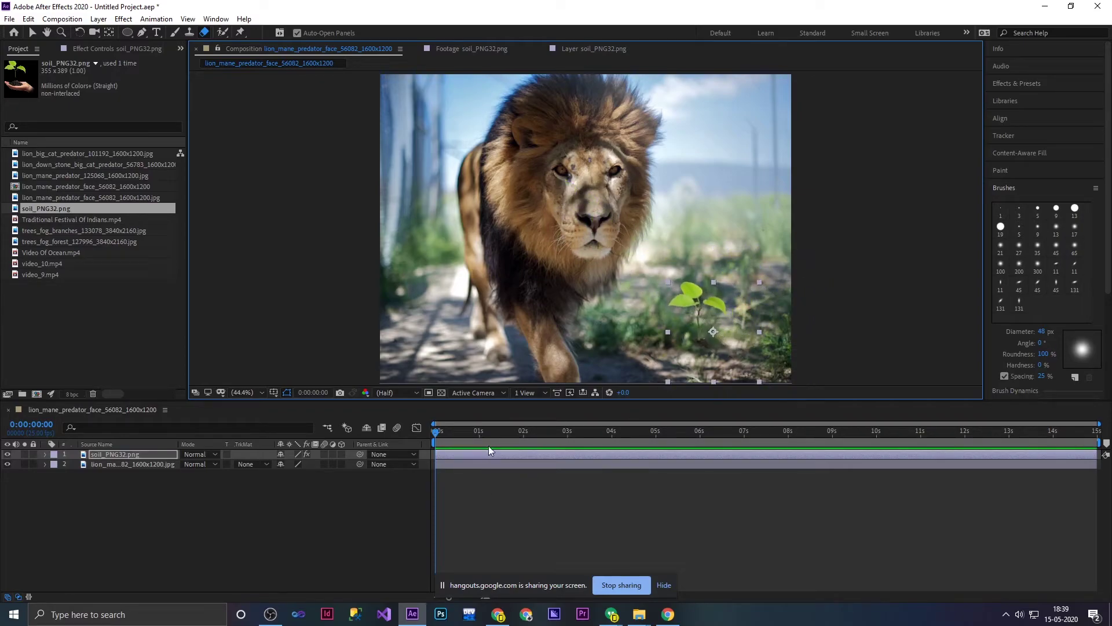
mouse_move(489, 429)
mouse_down()
mouse_move(1055, 428)
mouse_move(436, 429)
mouse_up()
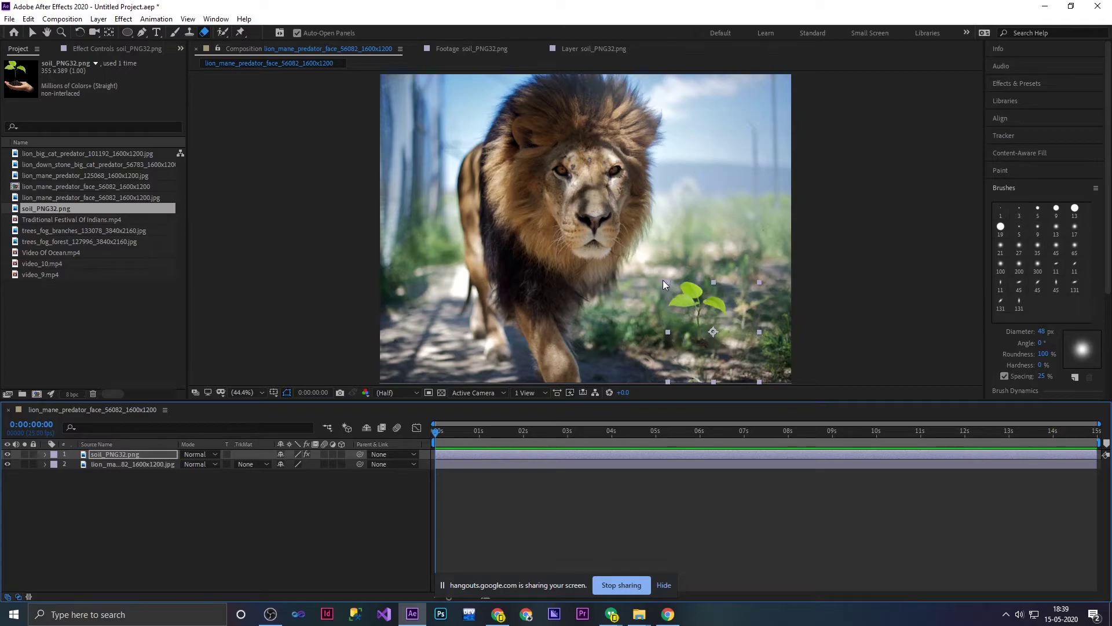
Enlarge the plant about 2.5 times, shift it further right and down, then select the lion layer.
drag(668, 283, 503, 210)
drag(666, 264, 716, 285)
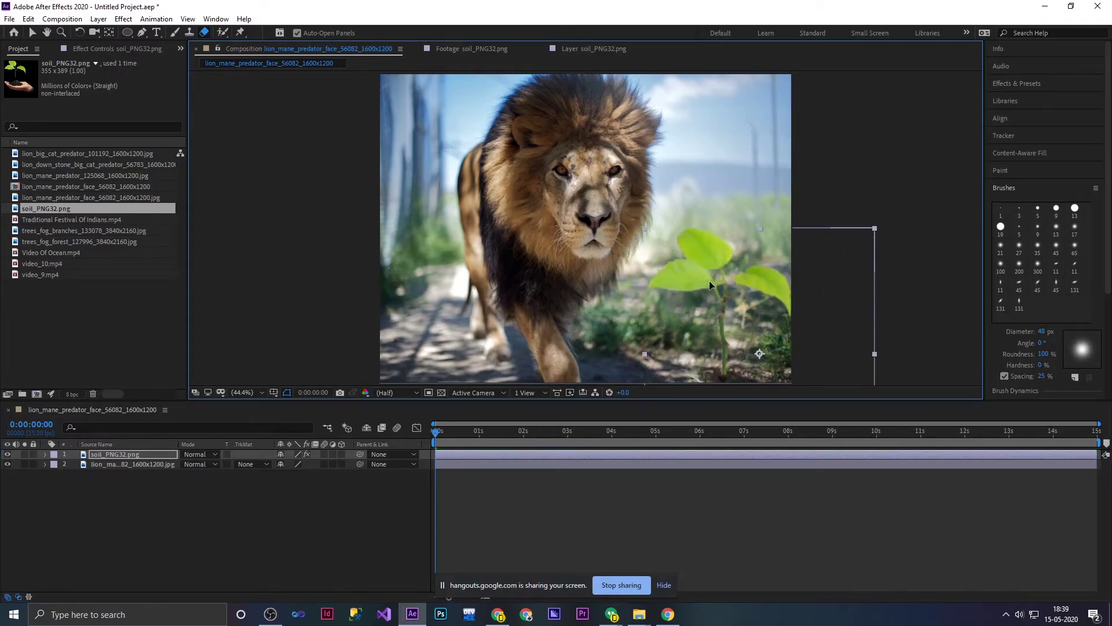
click(952, 270)
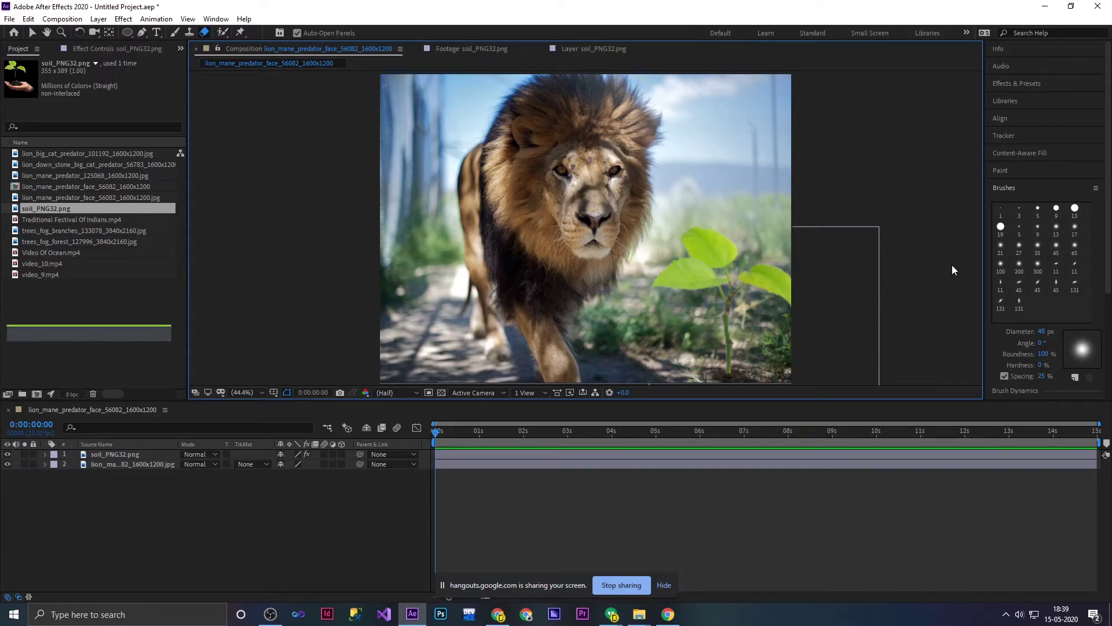
click(603, 158)
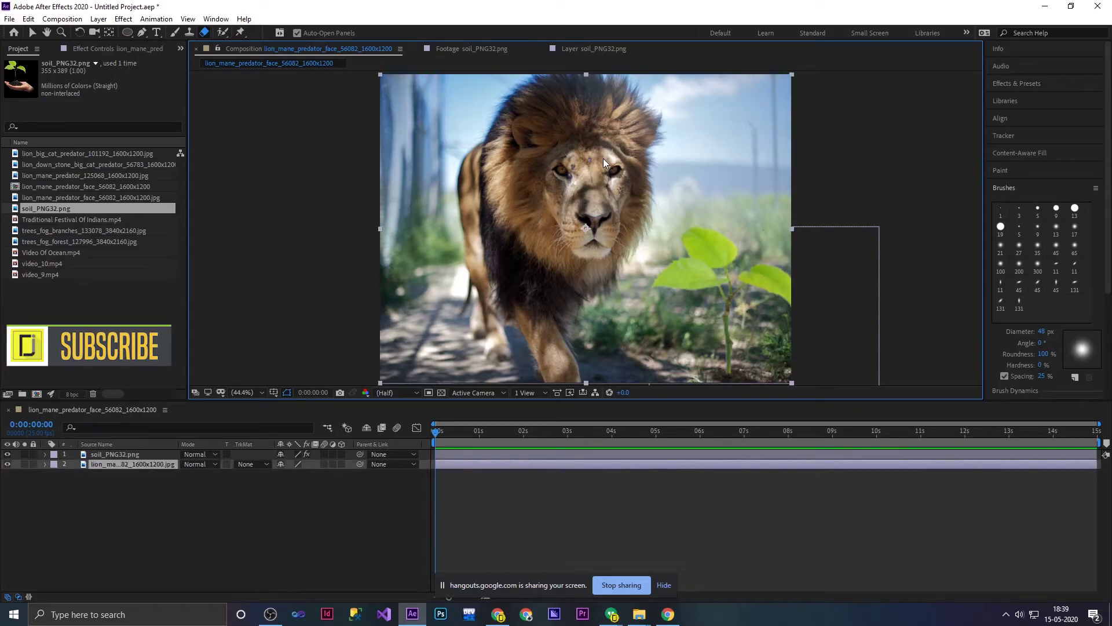
Open the lion layer and erase along its left side, enlarging the brush to about 105 px.
double_click(603, 159)
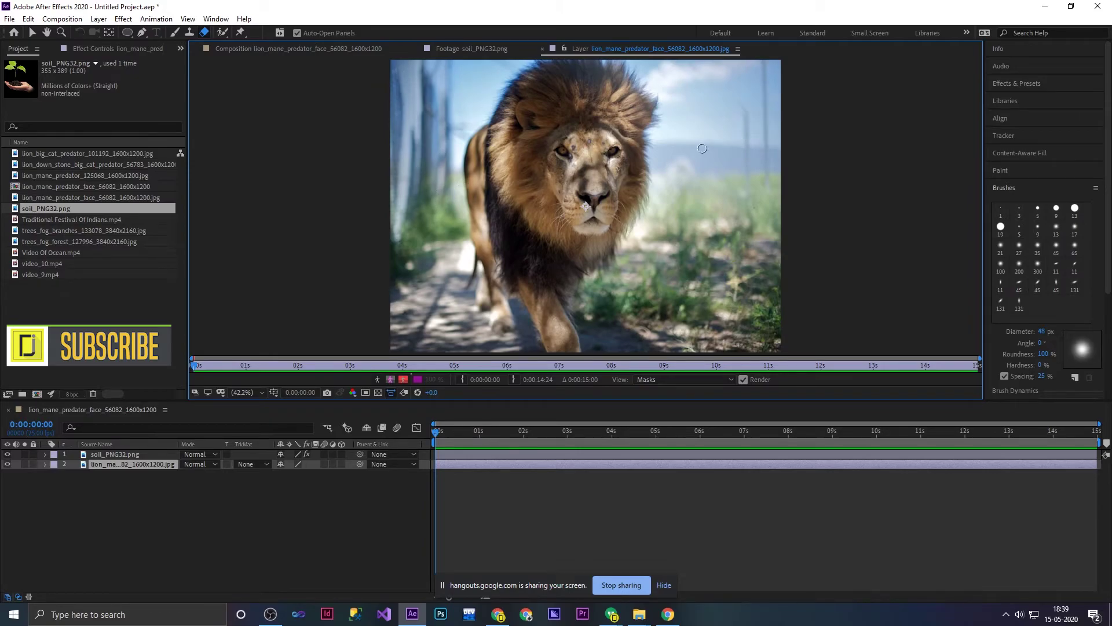
drag(439, 150, 431, 292)
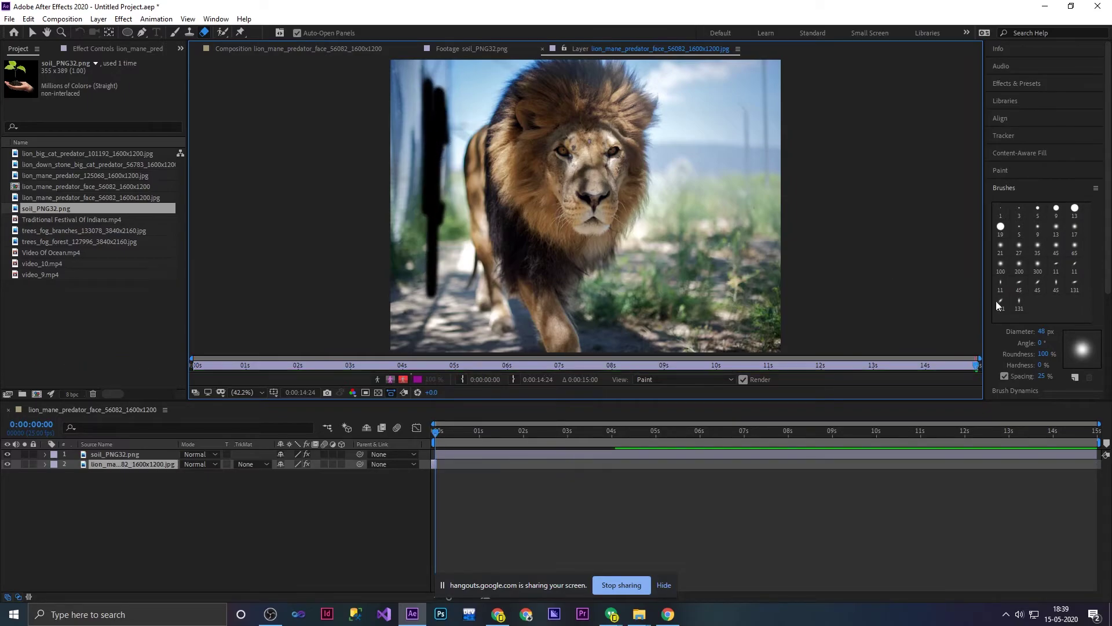
drag(1038, 332, 1083, 335)
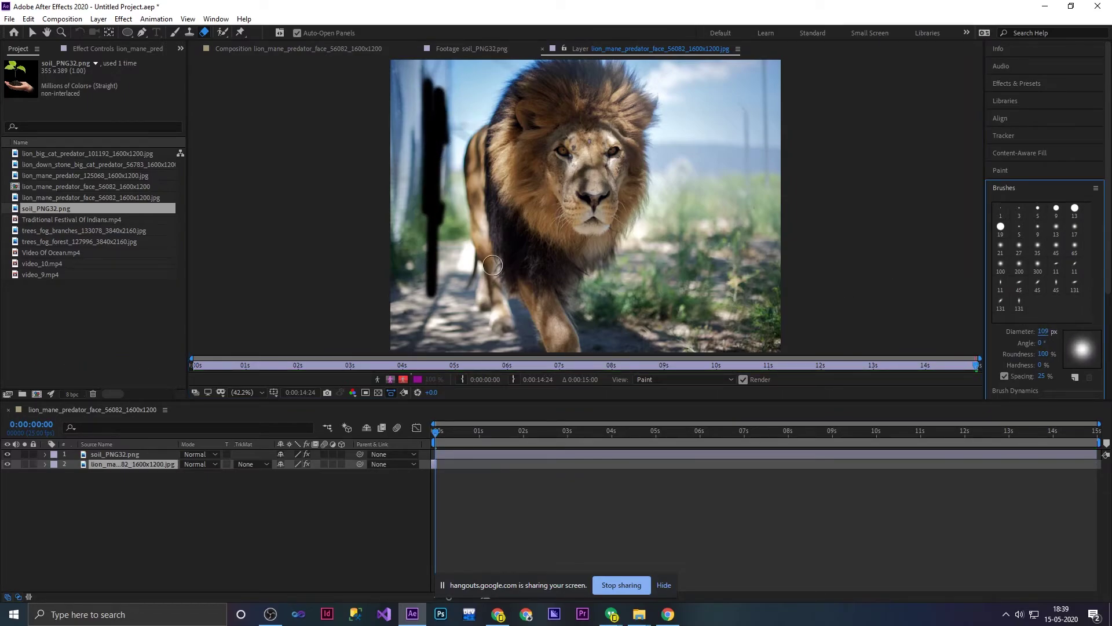
mouse_move(436, 284)
mouse_down()
mouse_move(467, 58)
mouse_move(394, 212)
mouse_up()
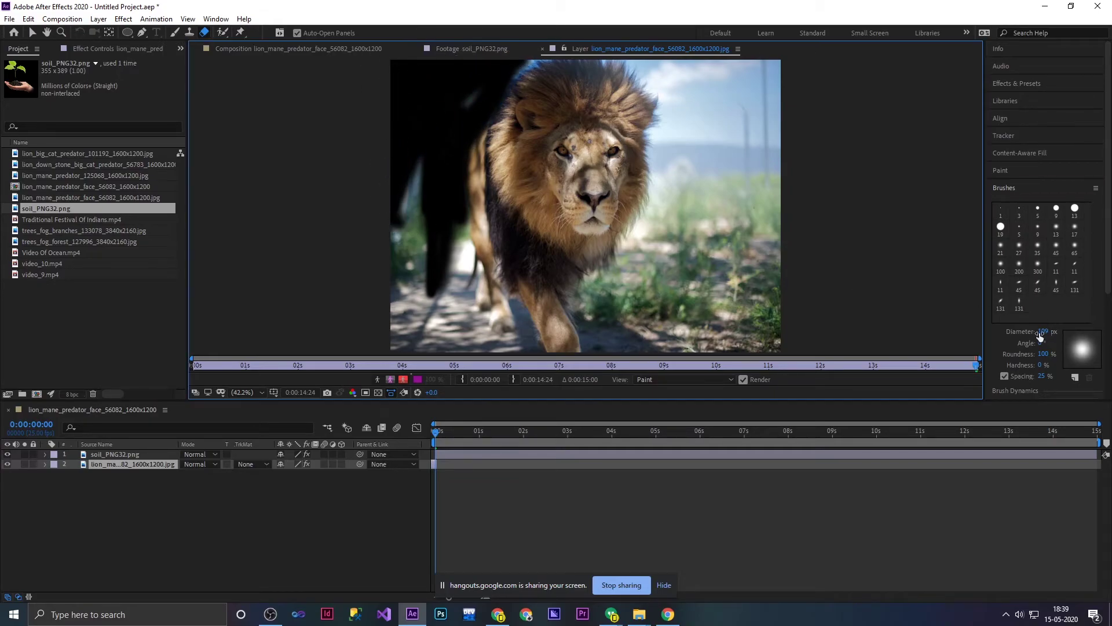
Enlarge the eraser to about 193 px and erase the remaining background around the lion.
drag(1041, 332, 1106, 332)
drag(325, 256, 411, 343)
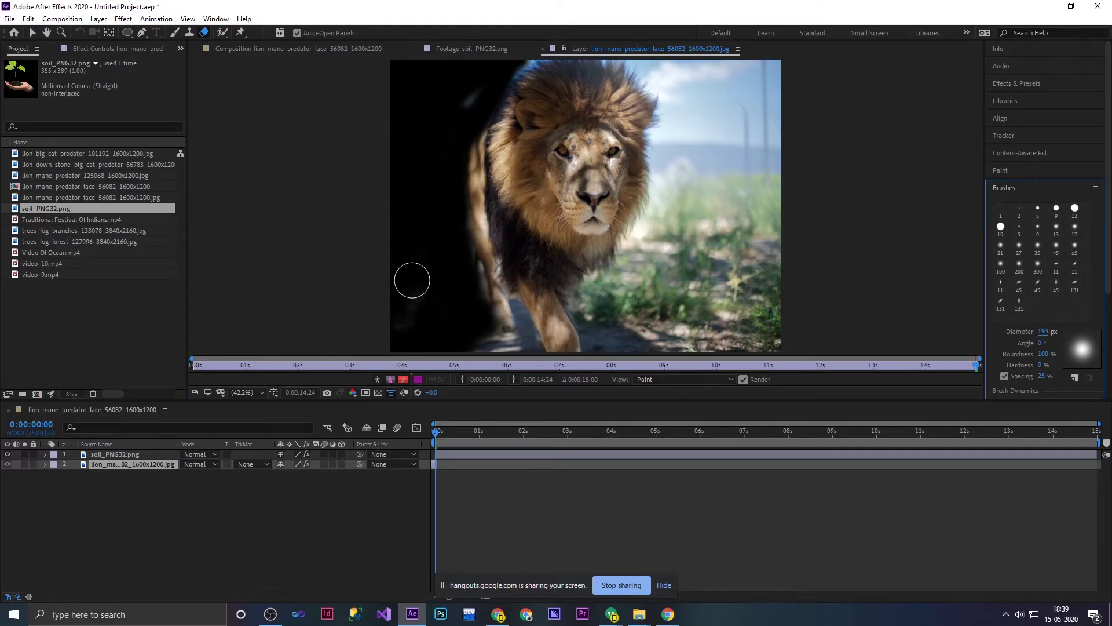
mouse_move(412, 343)
mouse_down()
mouse_move(500, 35)
mouse_move(650, 176)
mouse_move(708, 360)
mouse_move(744, 315)
mouse_move(713, 325)
mouse_move(673, 294)
mouse_move(686, 151)
mouse_move(630, 313)
mouse_up()
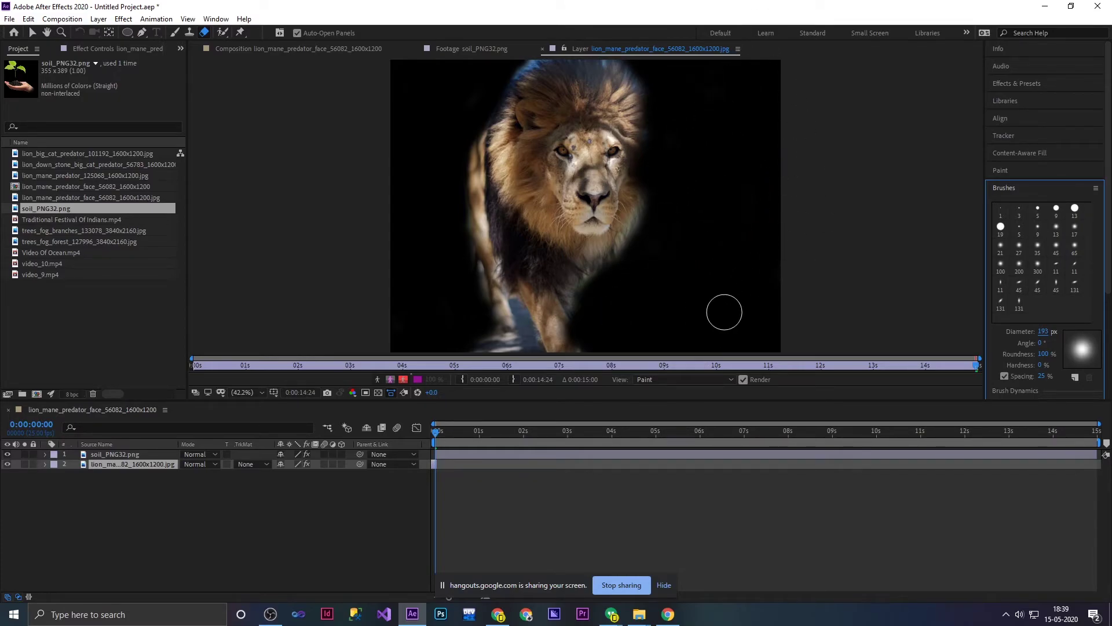
mouse_move(414, 330)
mouse_down()
mouse_move(489, 340)
mouse_move(464, 142)
mouse_move(485, 246)
mouse_move(464, 209)
mouse_move(485, 368)
mouse_move(499, 310)
mouse_move(512, 311)
mouse_move(427, 157)
mouse_up()
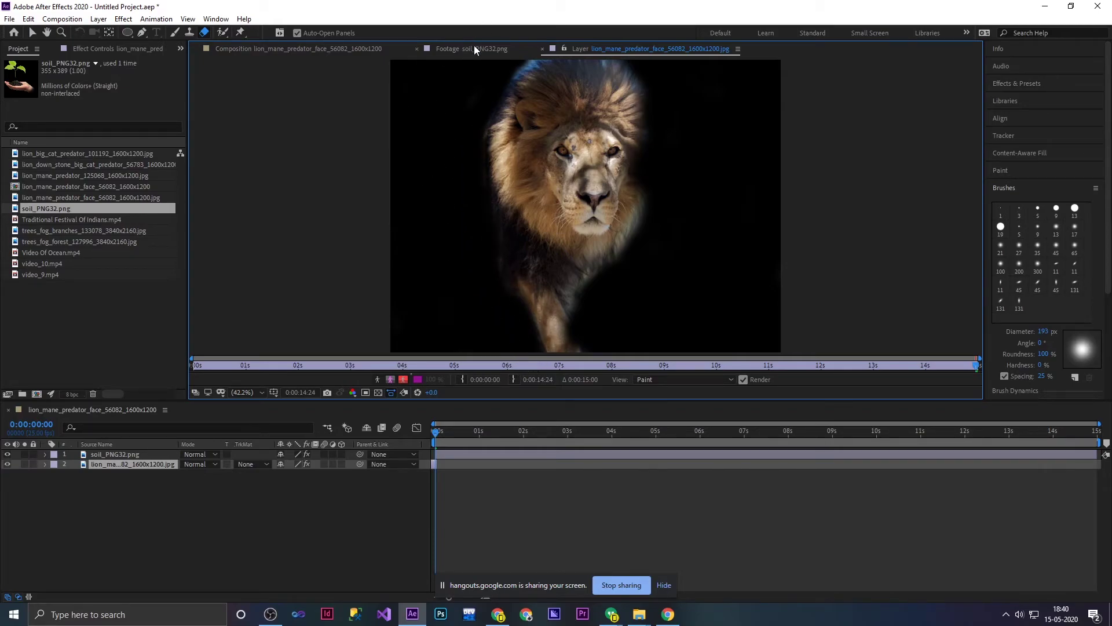
Add the trees_fog_branches image from the Project panel to the composition as layer 3.
click(333, 44)
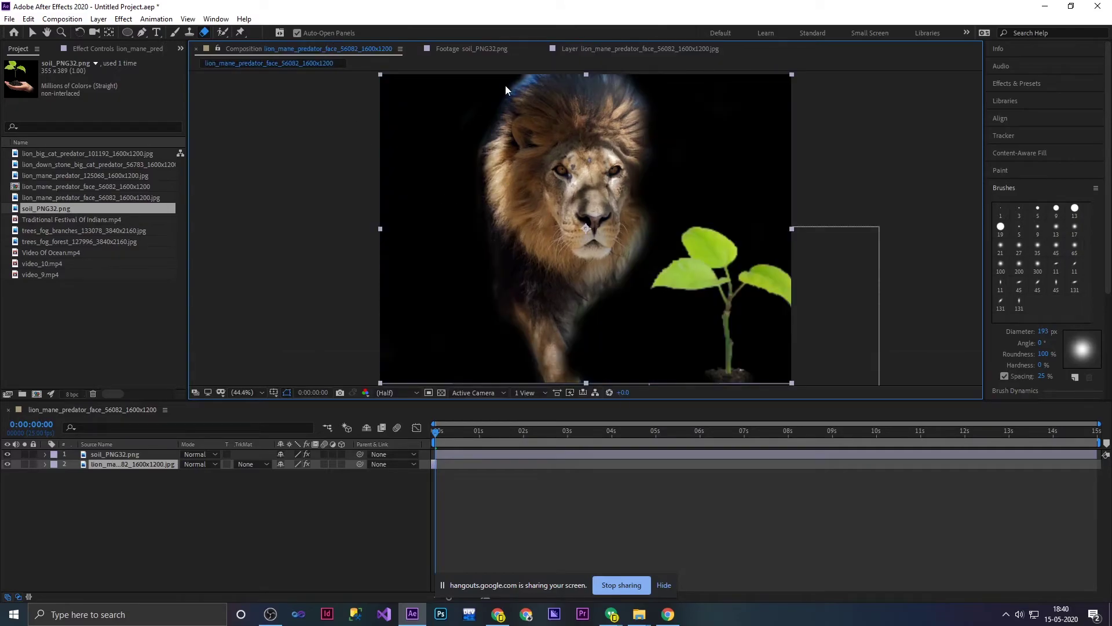
click(96, 198)
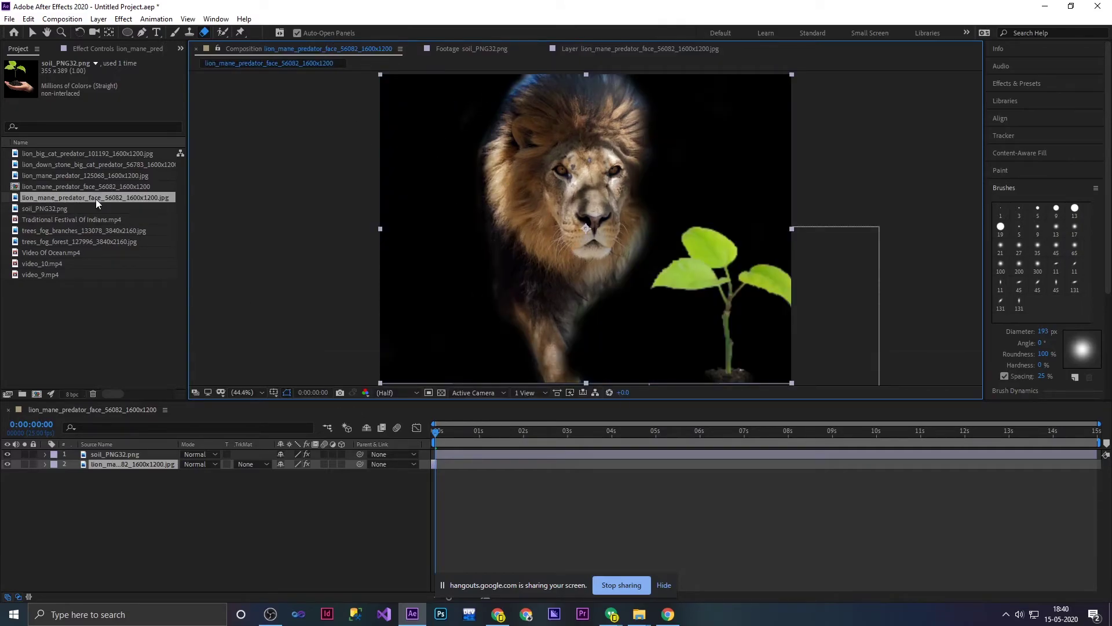
click(95, 175)
click(96, 219)
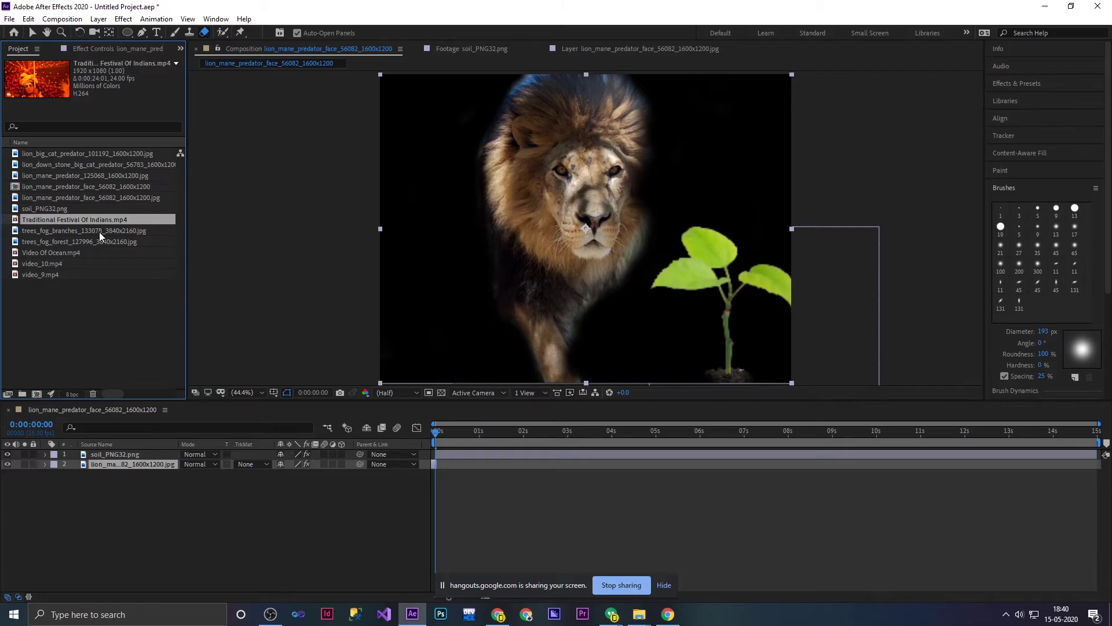
mouse_move(99, 230)
mouse_down()
mouse_move(112, 481)
mouse_move(140, 475)
mouse_up()
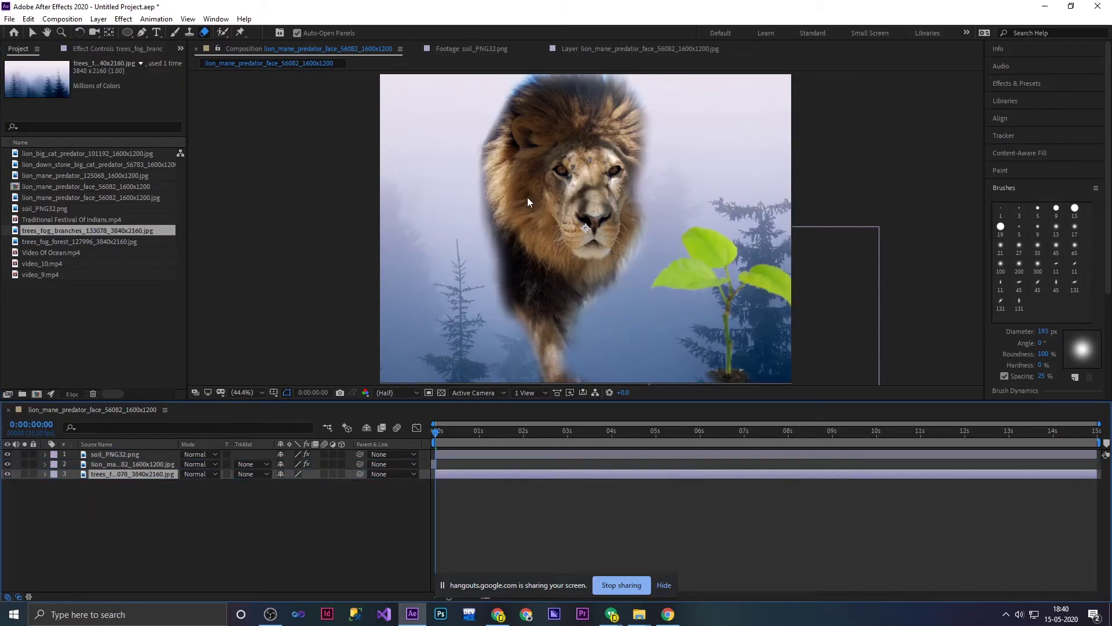
Erase broad zigzag streaks across the foggy trees layer and view the composition.
double_click(722, 134)
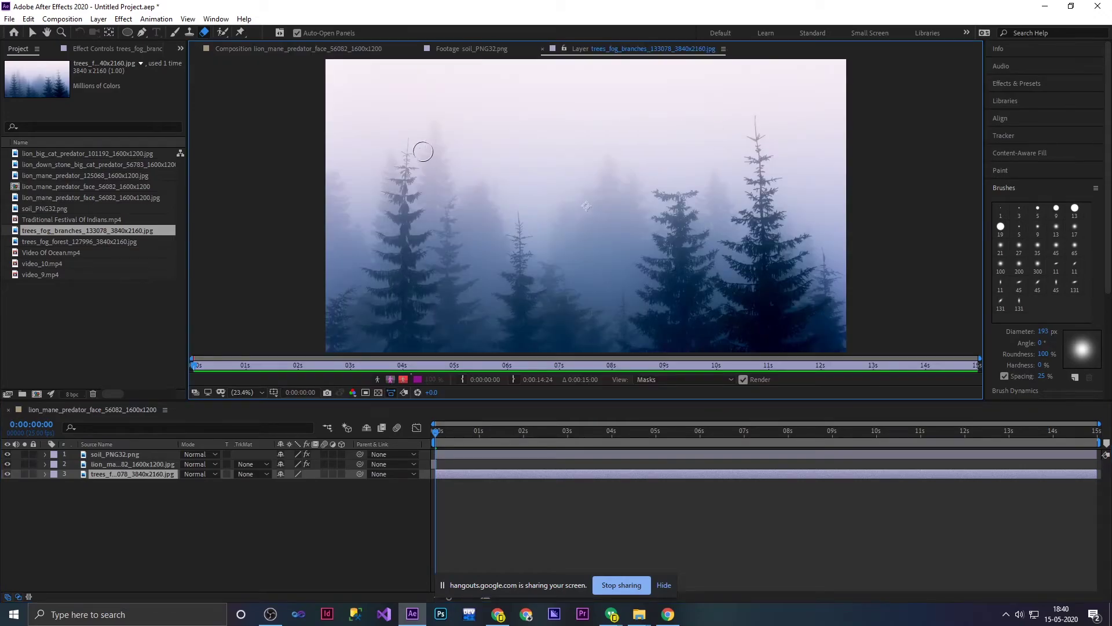
mouse_move(446, 145)
mouse_down()
mouse_move(790, 163)
mouse_move(650, 285)
mouse_move(368, 194)
mouse_move(371, 313)
mouse_move(607, 315)
mouse_up()
click(336, 48)
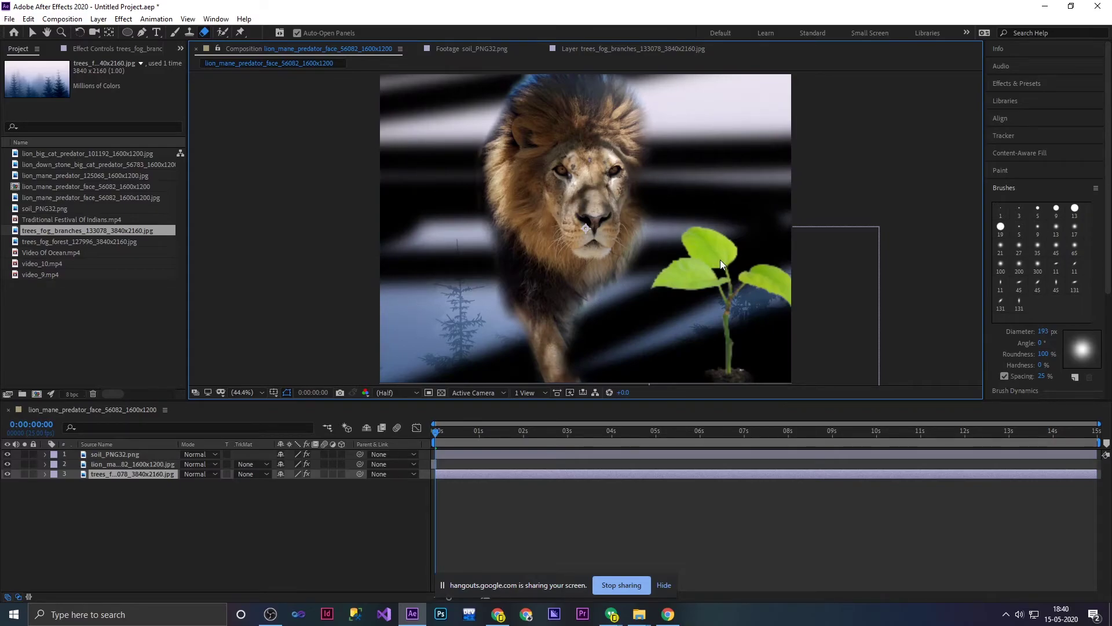
Delete the lion, sapling and foggy-trees layers, then add Video Of Ocean.mp4 to the timeline.
click(123, 457)
key(Delete)
click(123, 457)
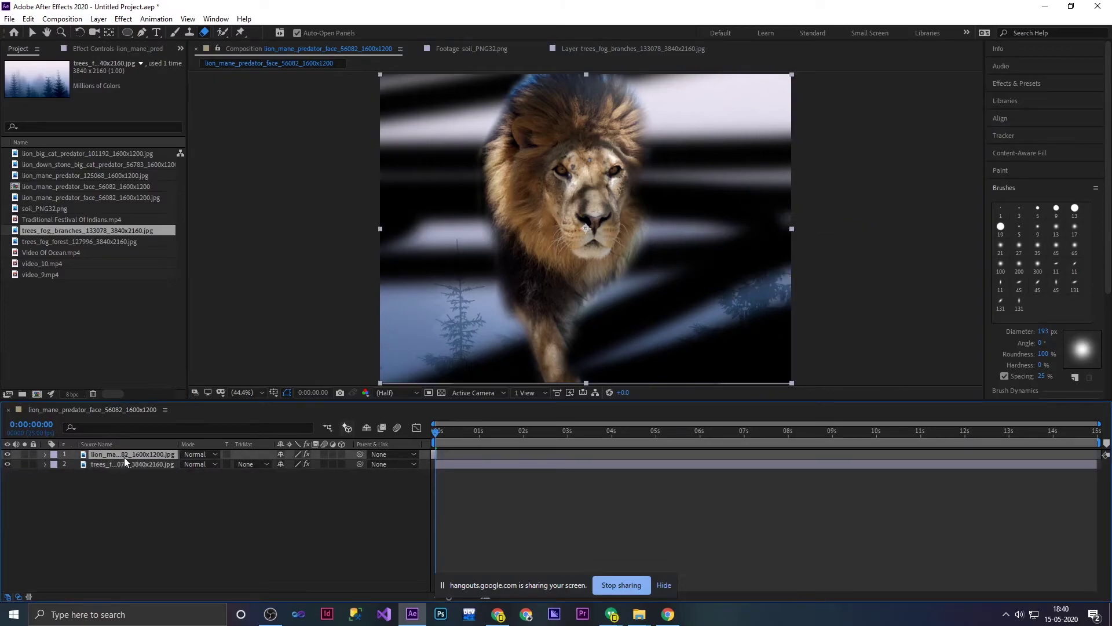
key(Delete)
click(125, 458)
key(Delete)
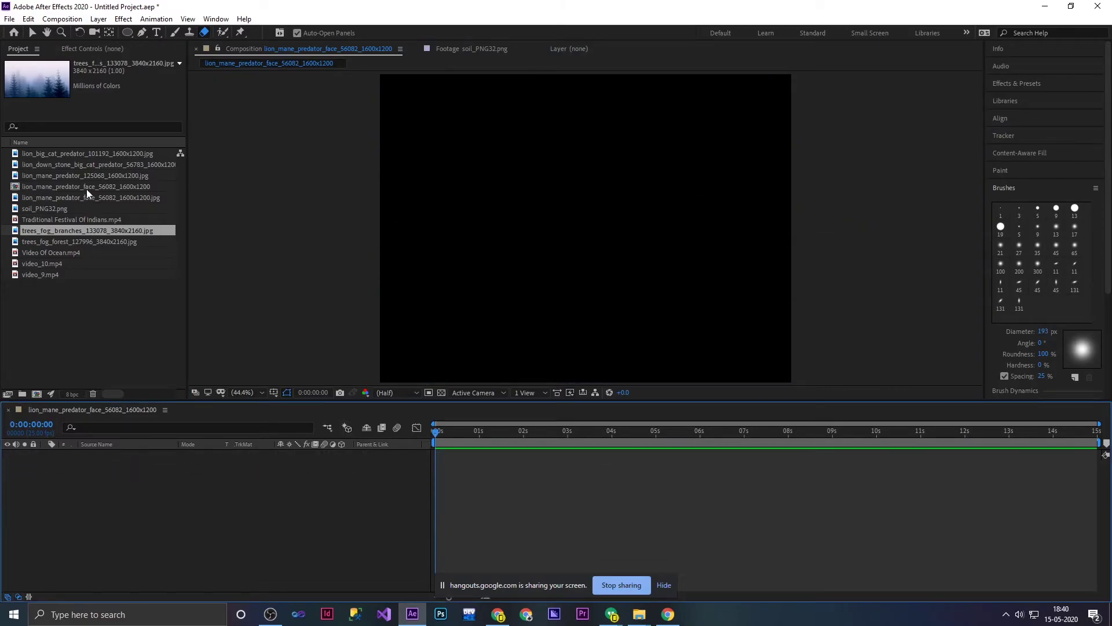
click(85, 198)
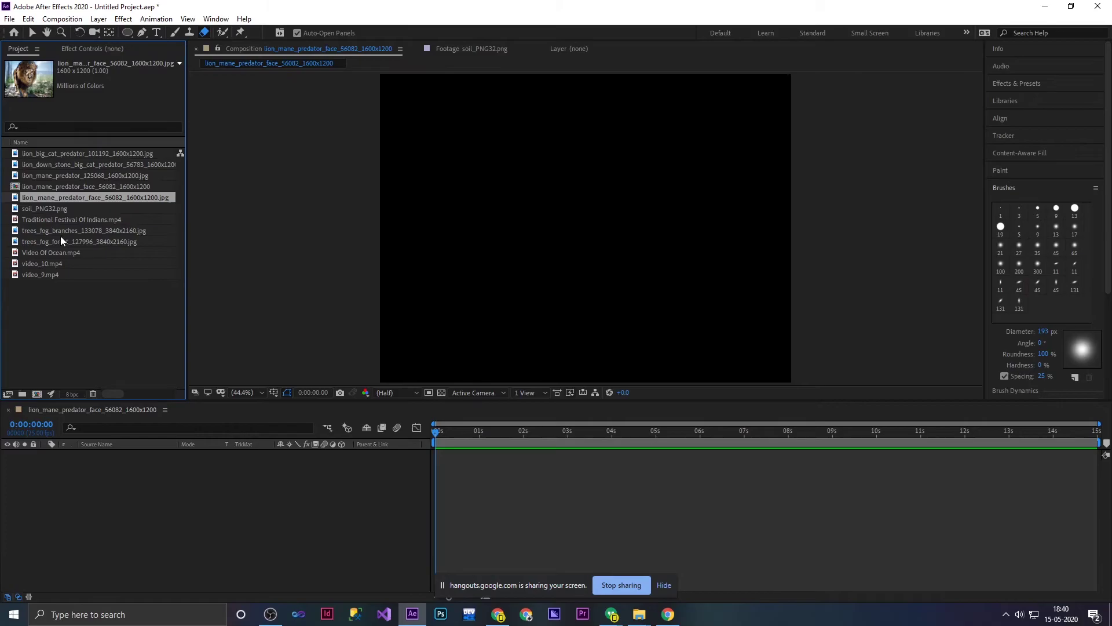
drag(48, 252, 64, 456)
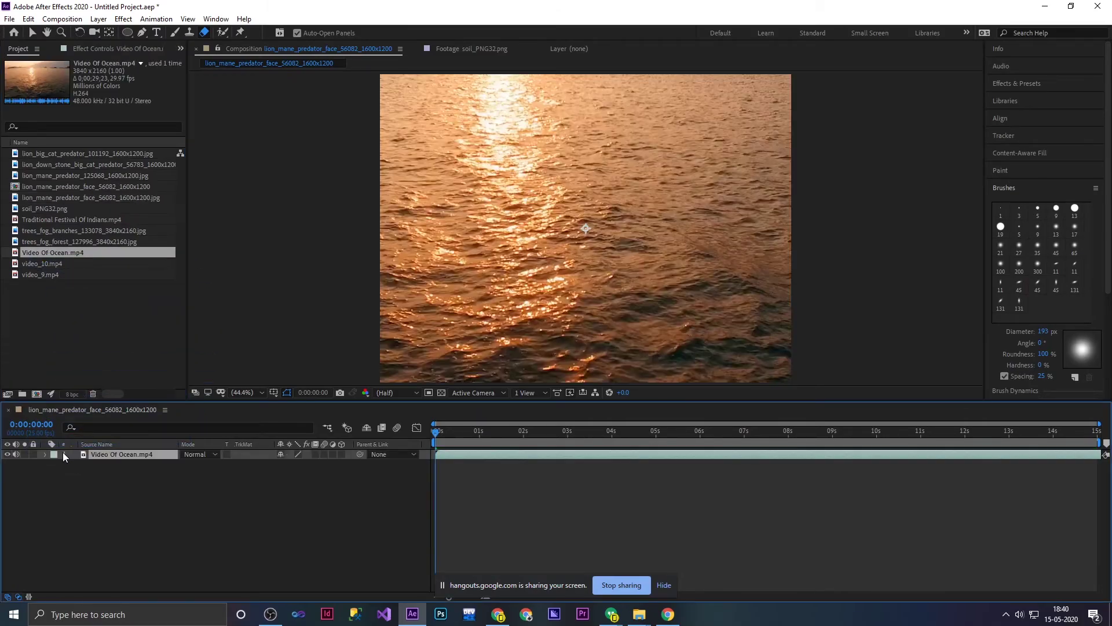
Erase the sky and horizon streaks from the ocean layer, then return to the composition.
key(space)
double_click(127, 455)
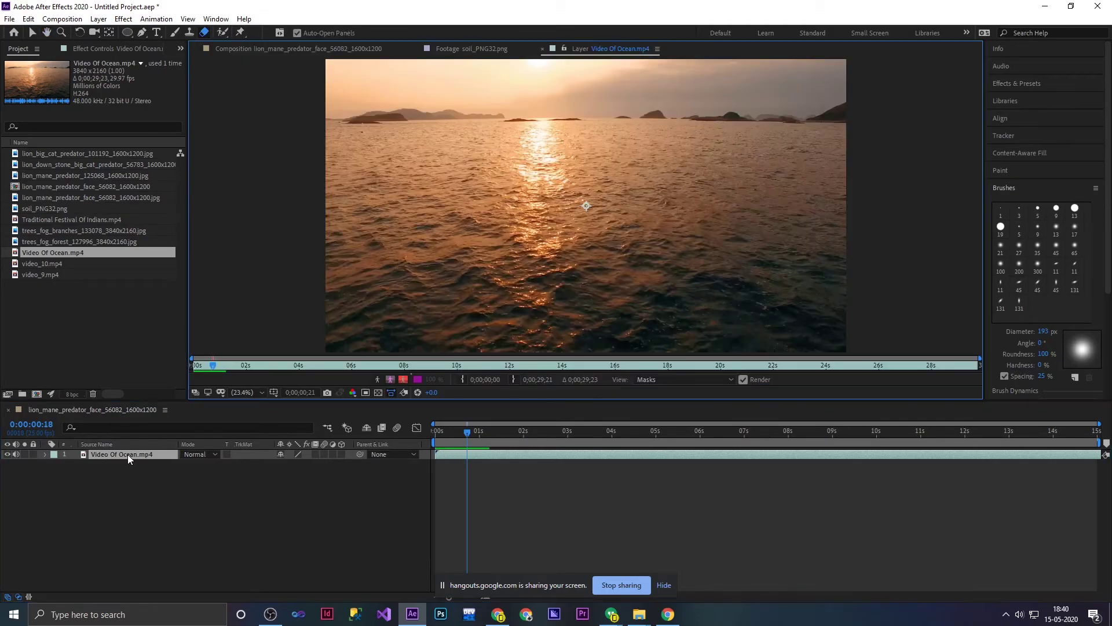
mouse_move(501, 152)
mouse_down()
mouse_move(395, 158)
mouse_move(381, 74)
mouse_move(557, 79)
mouse_move(737, 142)
mouse_move(737, 161)
mouse_move(723, 141)
mouse_up()
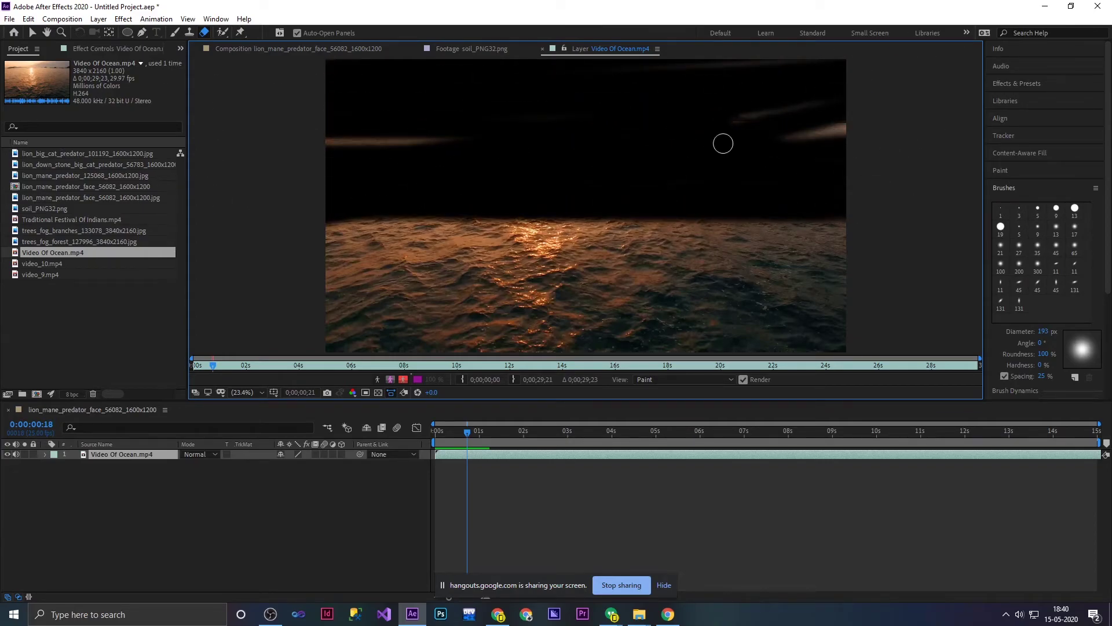
drag(321, 128, 336, 139)
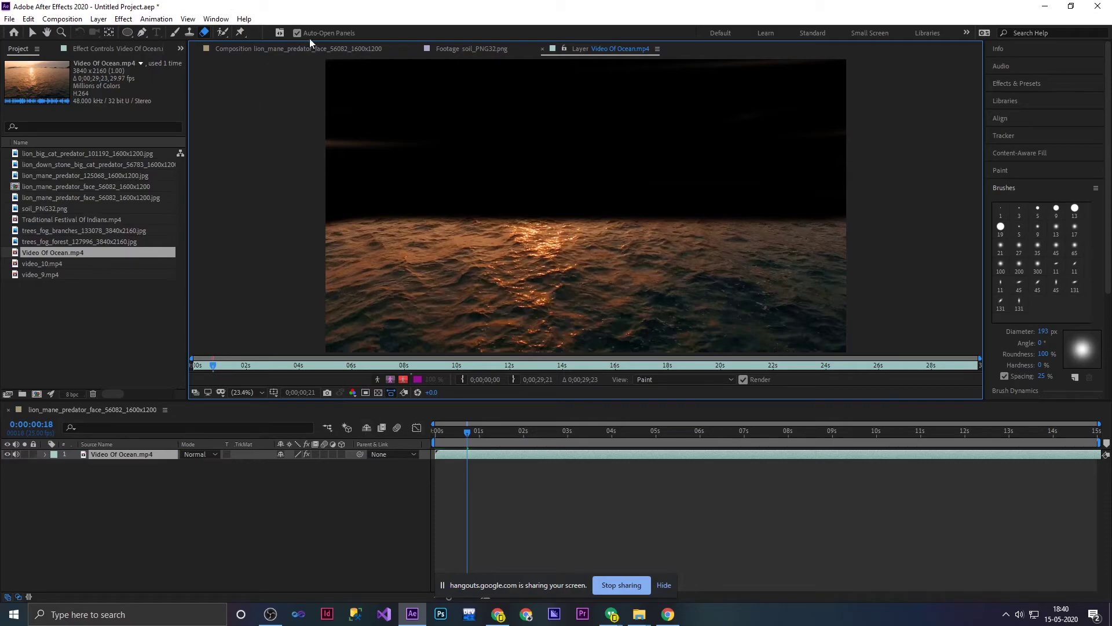
click(264, 48)
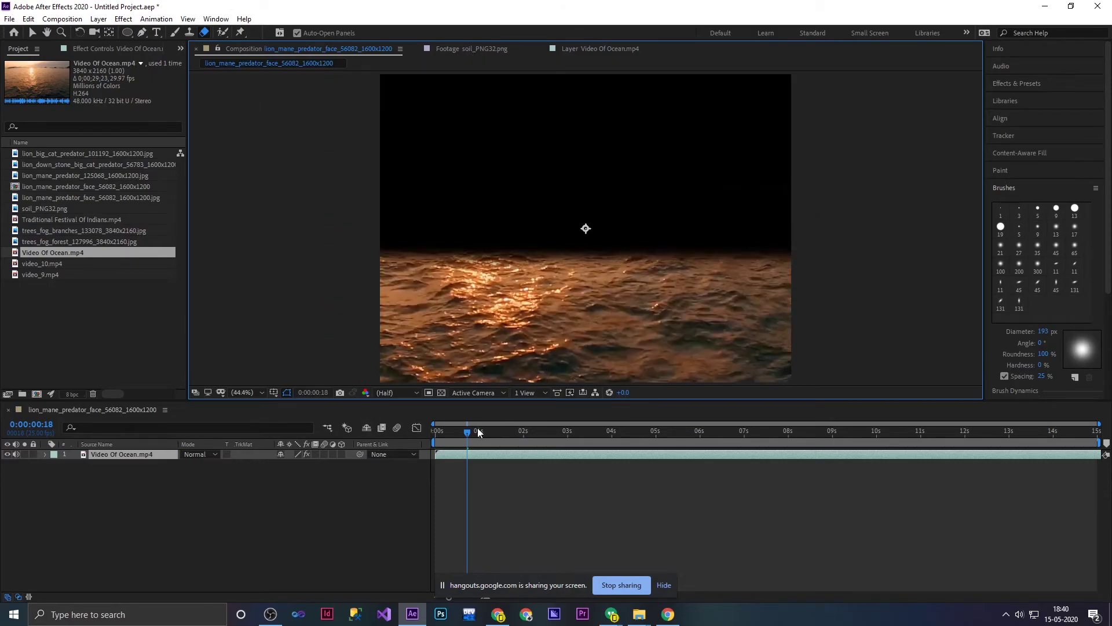
Scrub and preview the ocean clip to check the erased sky.
drag(477, 432, 380, 435)
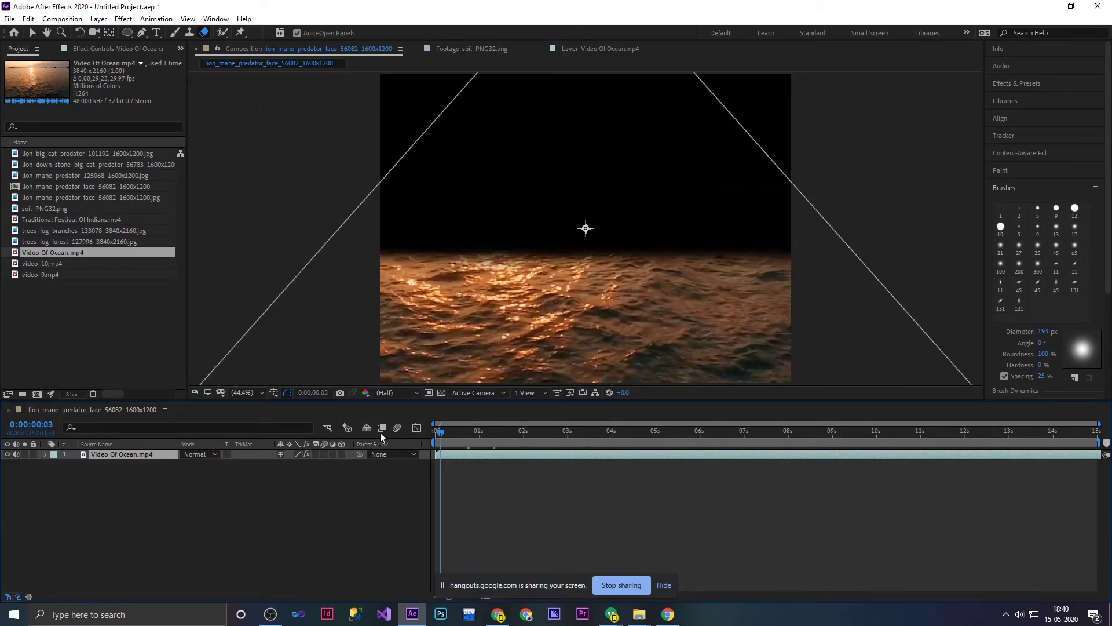
key(space)
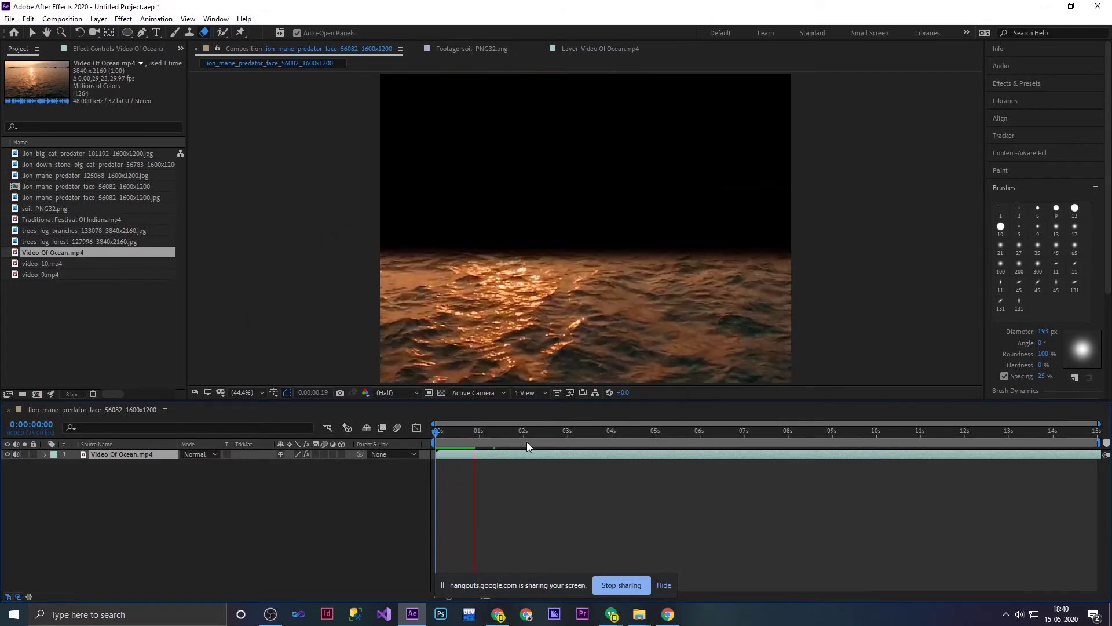
mouse_move(494, 438)
mouse_down()
mouse_move(869, 445)
mouse_move(61, 401)
mouse_up()
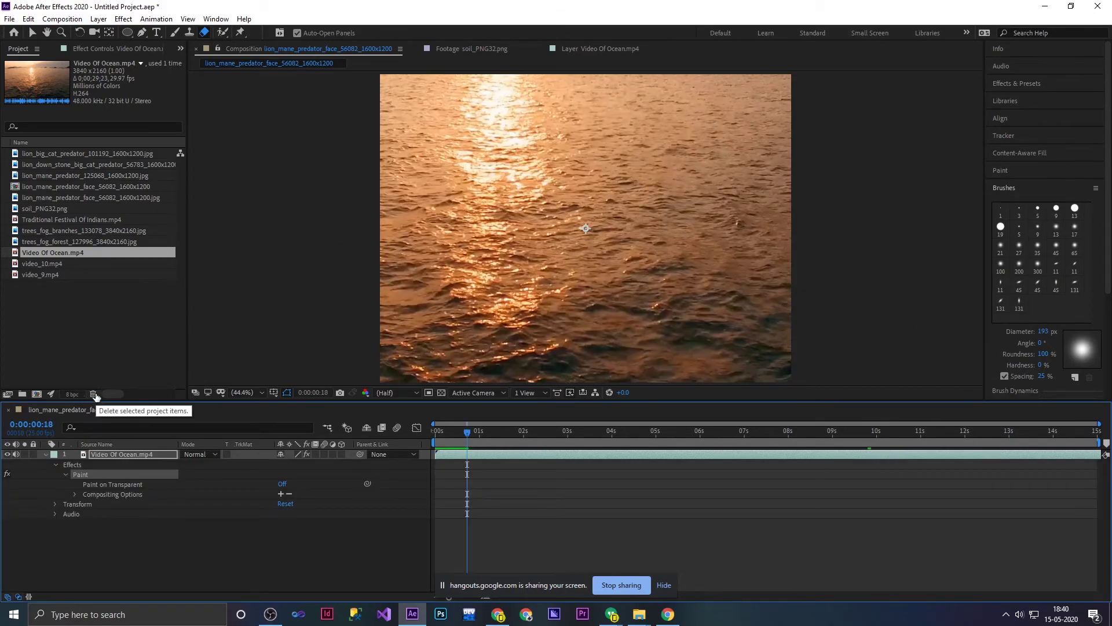
Delete the ocean layer, re-add it, delete it again, and select video_10.mp4.
key(Delete)
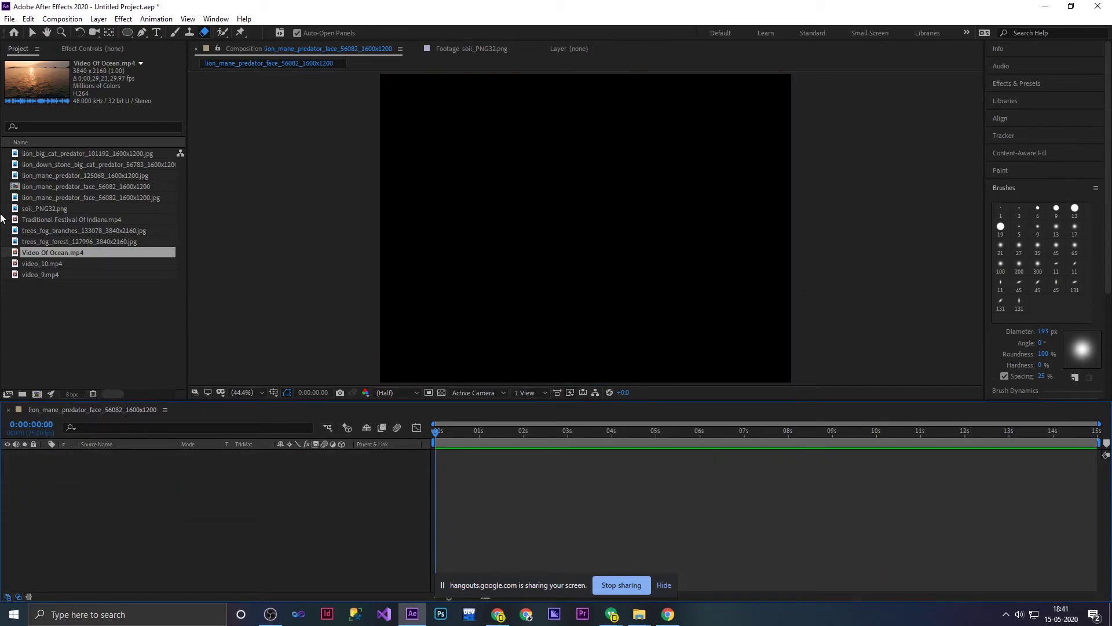
drag(57, 252, 50, 467)
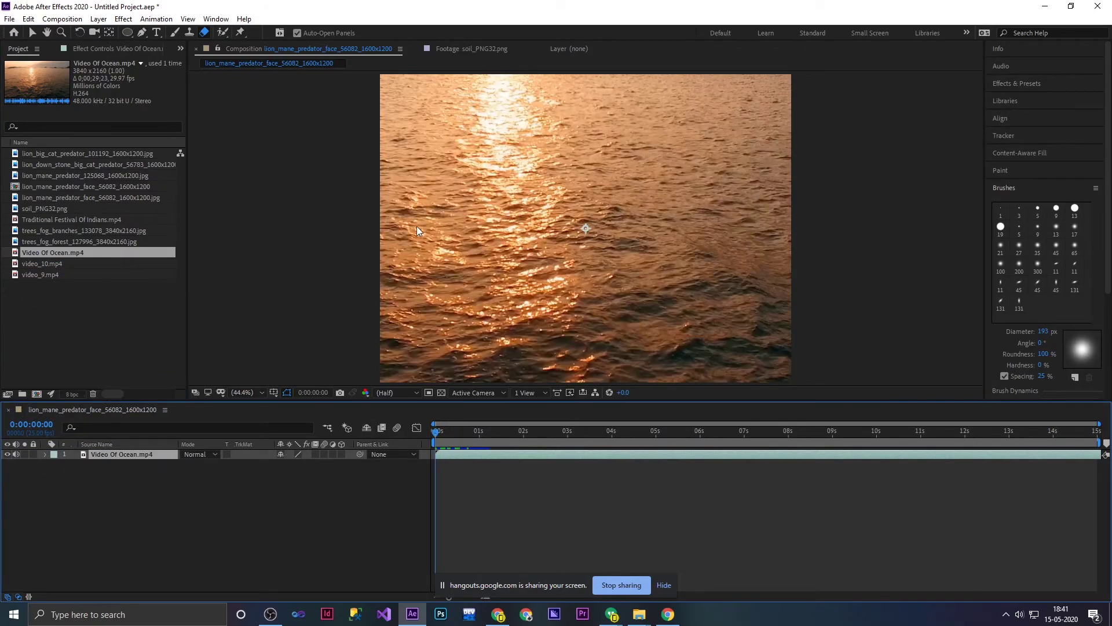
key(Delete)
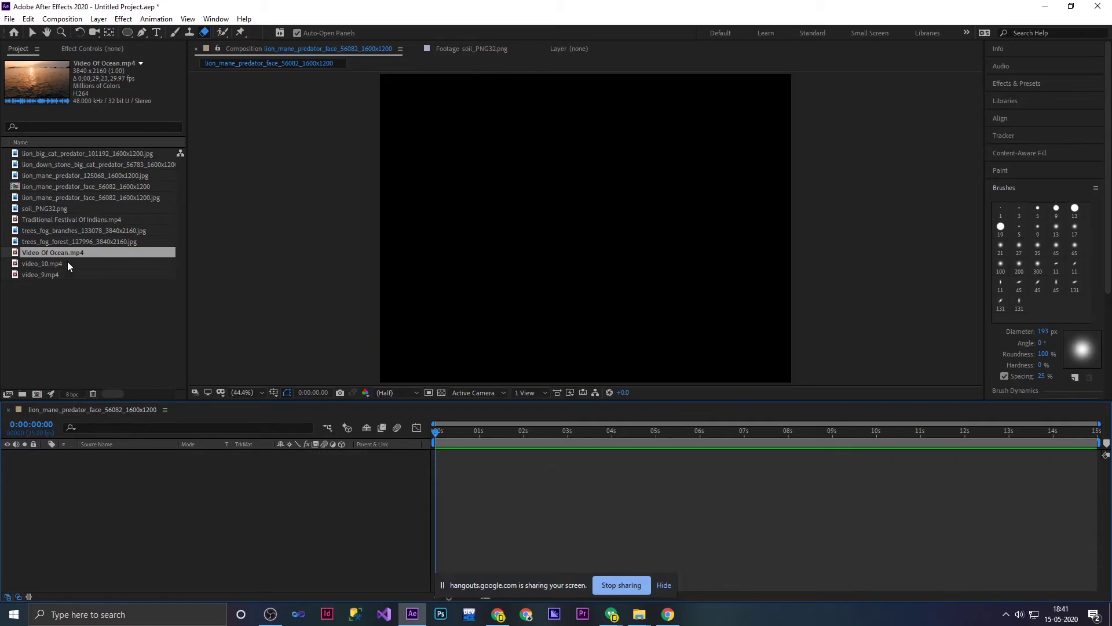
click(44, 264)
Add video_9.mp4 to the composition and enlarge it with a corner handle.
click(44, 274)
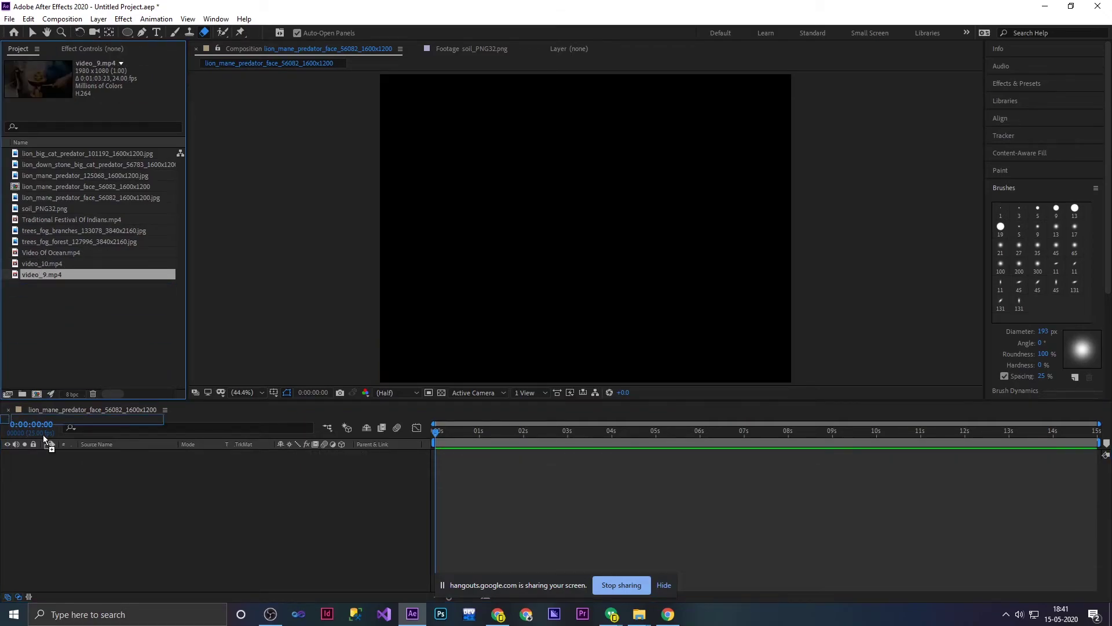
drag(54, 277, 47, 467)
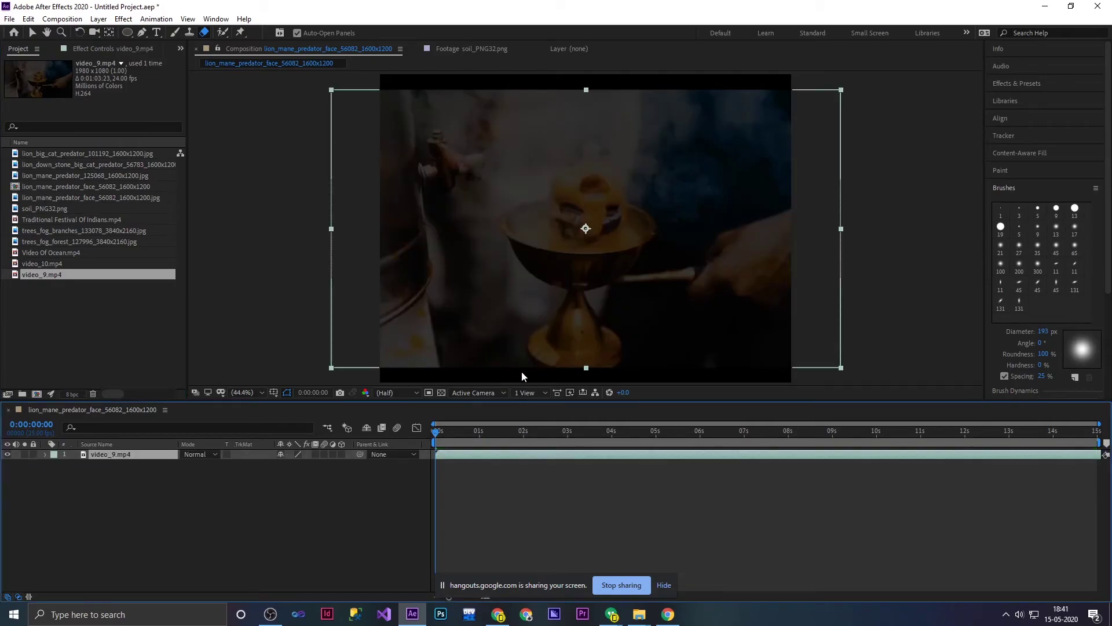
drag(840, 367, 876, 385)
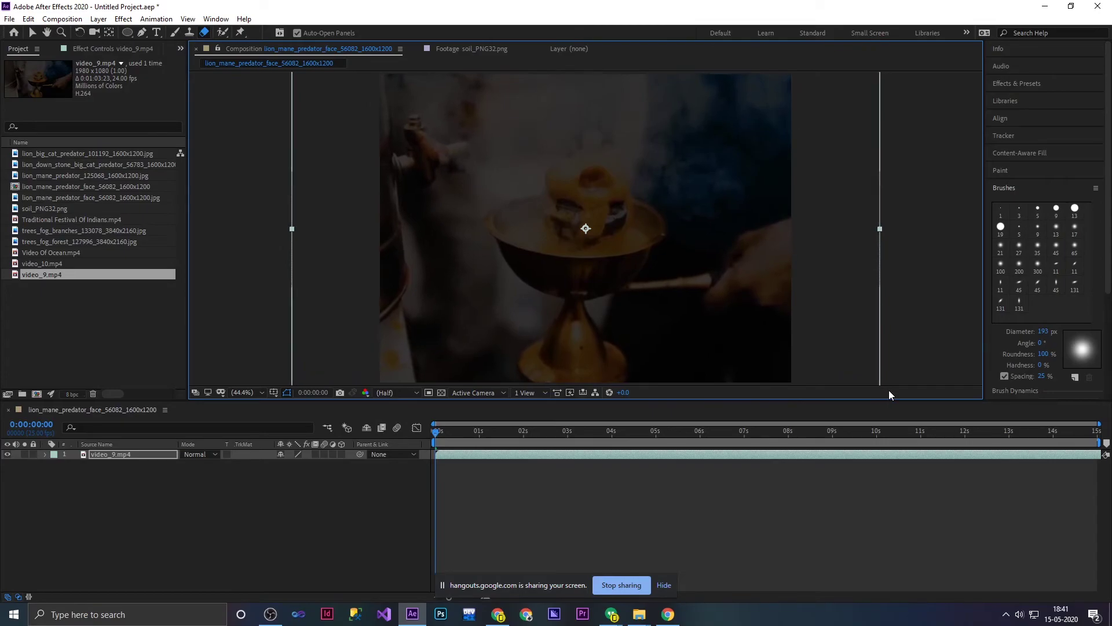
Zoom the viewer out to 25%, move to 1 second, and open the video_9 layer.
key(comma)
key(comma)
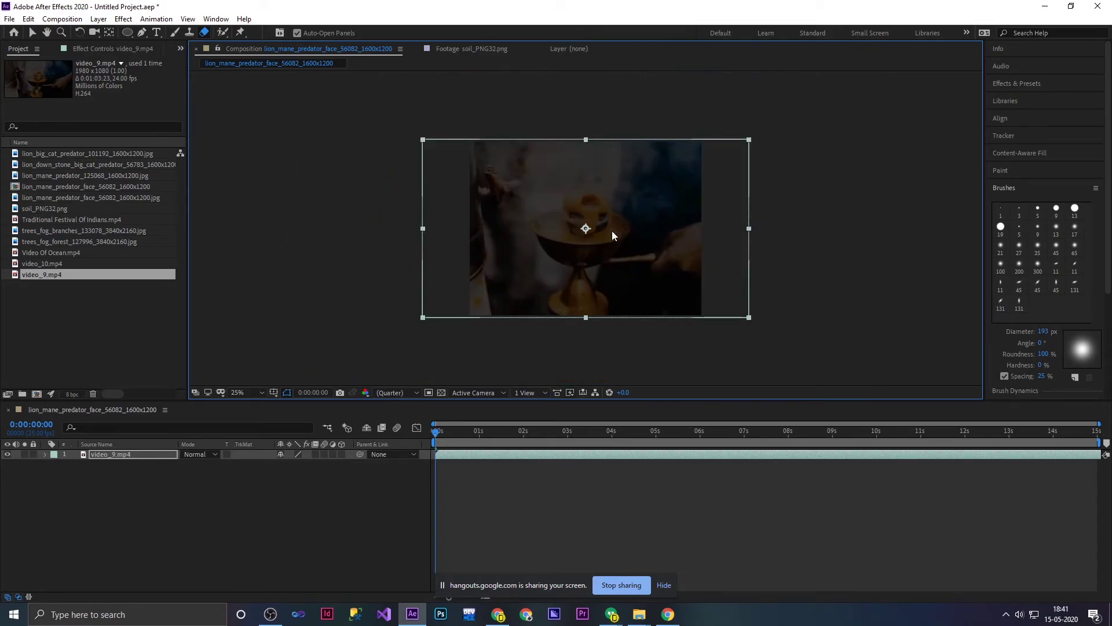
click(479, 432)
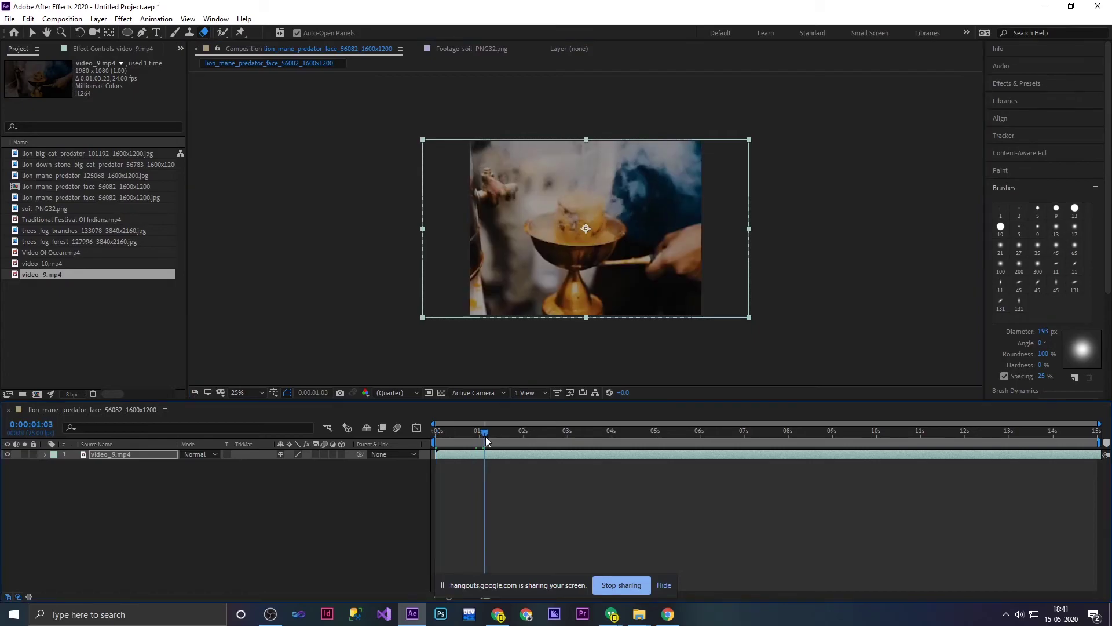
double_click(619, 213)
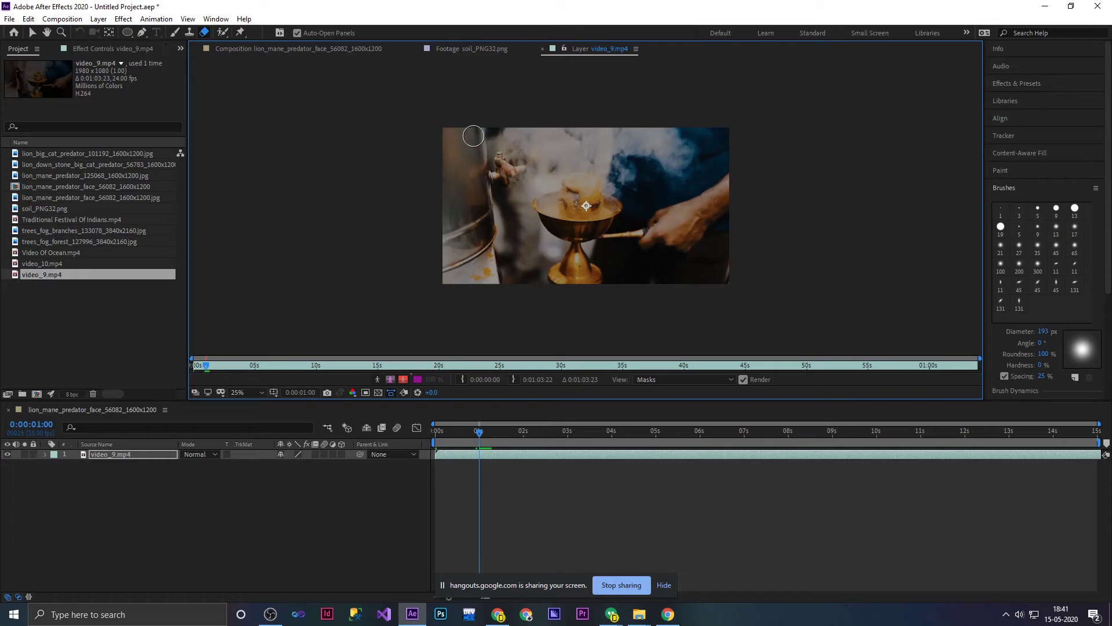
Undo the earlier eraser stroke and go back to the layer's first frame.
drag(474, 136, 502, 309)
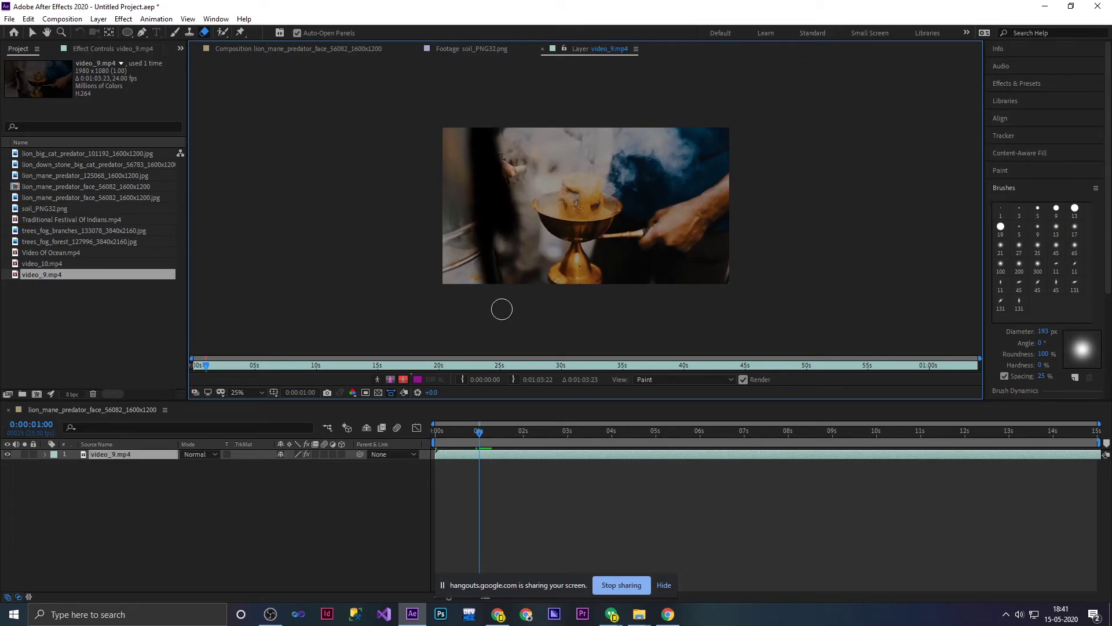
key(ctrl+z)
drag(479, 432, 423, 442)
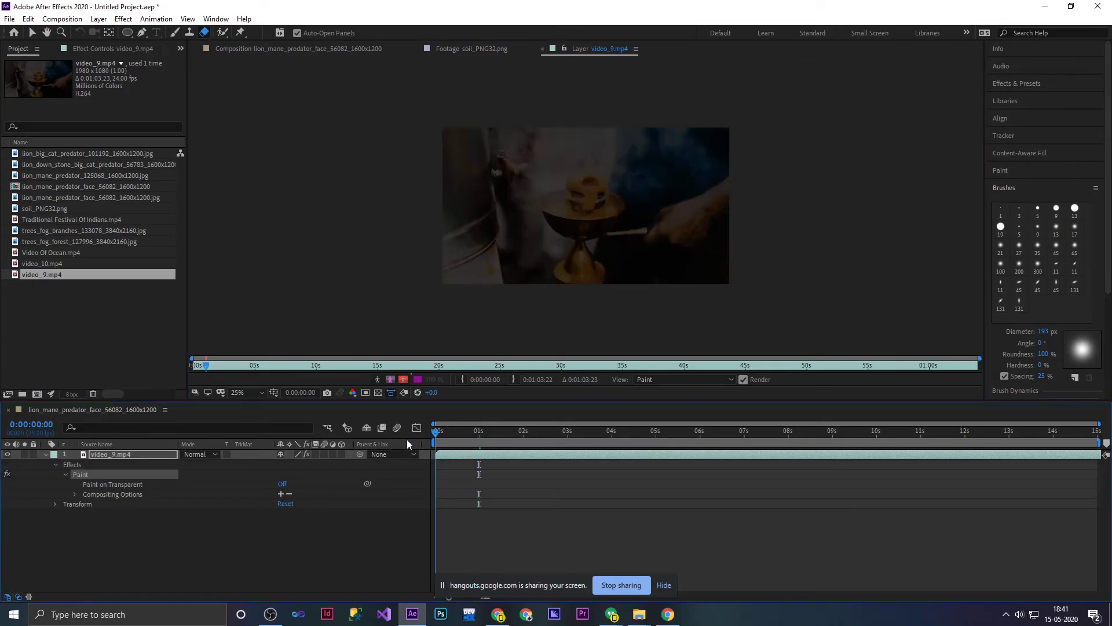
Erase a band down video_9's left side and view it in the composition.
mouse_move(500, 291)
mouse_down()
mouse_move(491, 153)
mouse_move(527, 189)
mouse_move(545, 313)
mouse_up()
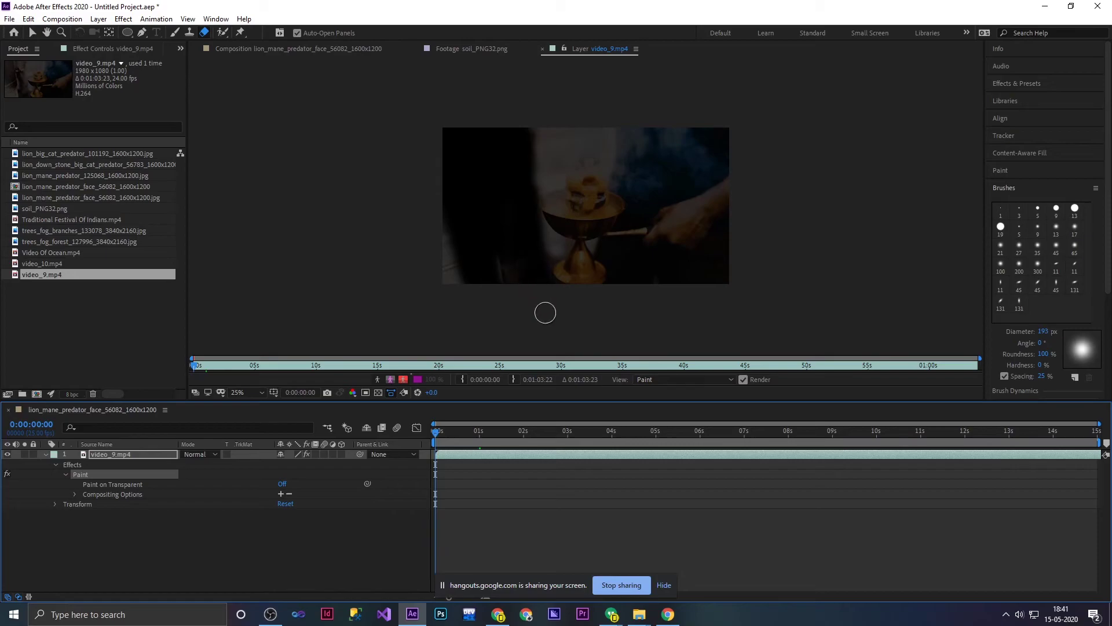
drag(486, 216, 455, 276)
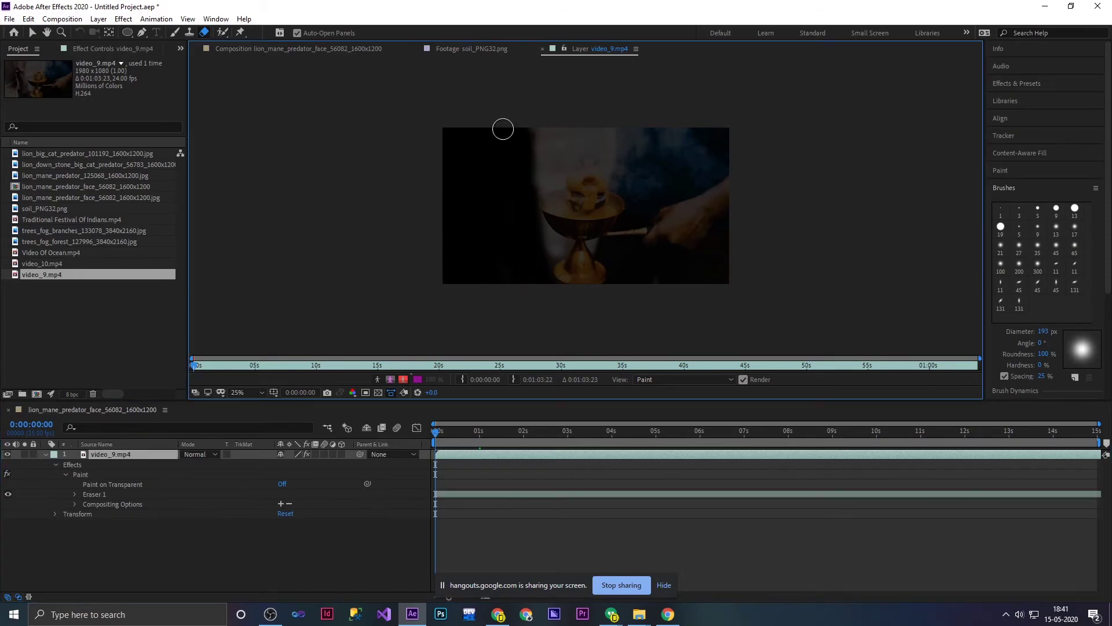
drag(545, 267, 523, 134)
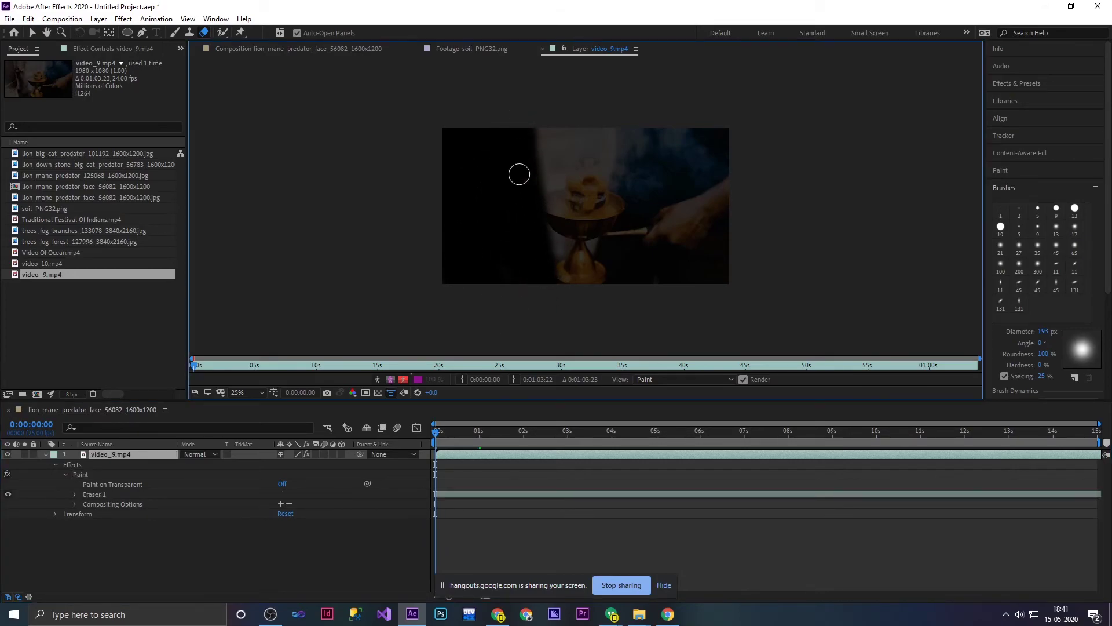
drag(467, 181, 464, 146)
click(303, 49)
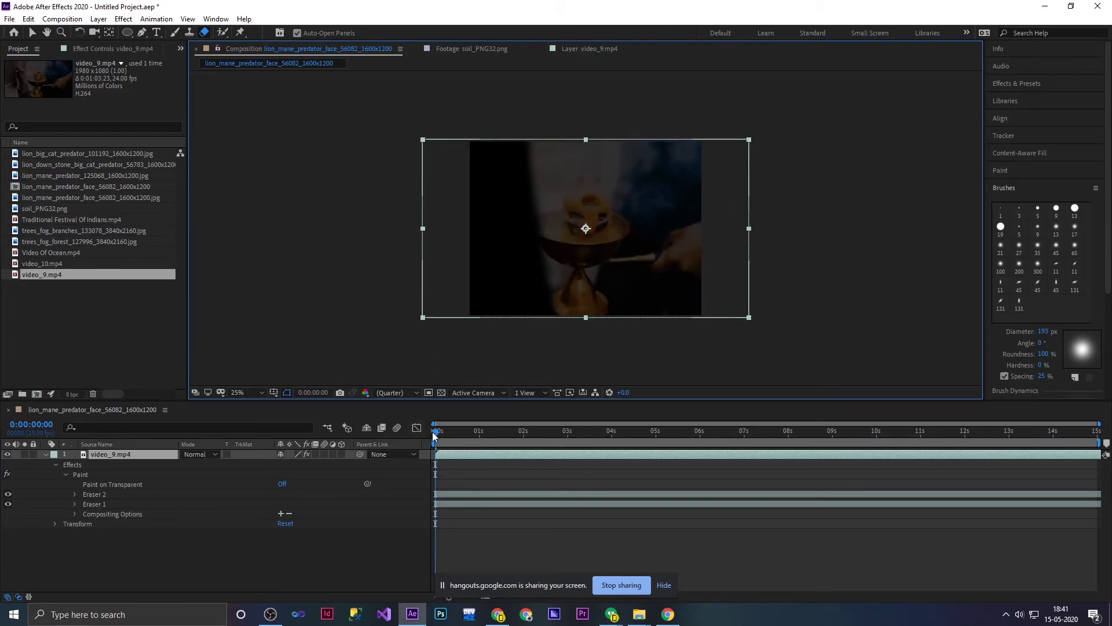
Scrub and preview the erased clip at 50% zoom.
drag(434, 435, 1048, 440)
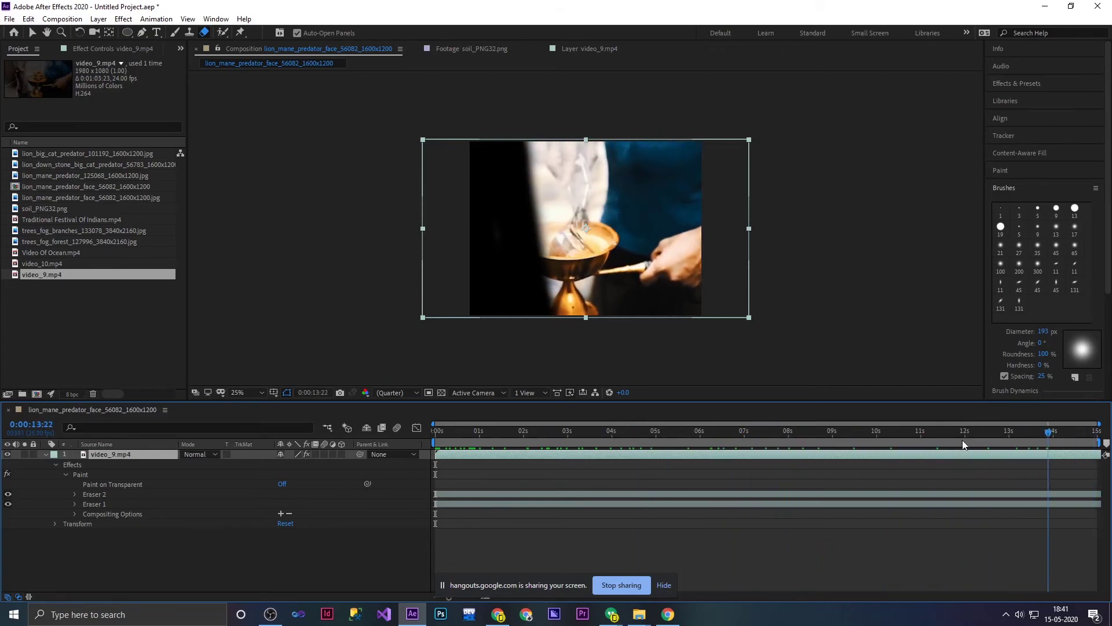
drag(963, 444, 484, 436)
key(period)
key(space)
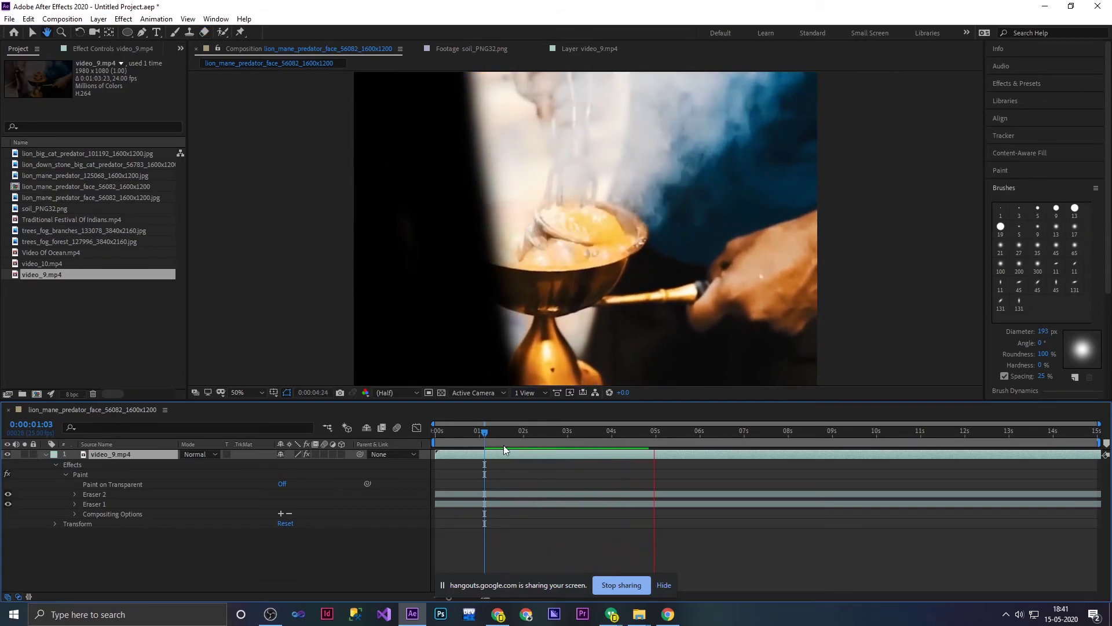
key(space)
Expand Eraser 2's Stroke Options and try adjusting its Start and End values.
click(74, 495)
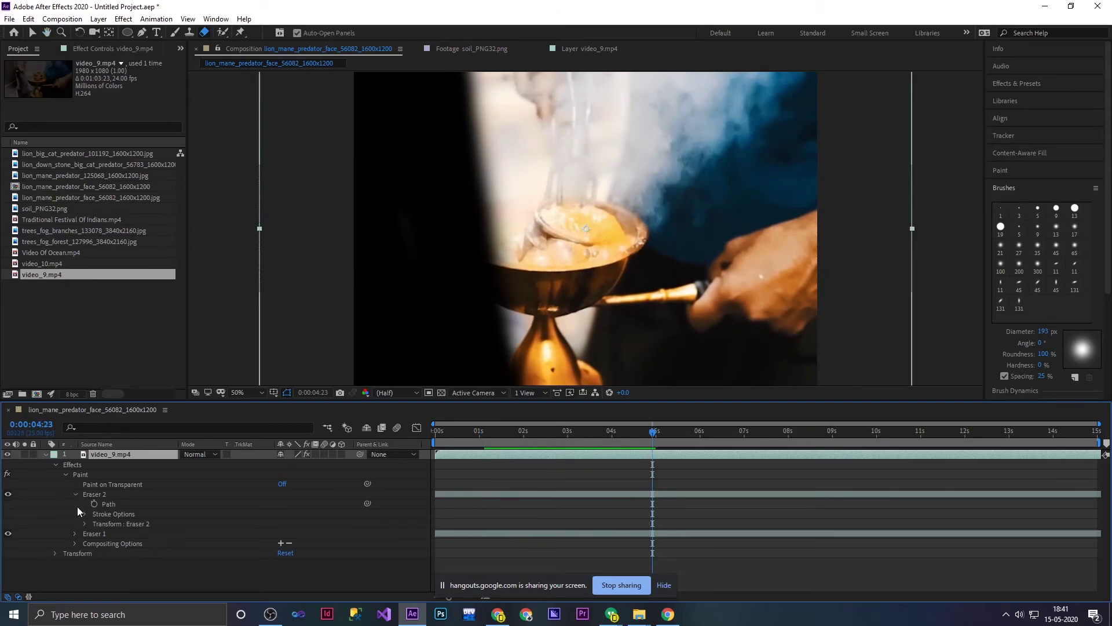
click(84, 525)
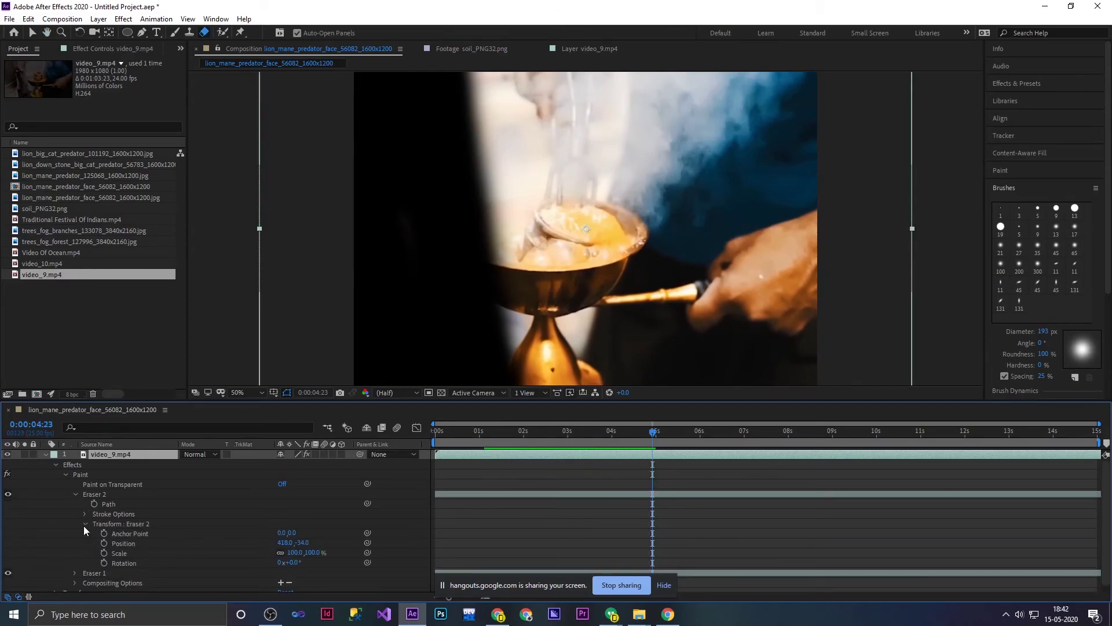
scroll(610, 525, down, 1)
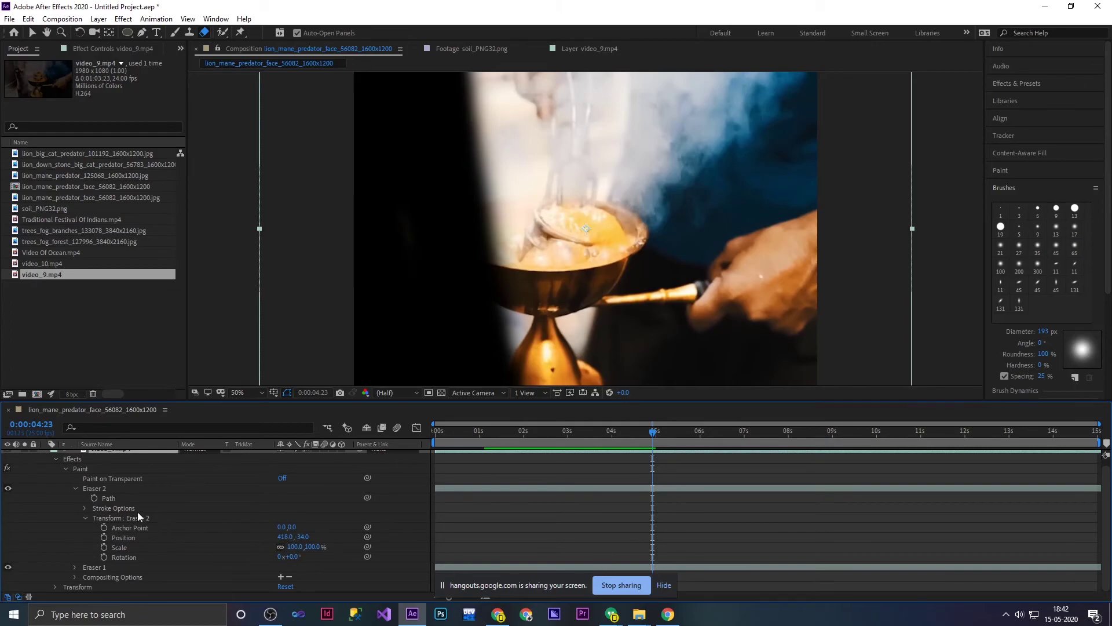
click(85, 507)
scroll(85, 506, down, 1)
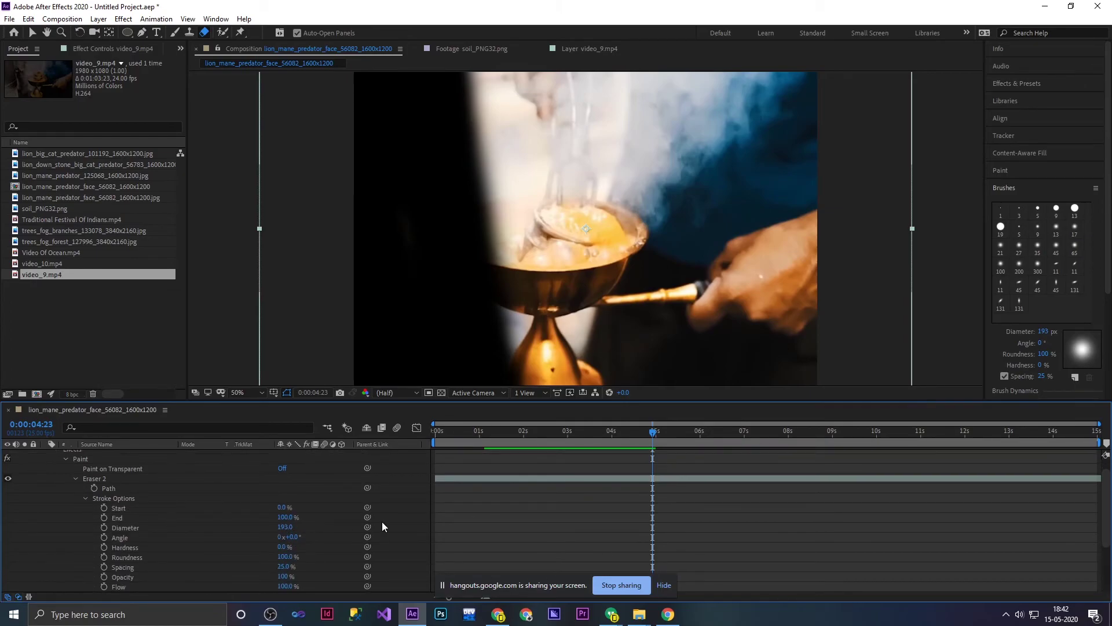
click(282, 508)
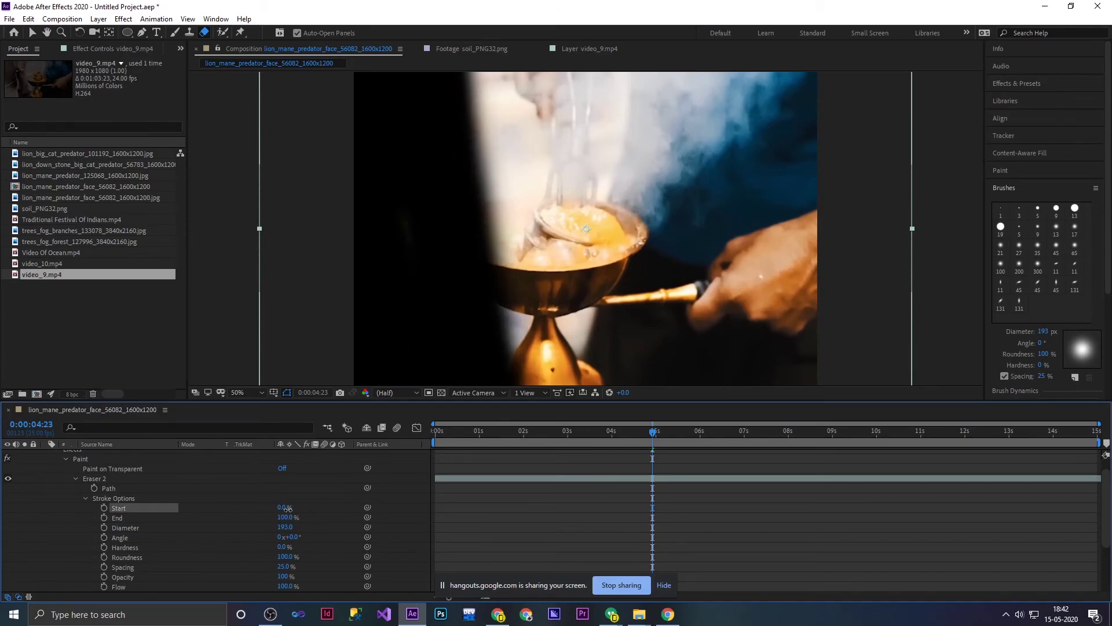
drag(288, 508, 254, 508)
shift+click(295, 517)
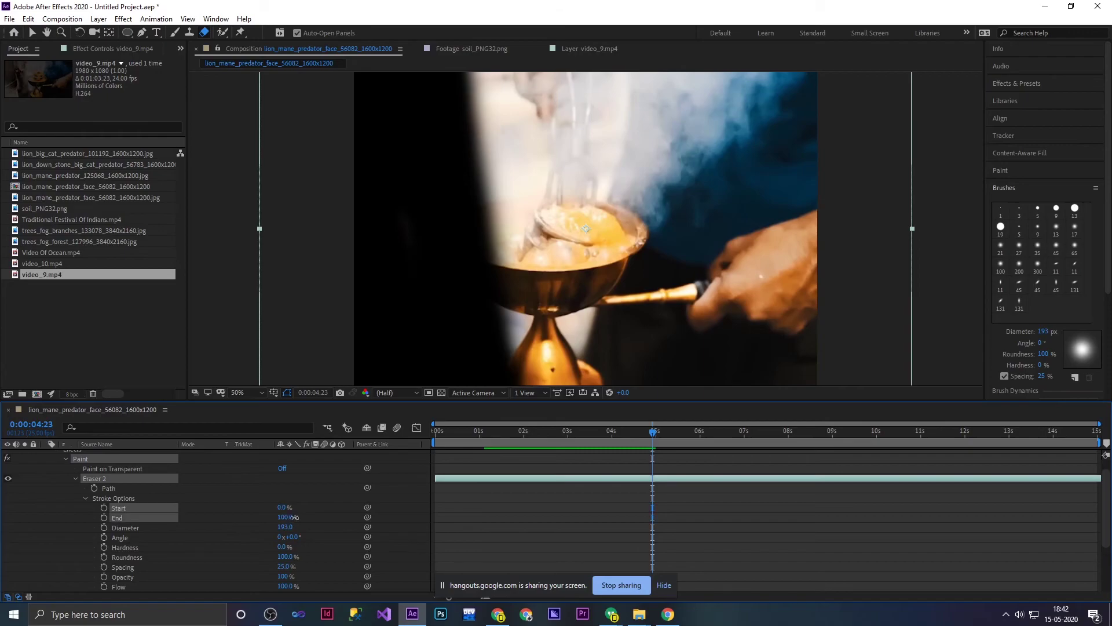
drag(295, 517, 290, 517)
click(288, 517)
scroll(286, 524, down, 1)
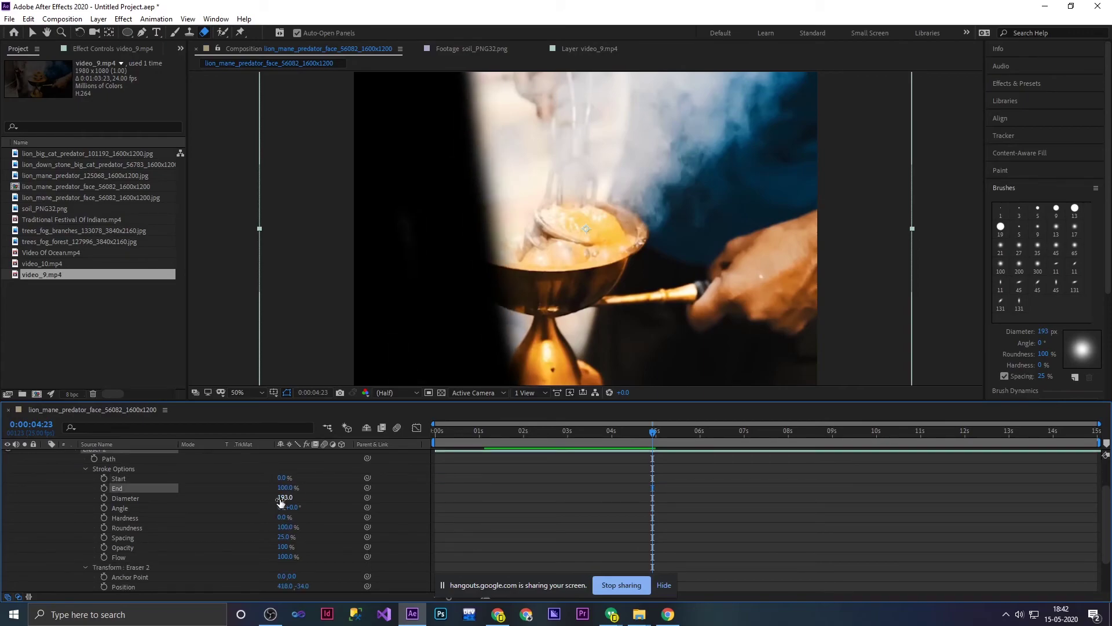
Set Eraser 2's Diameter to 288, Hardness to 61% and Roundness to 73%.
mouse_move(280, 501)
mouse_down()
mouse_move(605, 443)
mouse_move(331, 495)
mouse_up()
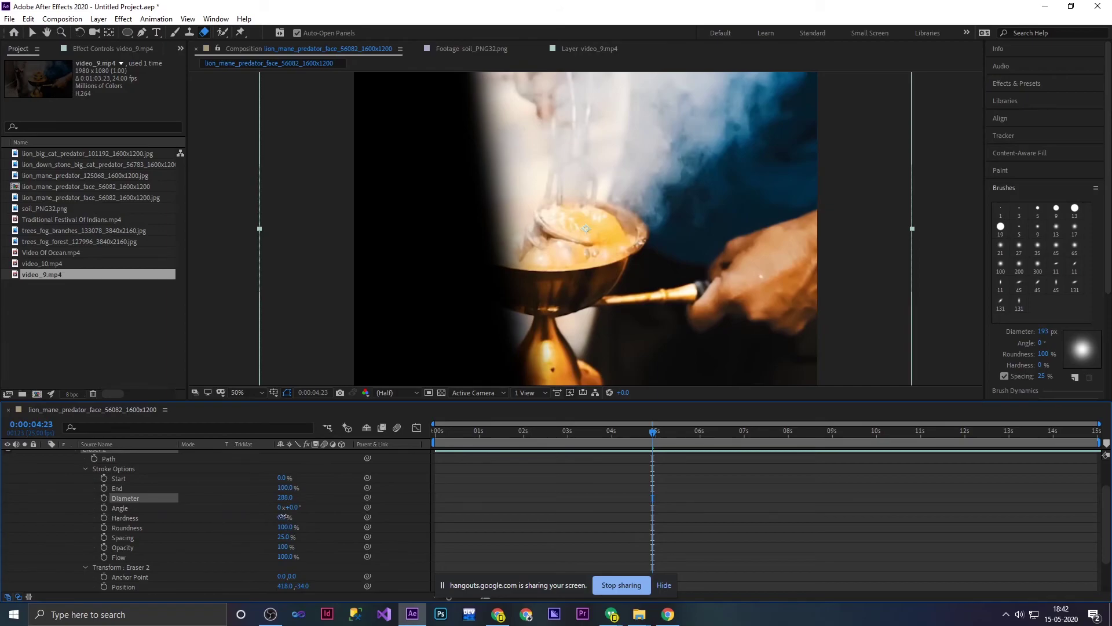
mouse_move(283, 517)
mouse_down()
mouse_move(400, 509)
mouse_move(381, 510)
mouse_up()
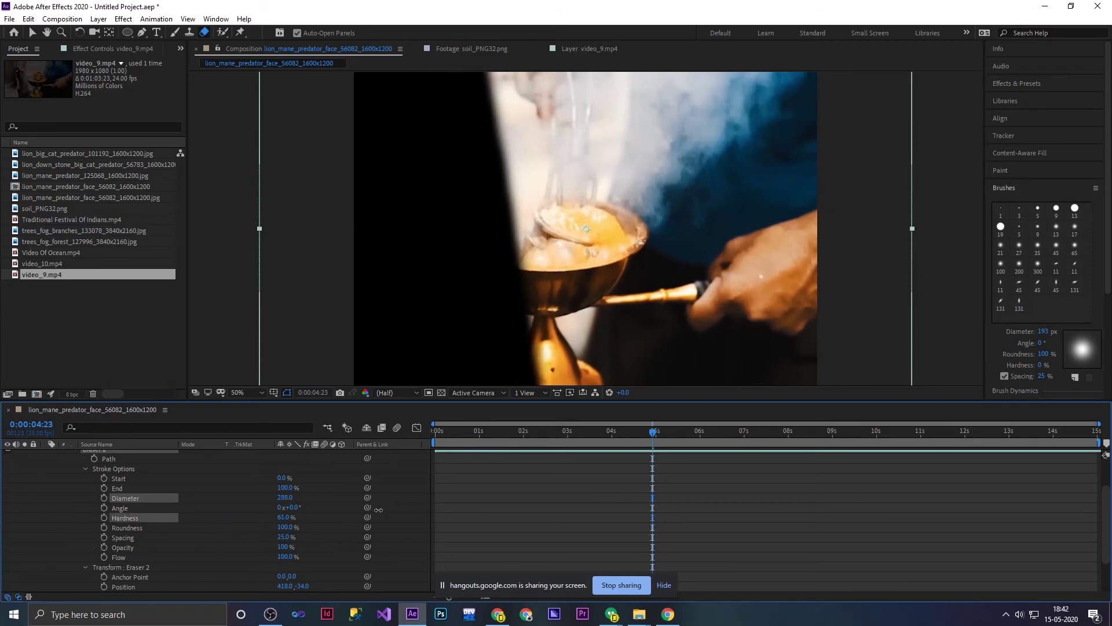
scroll(191, 554, down, 1)
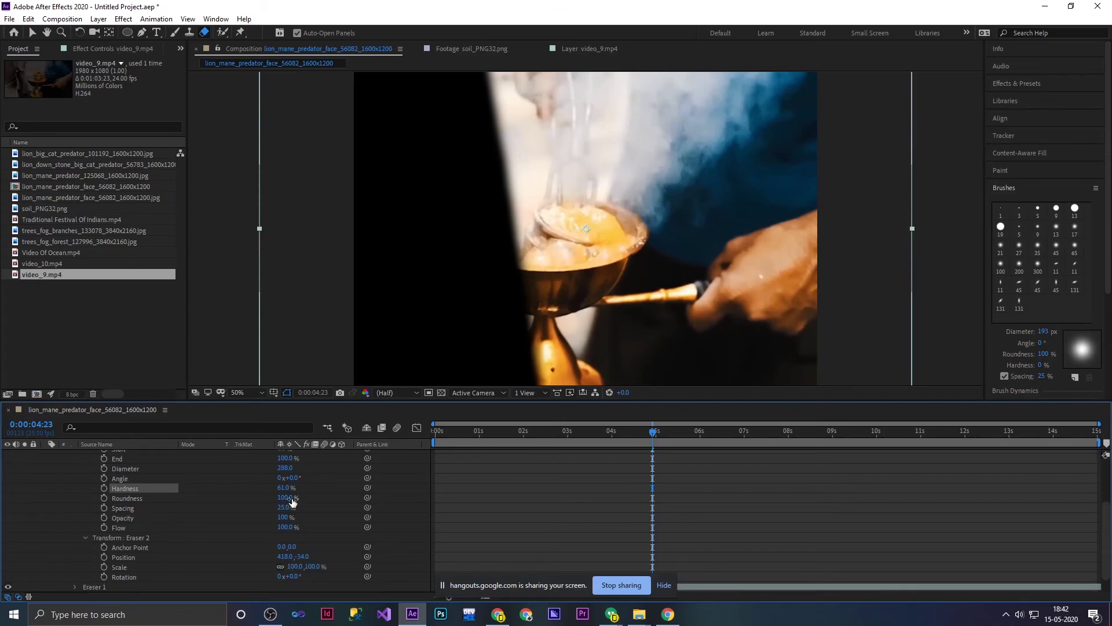
drag(287, 498, 263, 498)
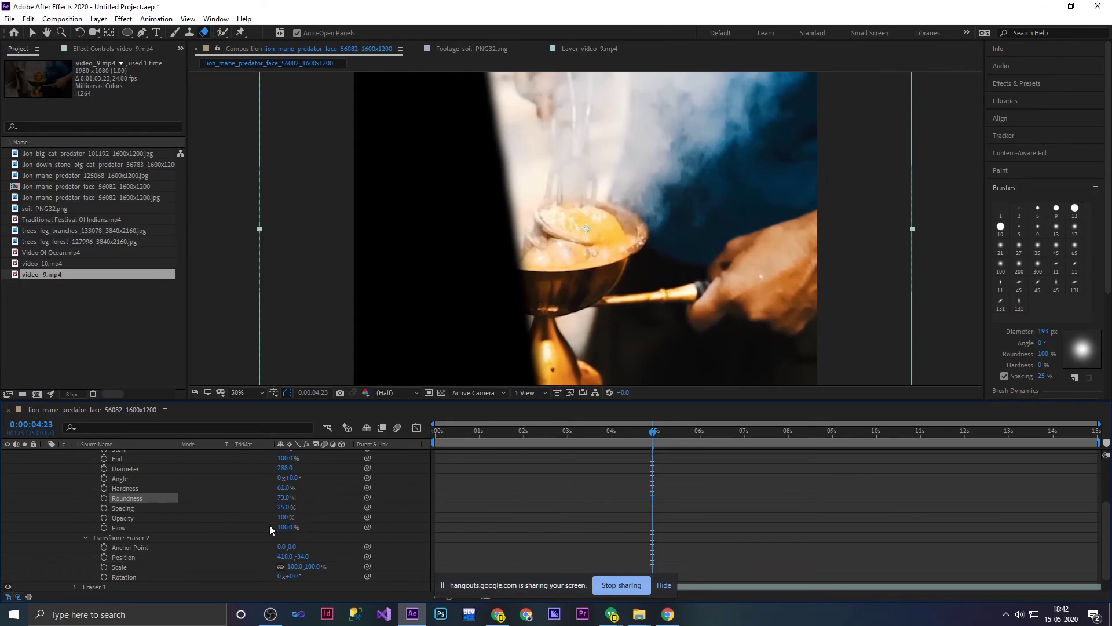
scroll(278, 527, down, 2)
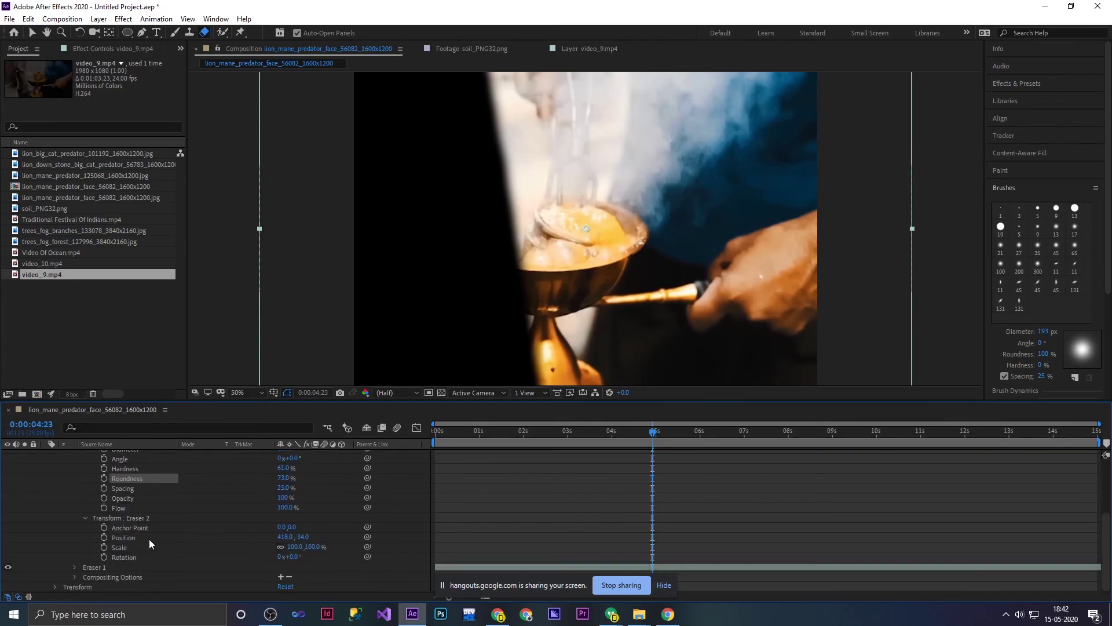
scroll(148, 539, up, 3)
Collapse Eraser 2, play the composition from frame 0, then marquee-select all 12 project items.
click(75, 488)
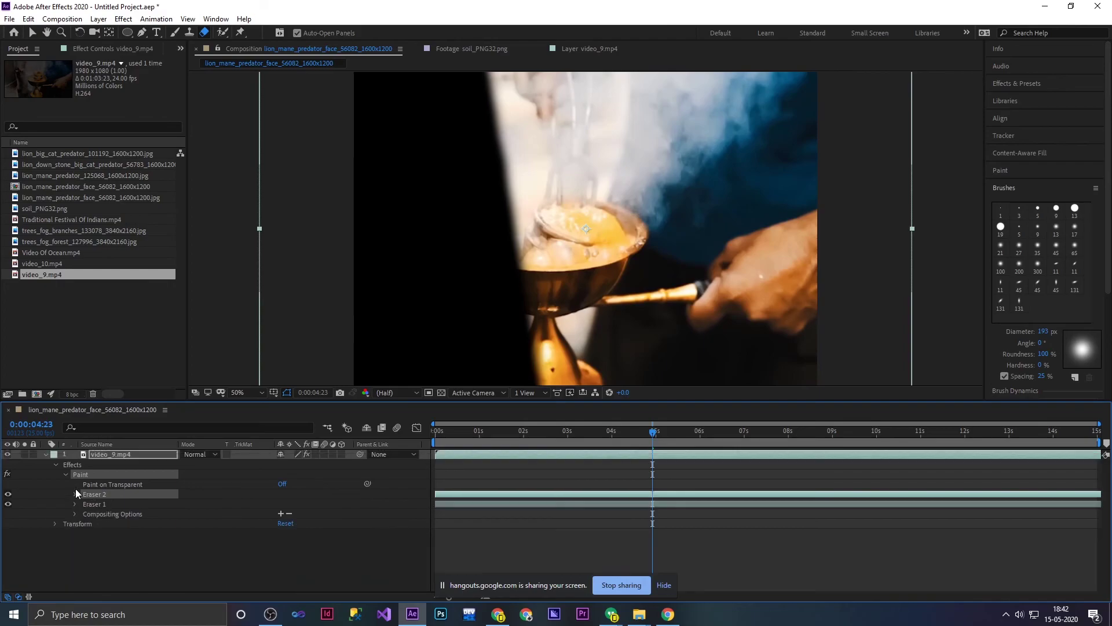
drag(658, 436, 423, 442)
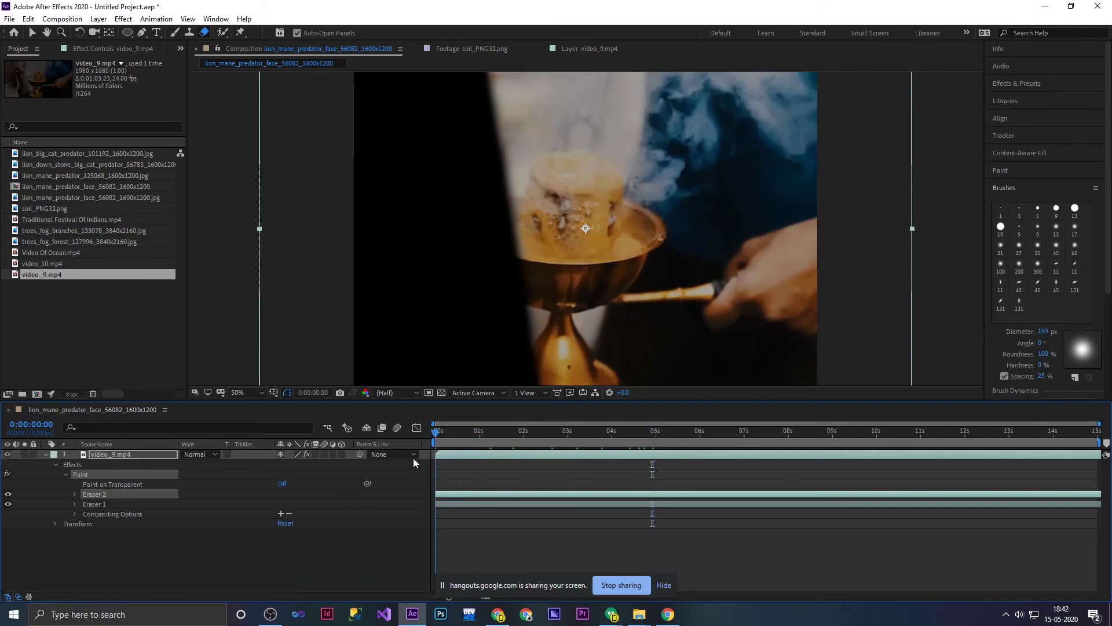
key(space)
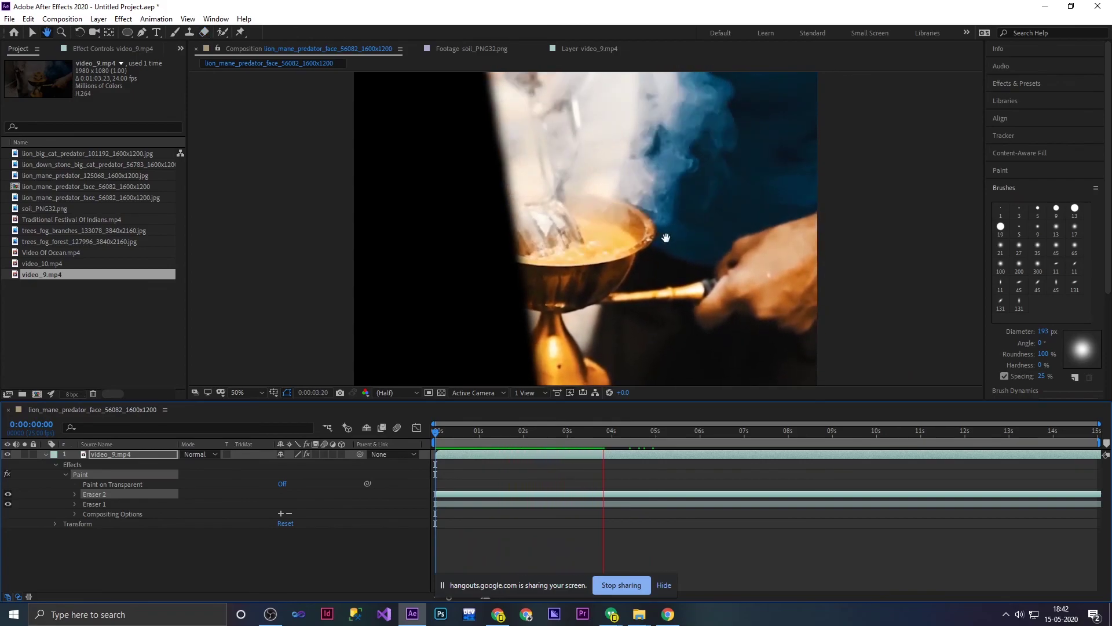
key(space)
drag(179, 335, 65, 158)
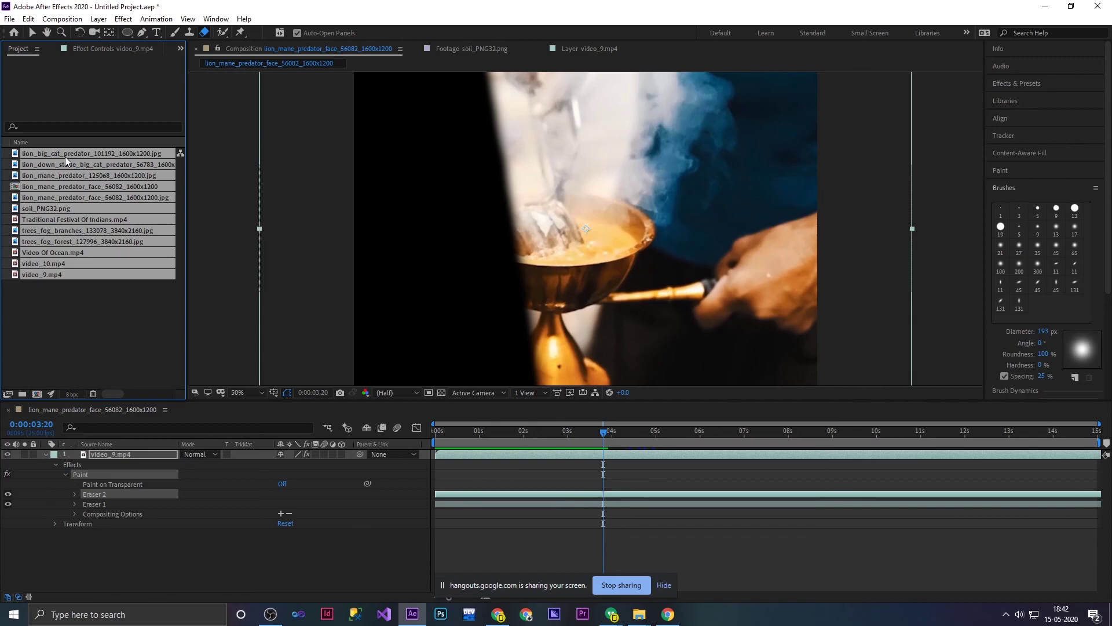
Cancel deleting the project items, then remove the Paint effect and the video_9.mp4 layer.
key(Delete)
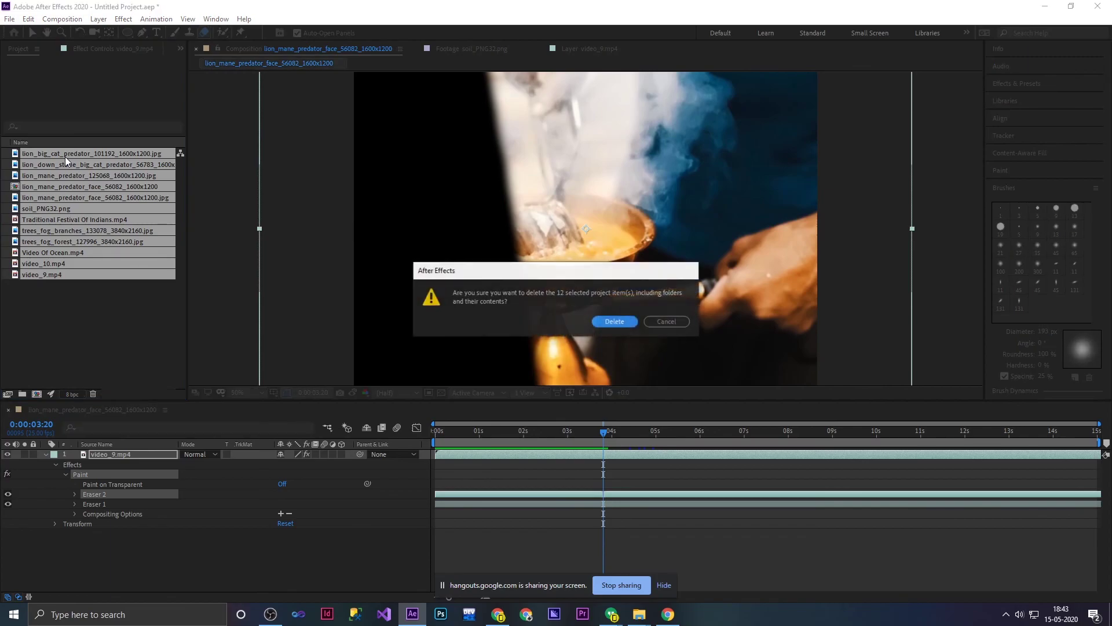
click(667, 322)
drag(241, 567, 119, 455)
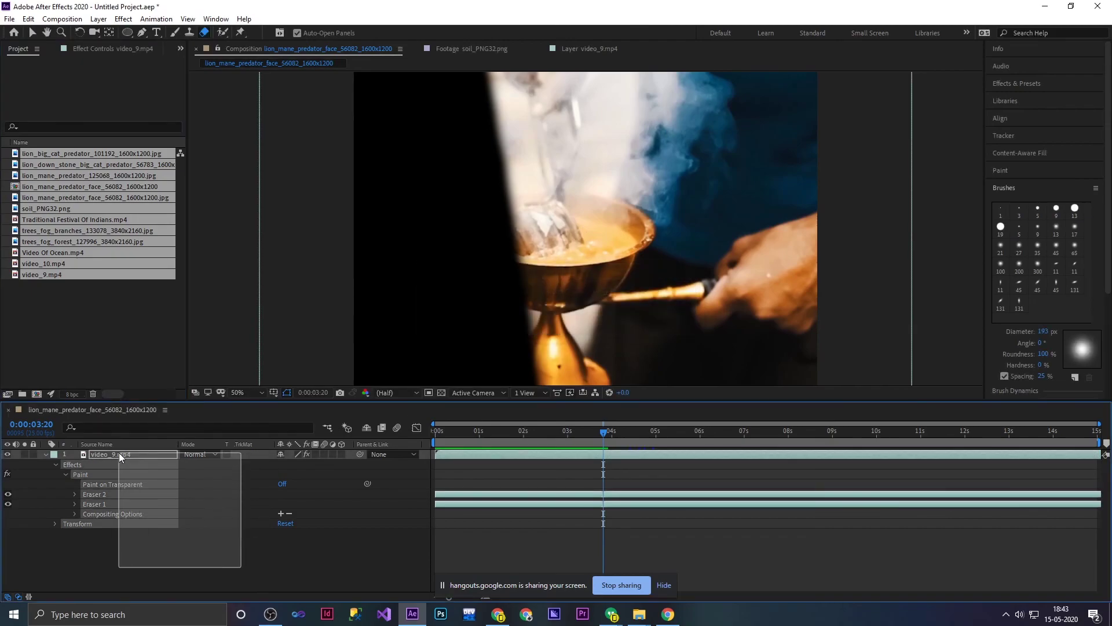
key(Delete)
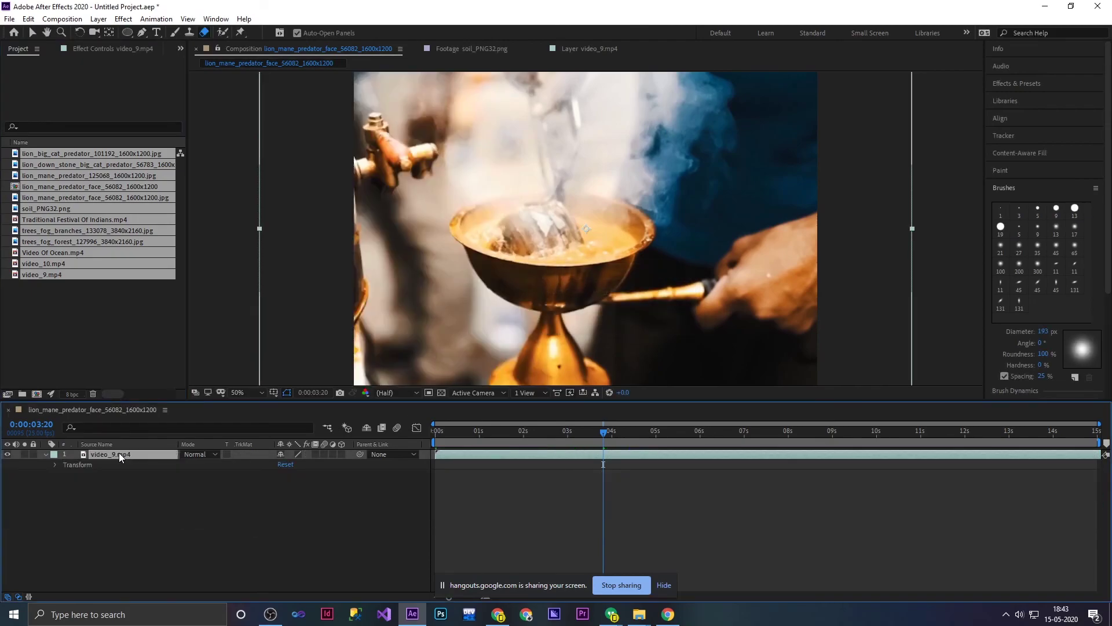
key(Delete)
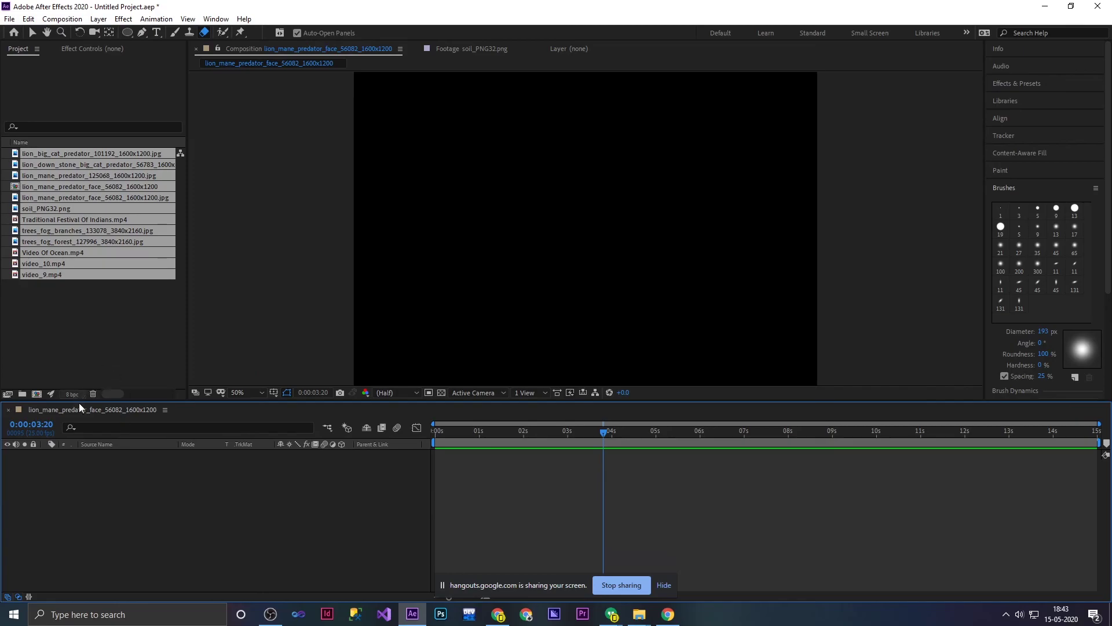